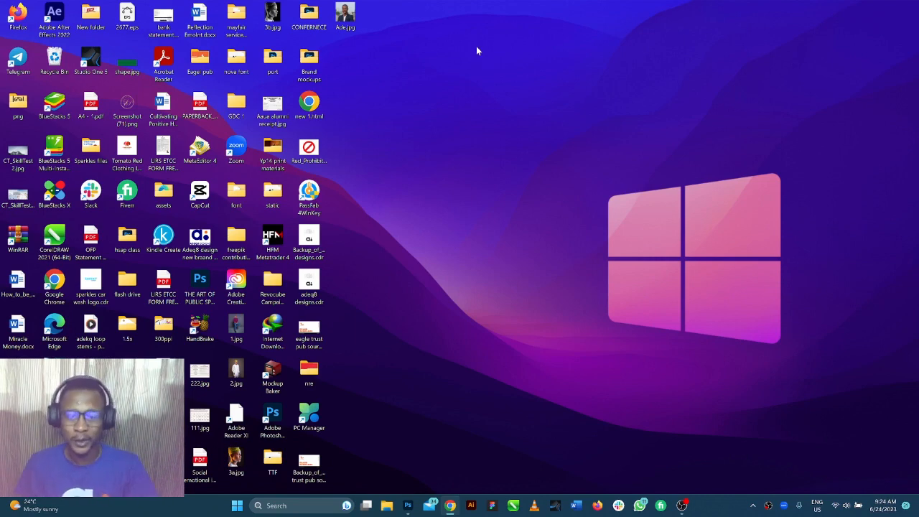
Switch to Photoshop and create a blank 8 x 8 inch document at 300 ppi from the recent custom preset
click(407, 506)
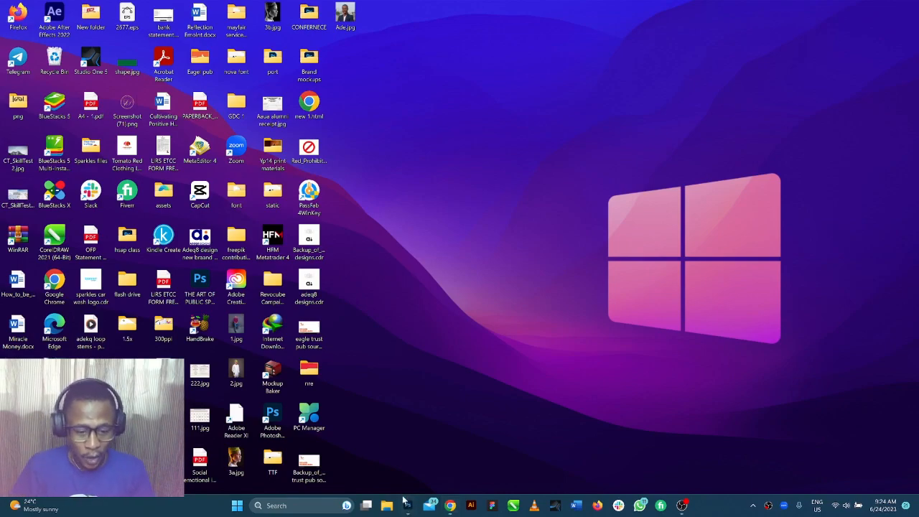
scroll(404, 334, down, 2)
scroll(403, 332, down, 2)
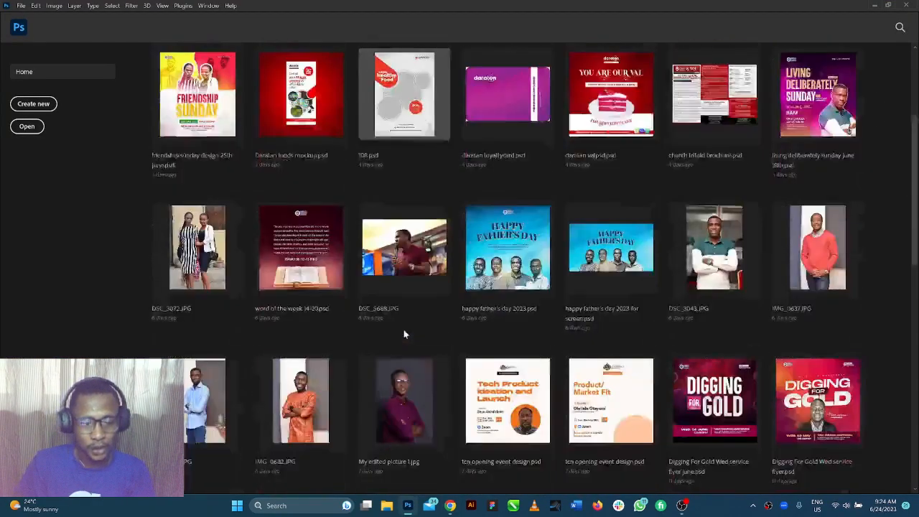
scroll(403, 332, up, 4)
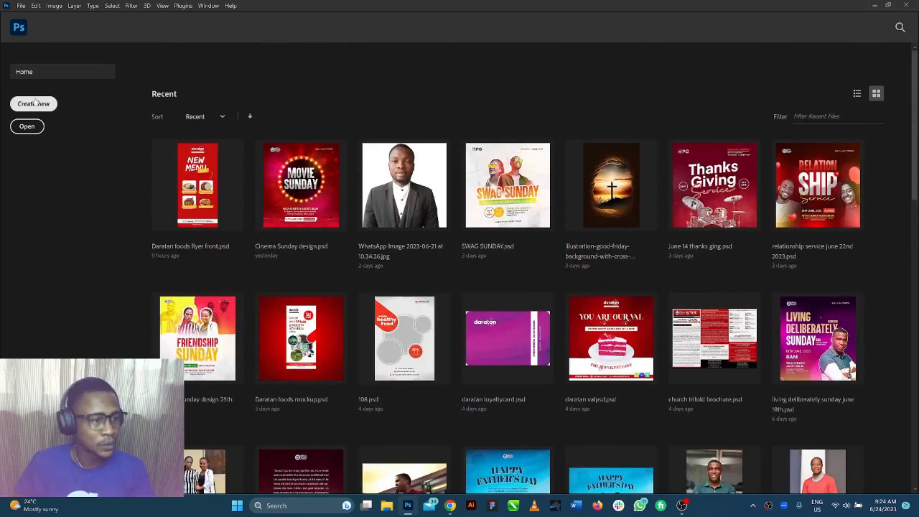
key(ctrl+n)
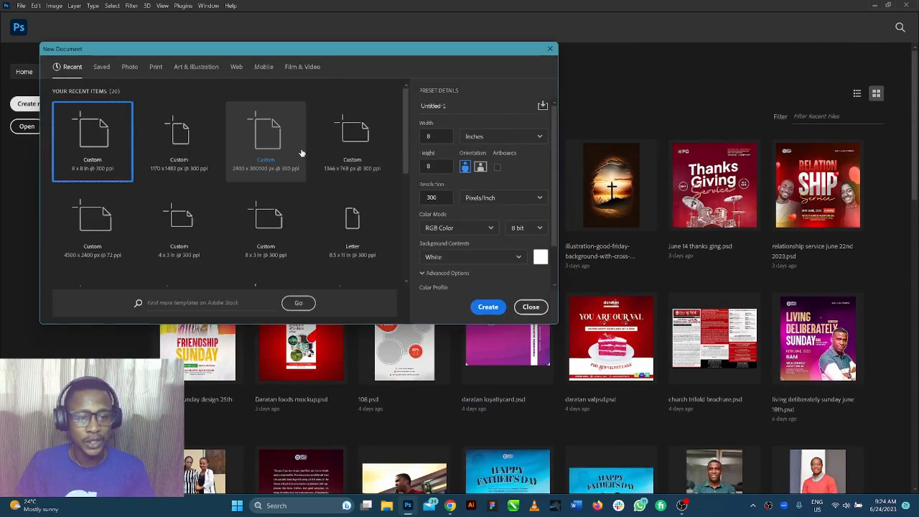
double_click(90, 150)
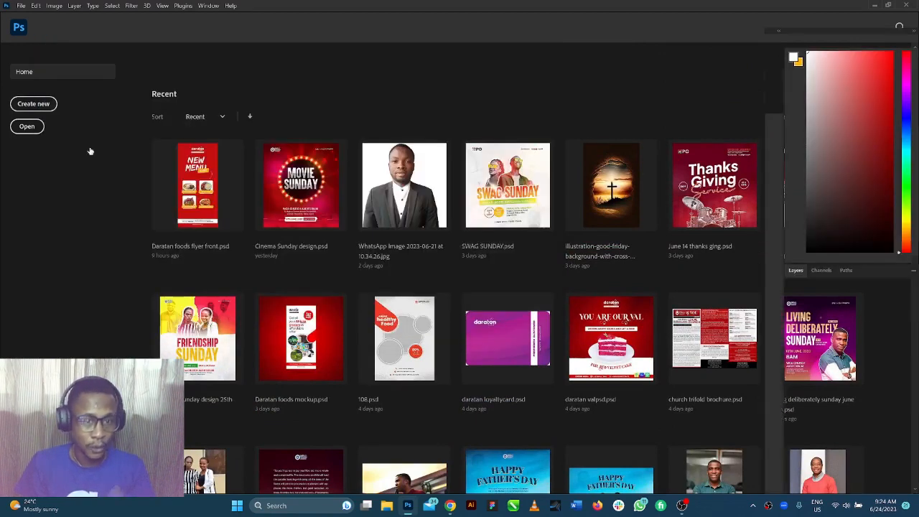
scroll(477, 255, down, 2)
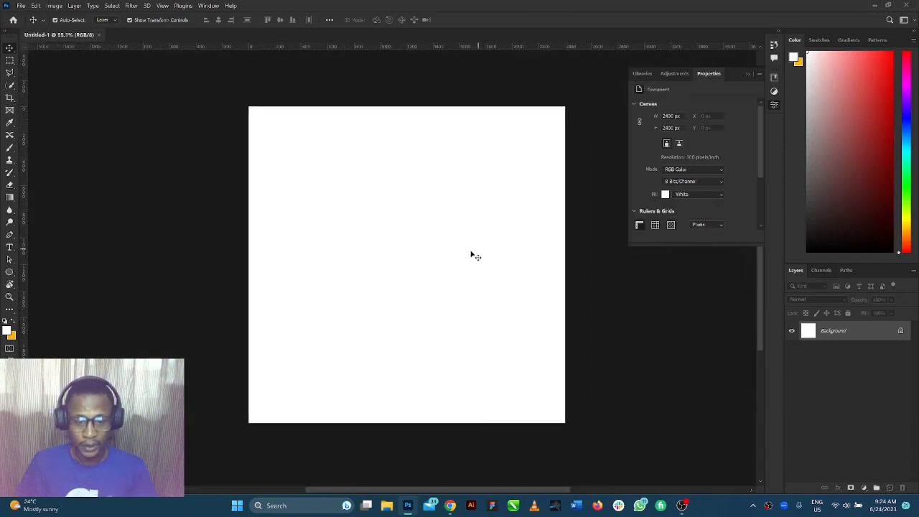
scroll(466, 257, up, 2)
scroll(463, 259, down, 1)
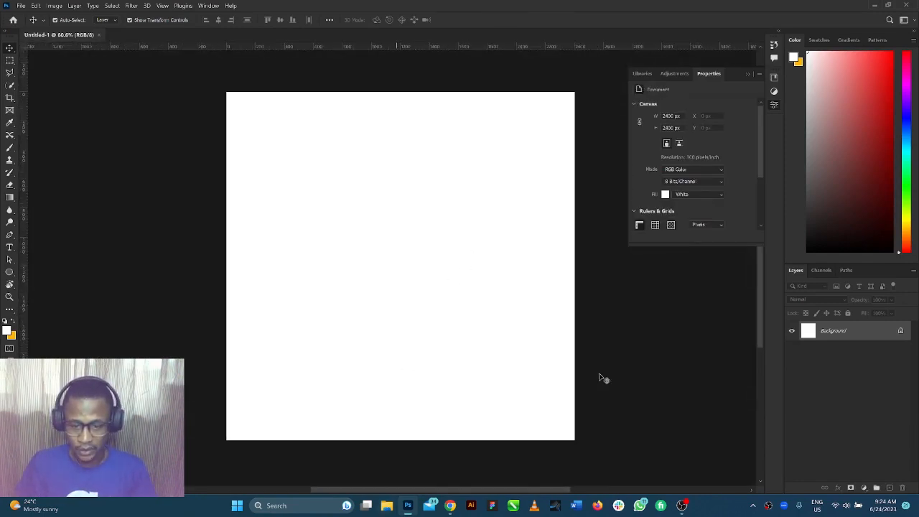
Switch to Chrome and look over the Freepik home page and the open iStock search results as image sources
drag(918, 95, 407, 174)
click(533, 173)
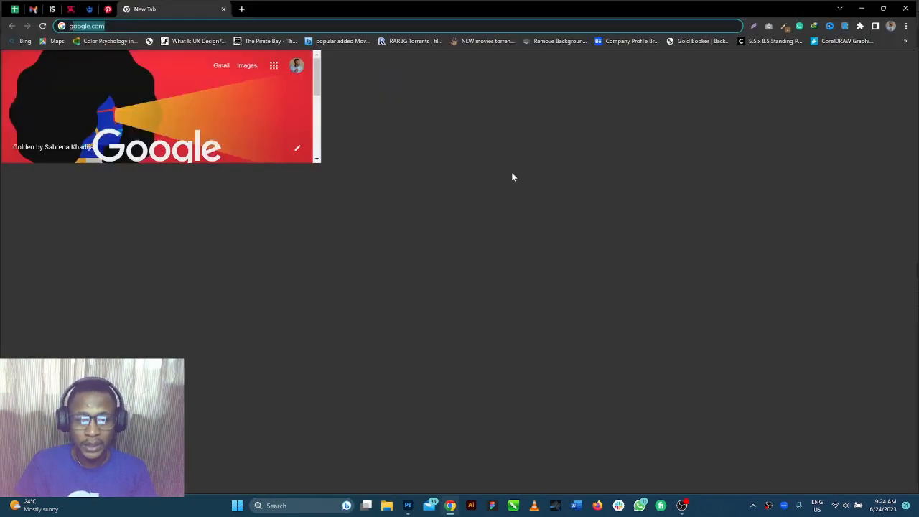
click(89, 8)
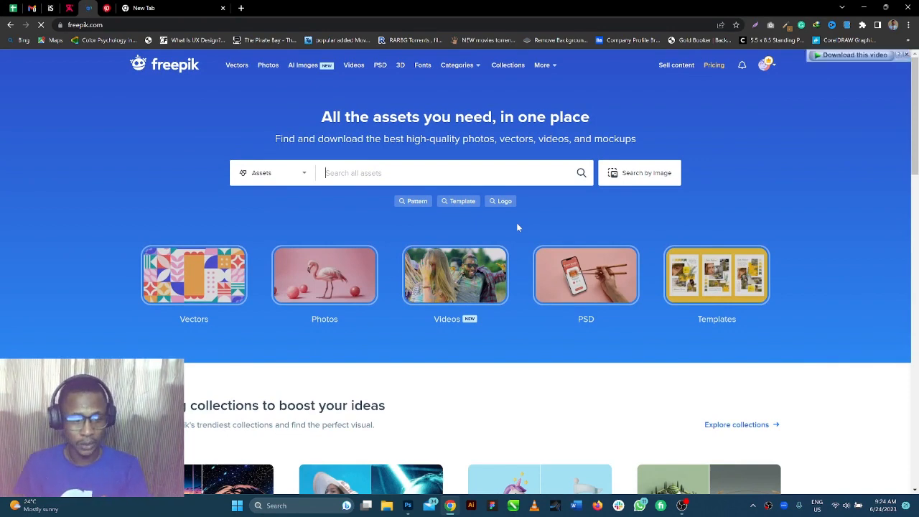
scroll(425, 282, down, 4)
scroll(424, 282, up, 4)
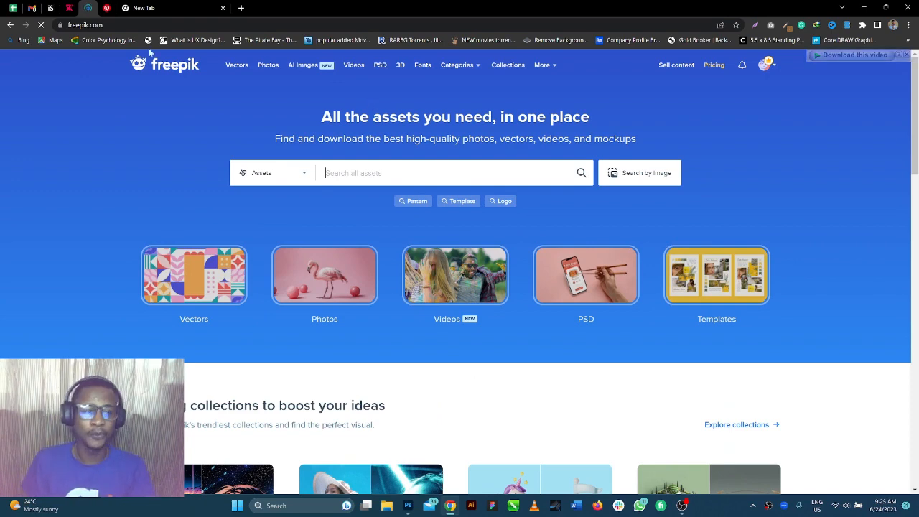
click(49, 10)
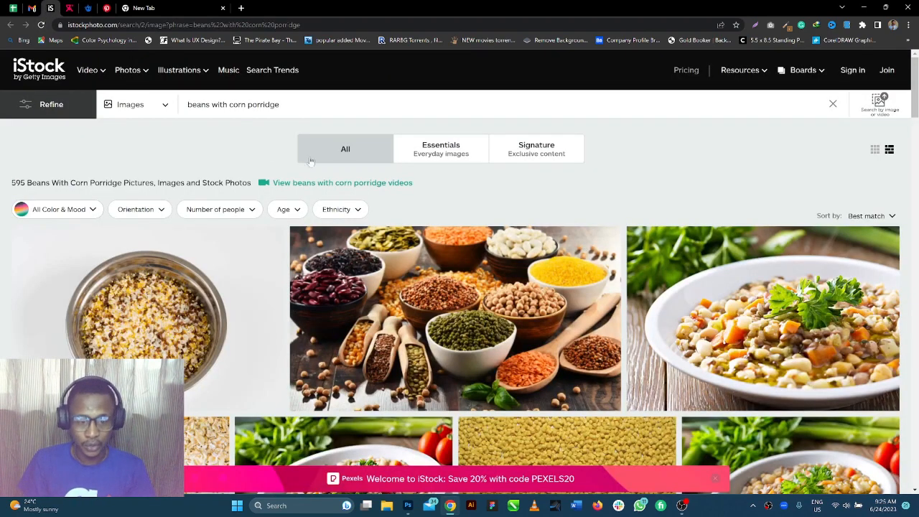
click(88, 8)
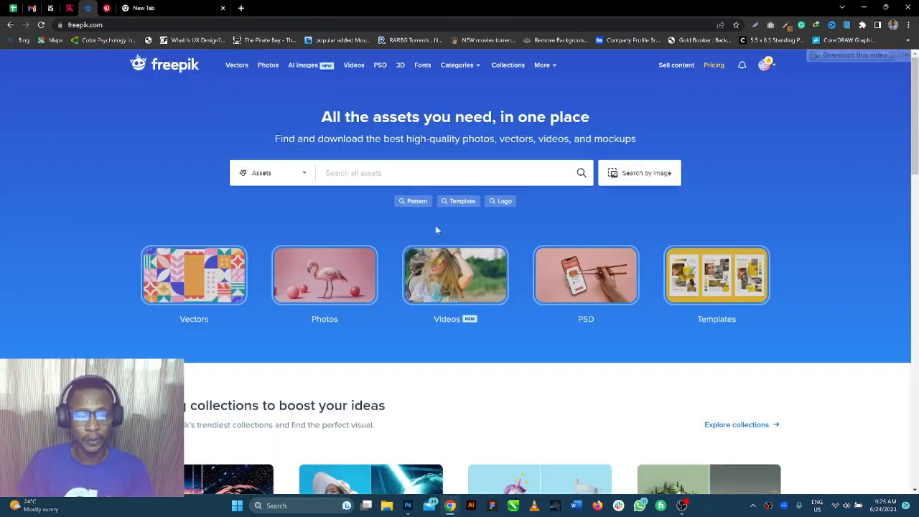
click(427, 173)
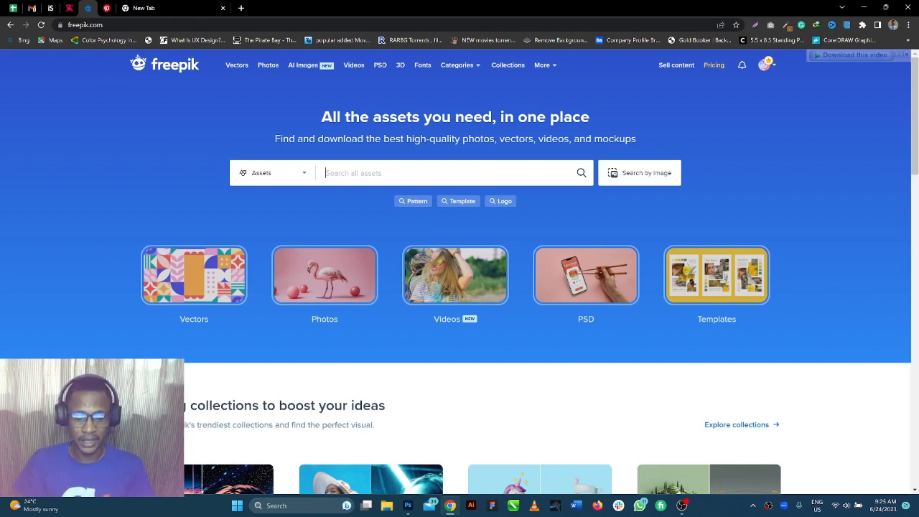
Switch back to Photoshop and open the recent file SWAG SUNDAY.psd
click(408, 506)
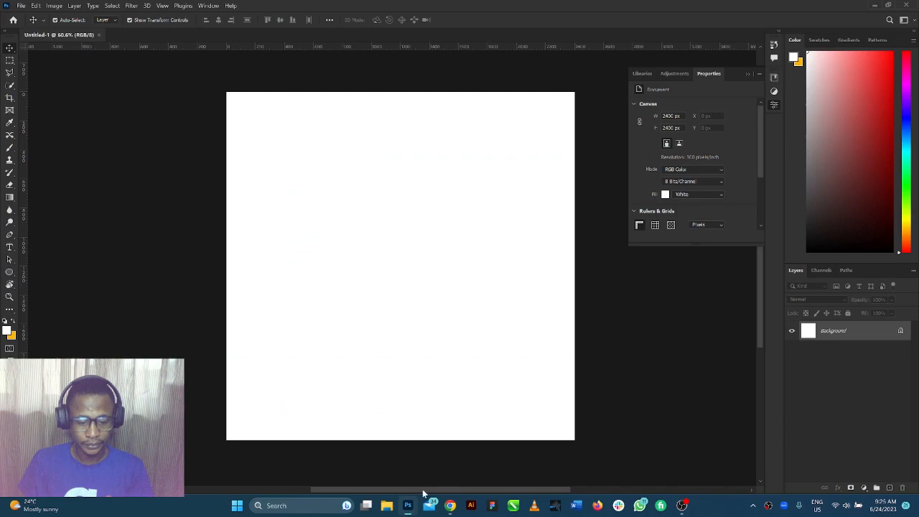
click(13, 20)
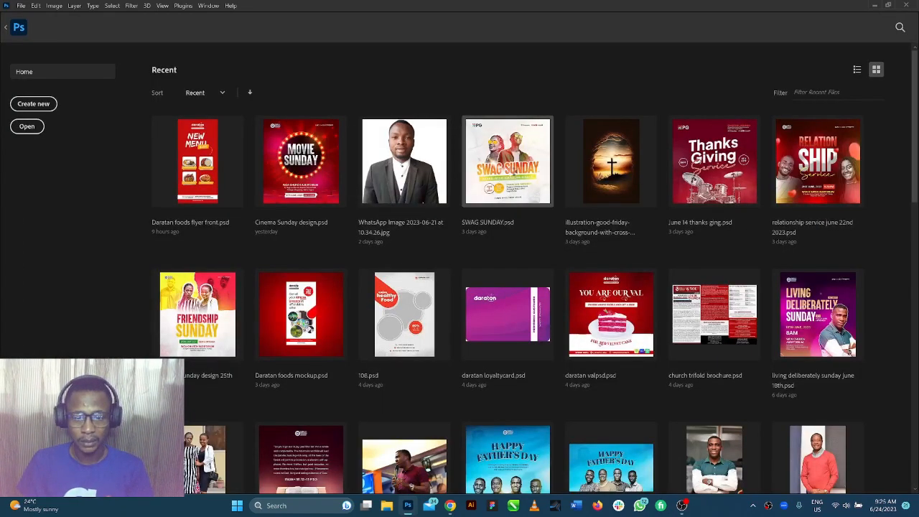
click(511, 172)
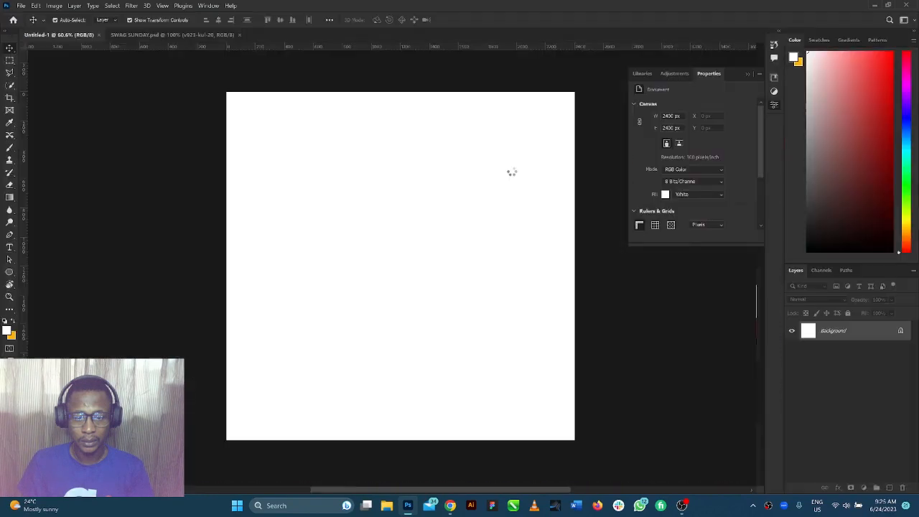
Examine the SWAG SUNDAY flyer as a reference, checking the cut-out models, the headline and the event details
scroll(390, 202, up, 5)
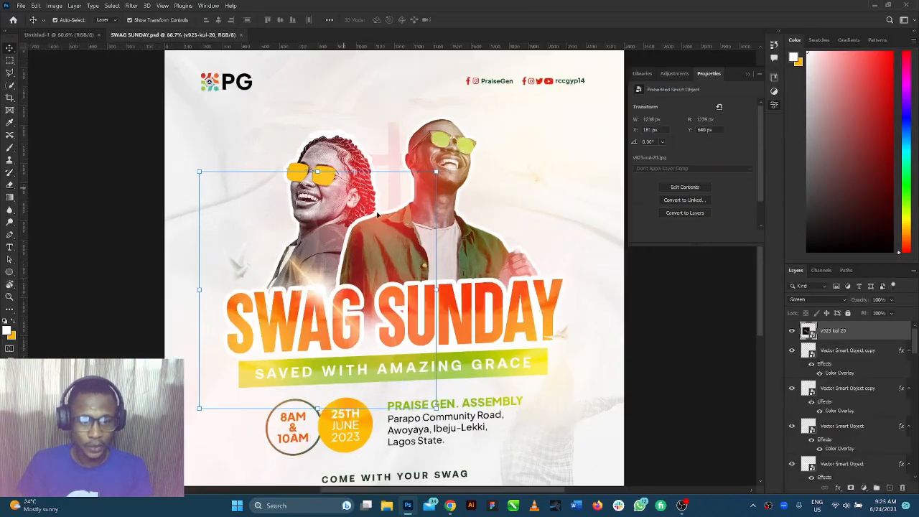
scroll(396, 198, down, 3)
scroll(446, 192, up, 2)
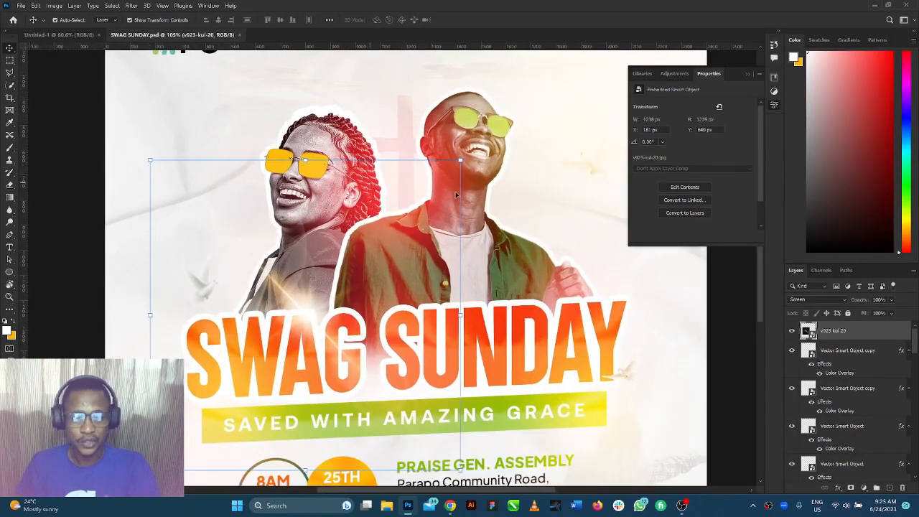
scroll(455, 194, up, 1)
scroll(452, 195, down, 2)
scroll(442, 207, up, 2)
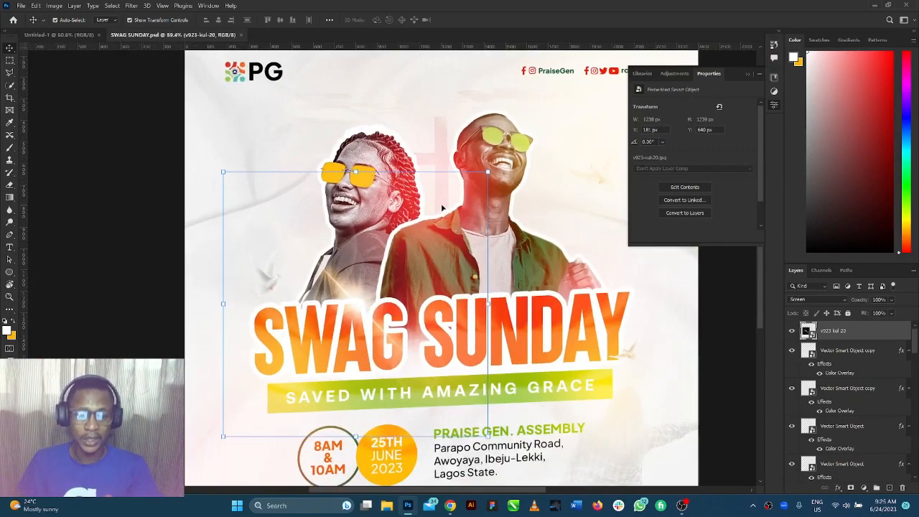
scroll(443, 207, down, 2)
scroll(443, 208, up, 1)
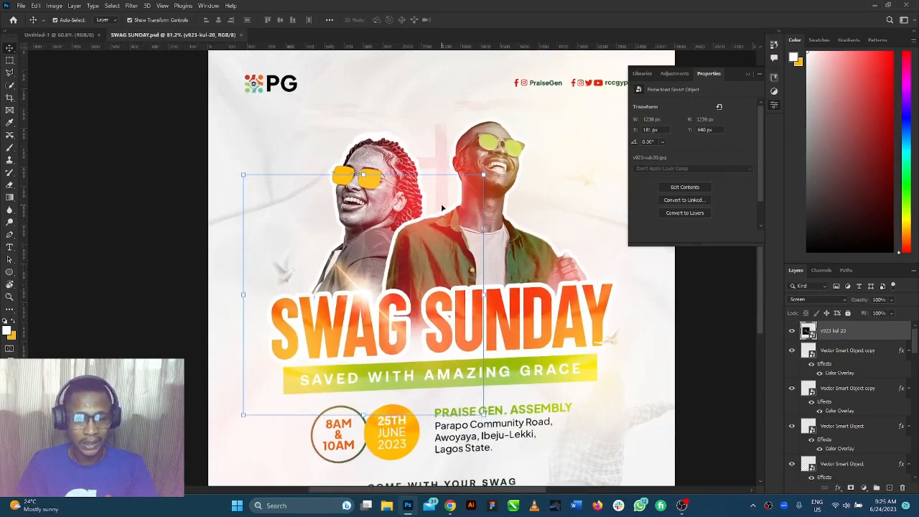
scroll(442, 208, up, 1)
scroll(440, 209, down, 3)
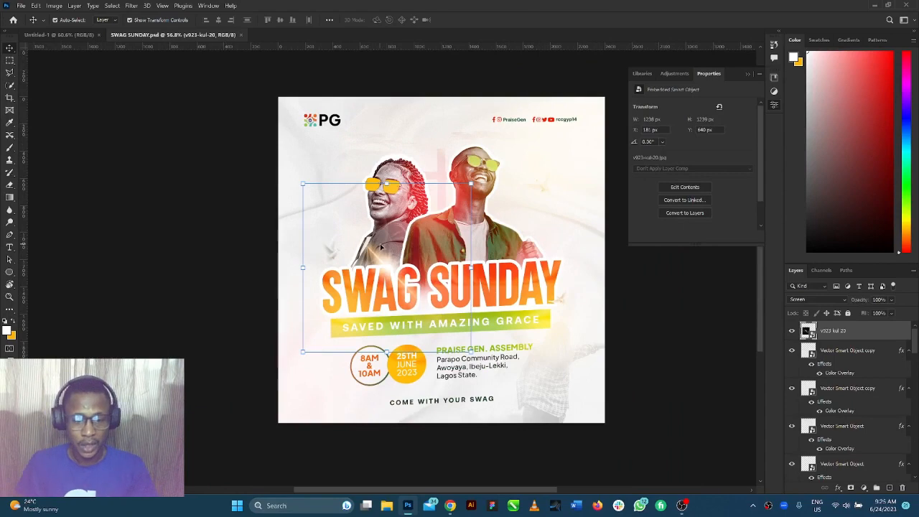
scroll(381, 244, up, 2)
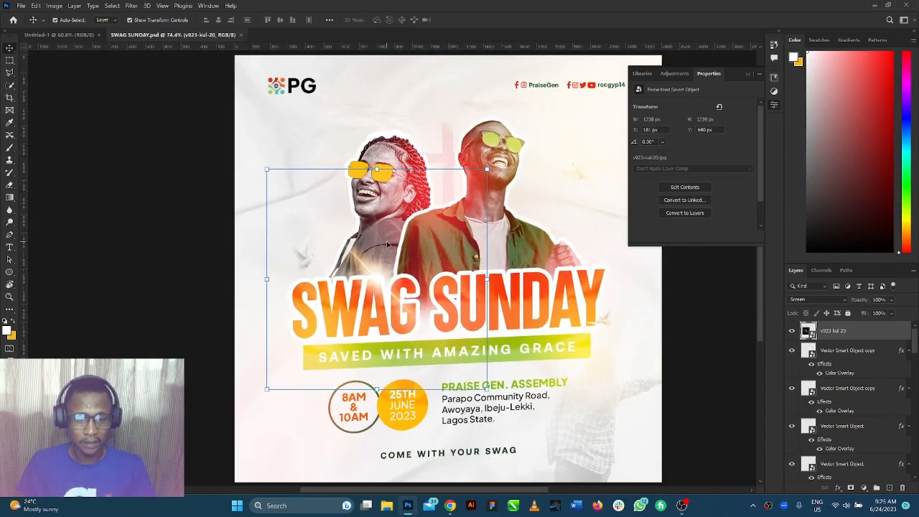
scroll(387, 245, down, 1)
scroll(378, 252, up, 1)
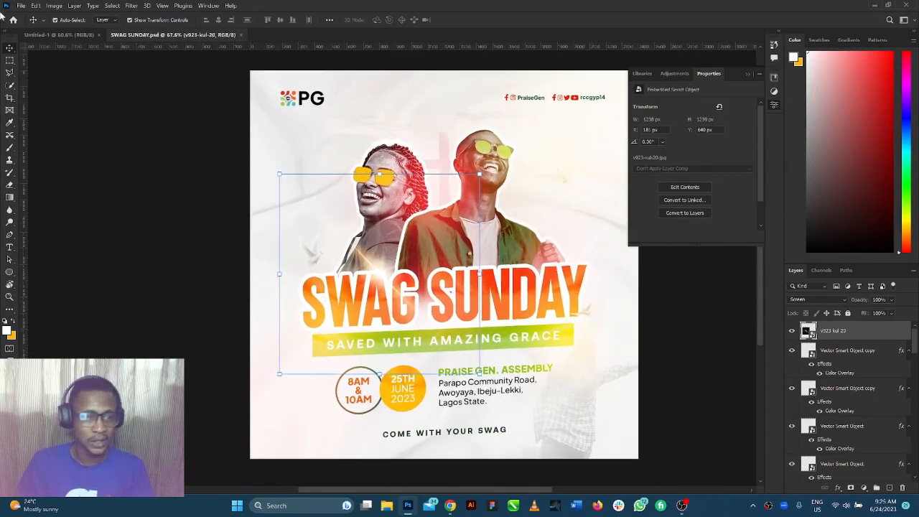
Return to the blank untitled document and check its canvas
click(51, 36)
scroll(503, 224, down, 1)
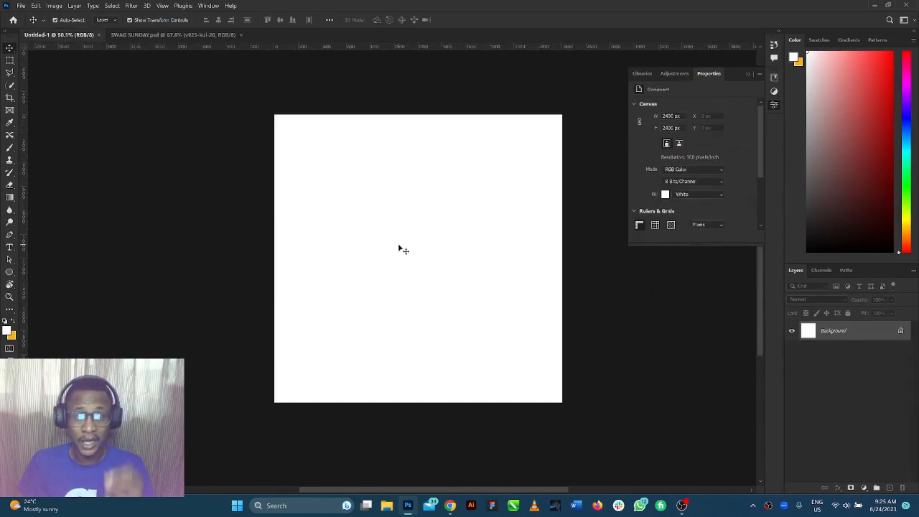
scroll(400, 249, up, 2)
Switch to Chrome and search Freepik for "african male model"
click(450, 506)
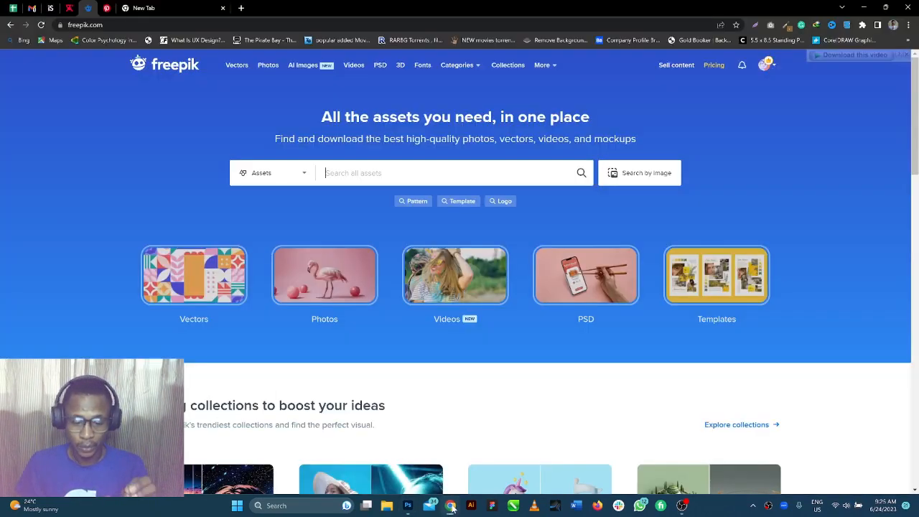
scroll(466, 219, down, 2)
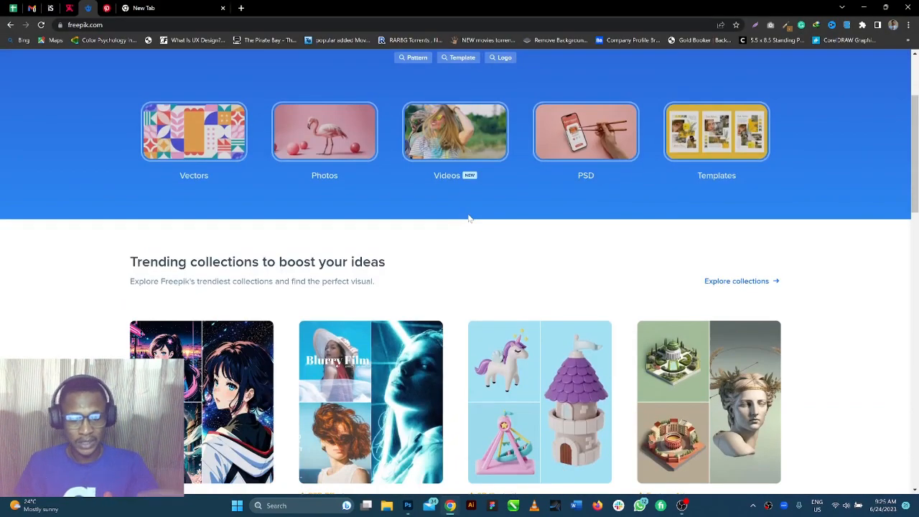
scroll(468, 218, up, 2)
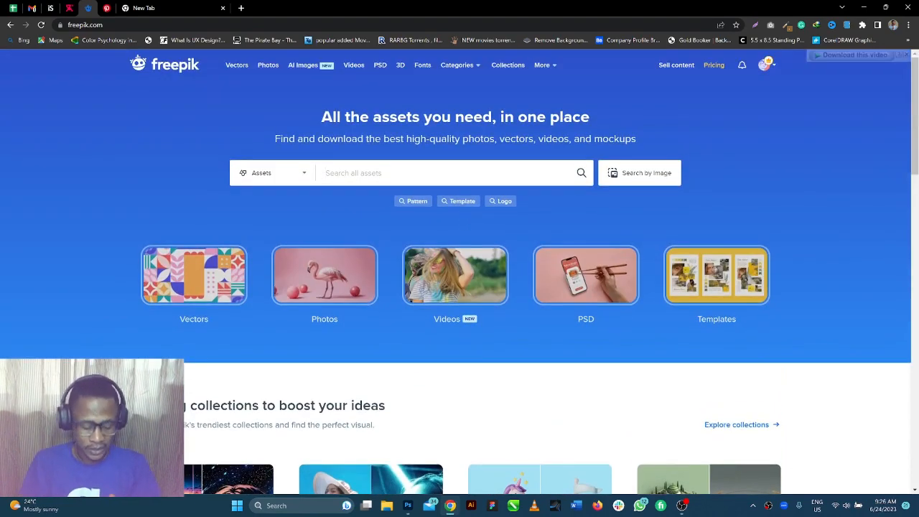
text(african male)
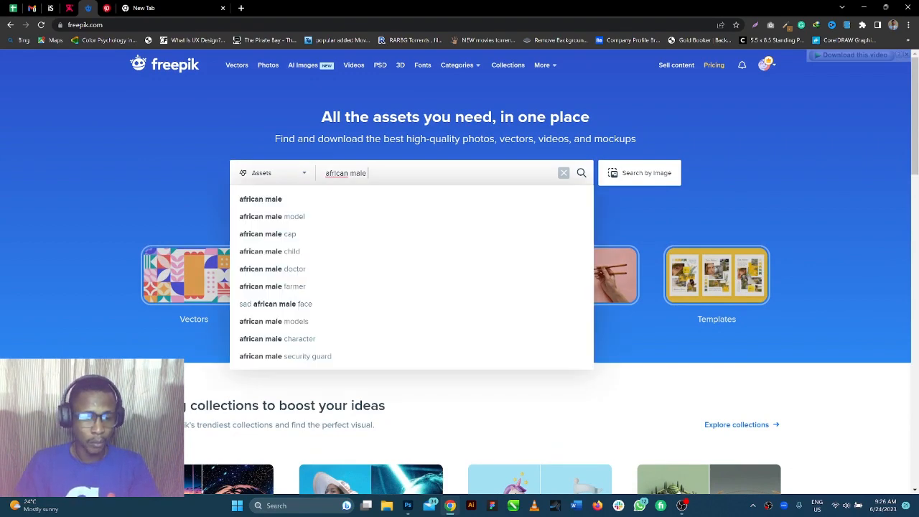
click(295, 219)
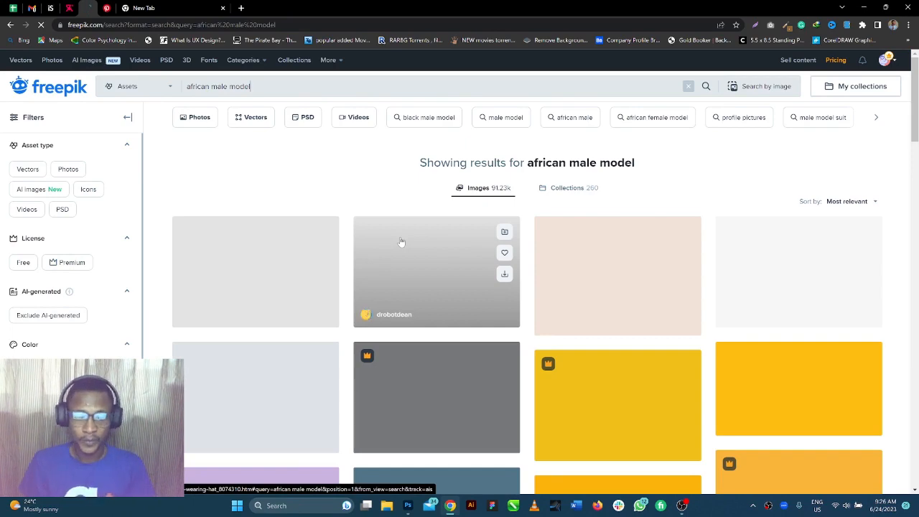
Browse the model photos and open the one of the man in a flat cap and dark turtleneck against red
scroll(446, 245, down, 3)
scroll(446, 245, up, 3)
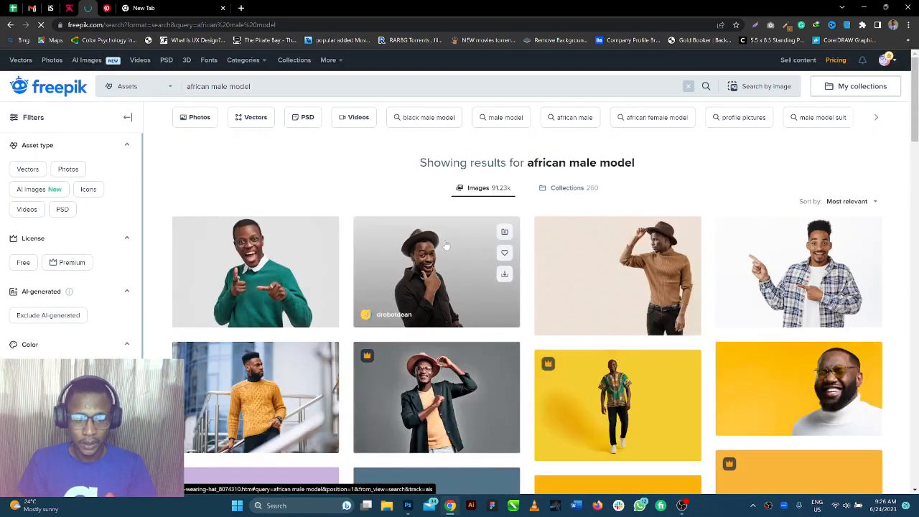
scroll(446, 245, down, 1)
scroll(445, 245, down, 2)
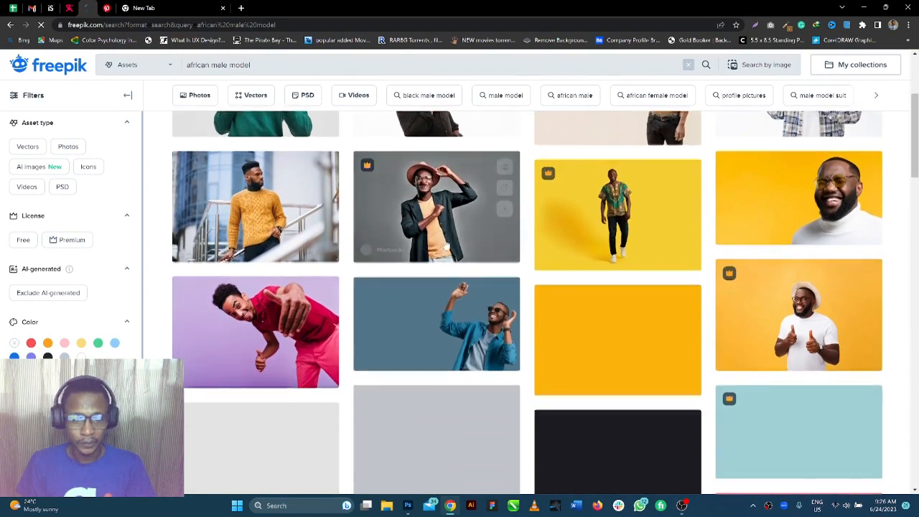
scroll(445, 245, up, 3)
scroll(445, 245, down, 5)
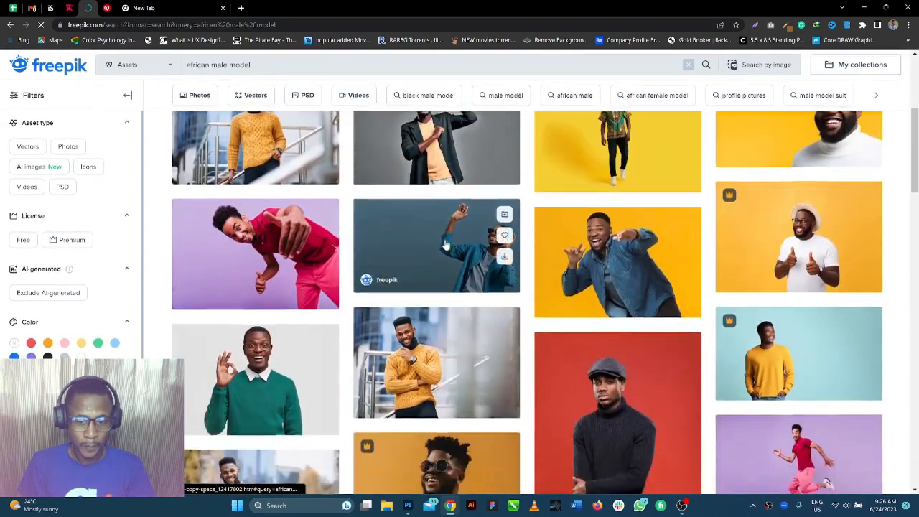
scroll(446, 245, down, 2)
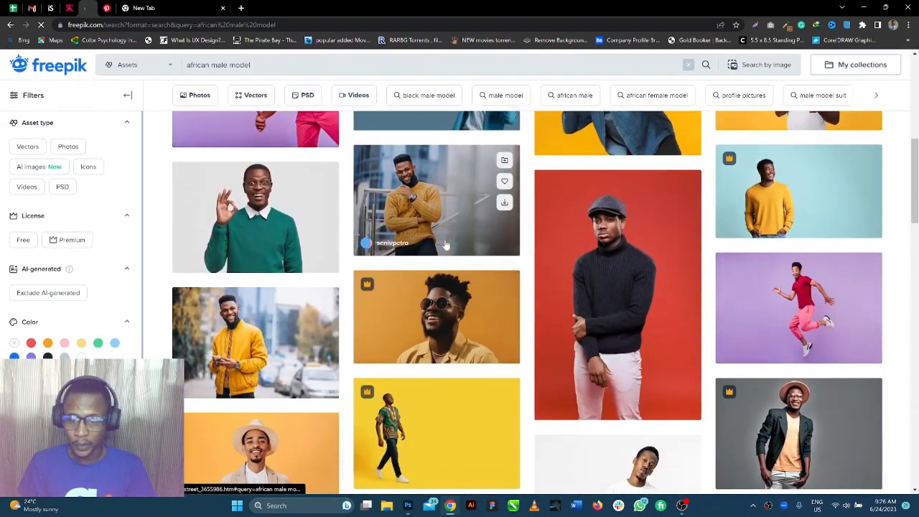
scroll(445, 245, down, 1)
scroll(446, 245, up, 1)
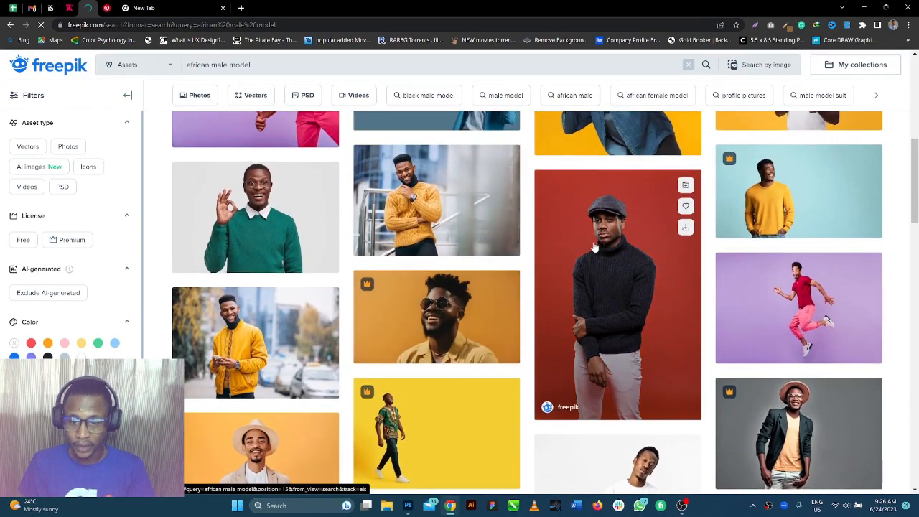
click(601, 245)
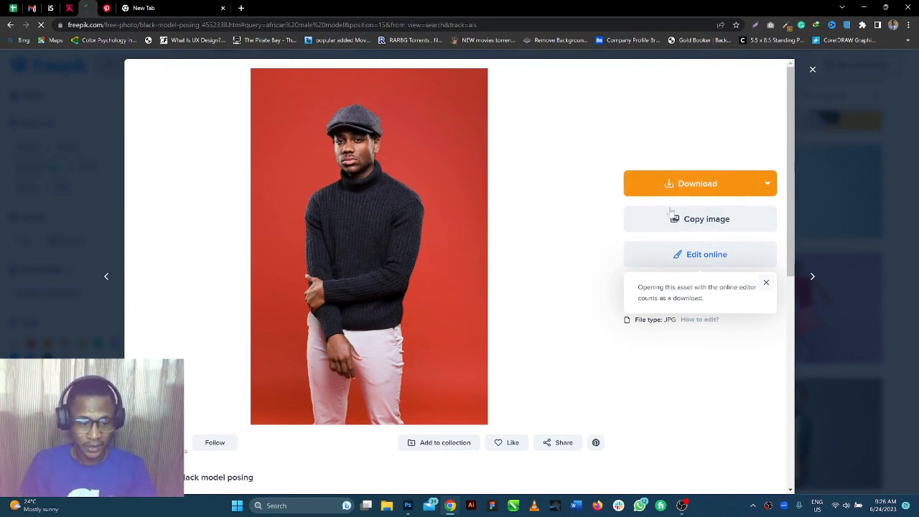
Download the photo of the man in the flat cap, check its license summary and close the preview
click(679, 188)
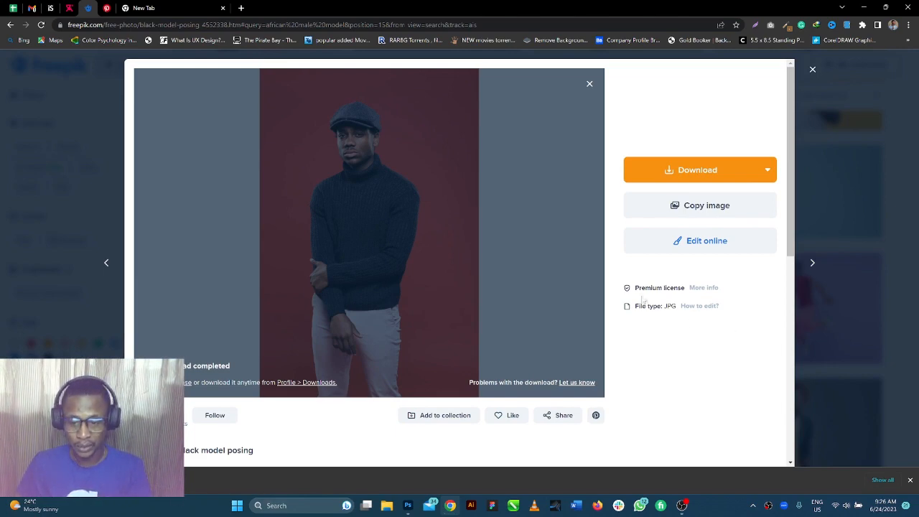
click(700, 290)
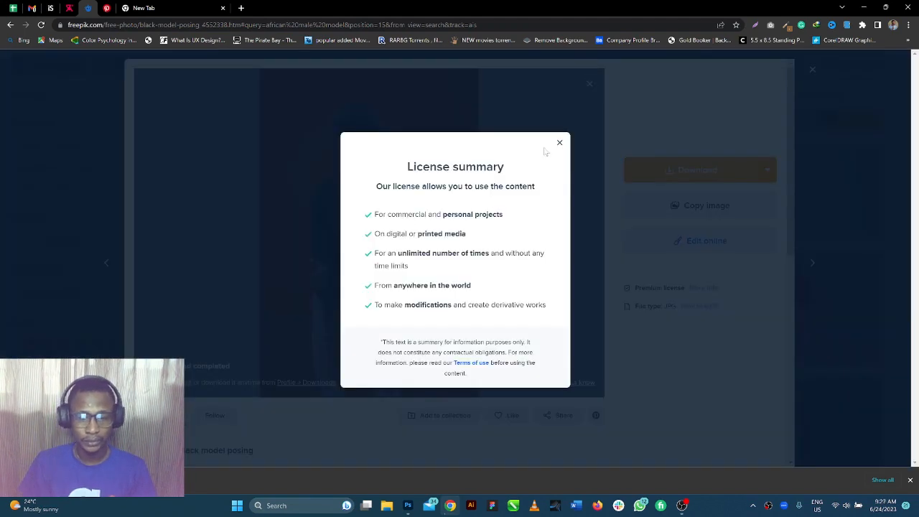
click(560, 142)
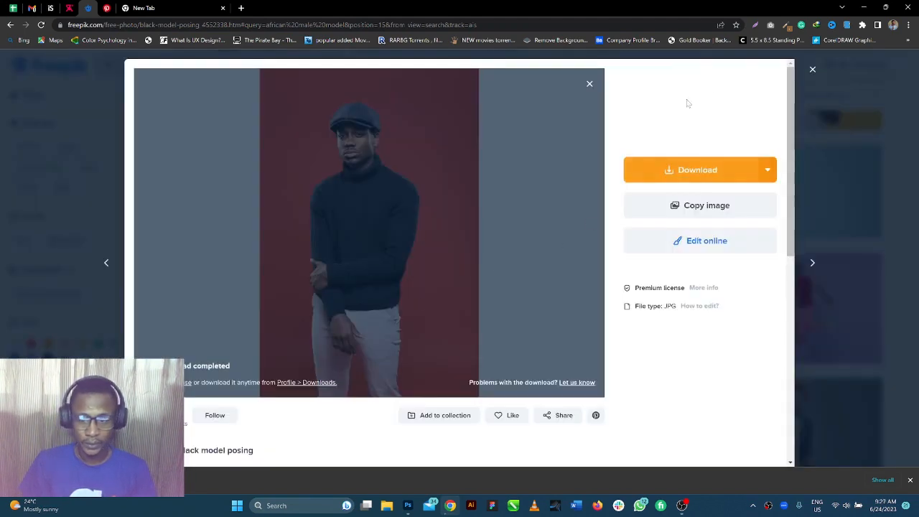
click(812, 69)
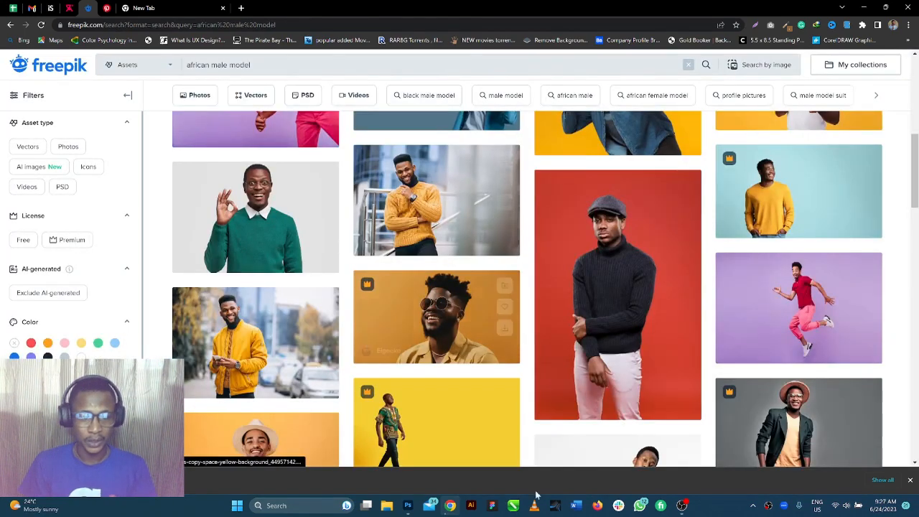
Switch to Photoshop and add a text line reading "Do you need a mael Model" in the upper-left area of the canvas
click(407, 505)
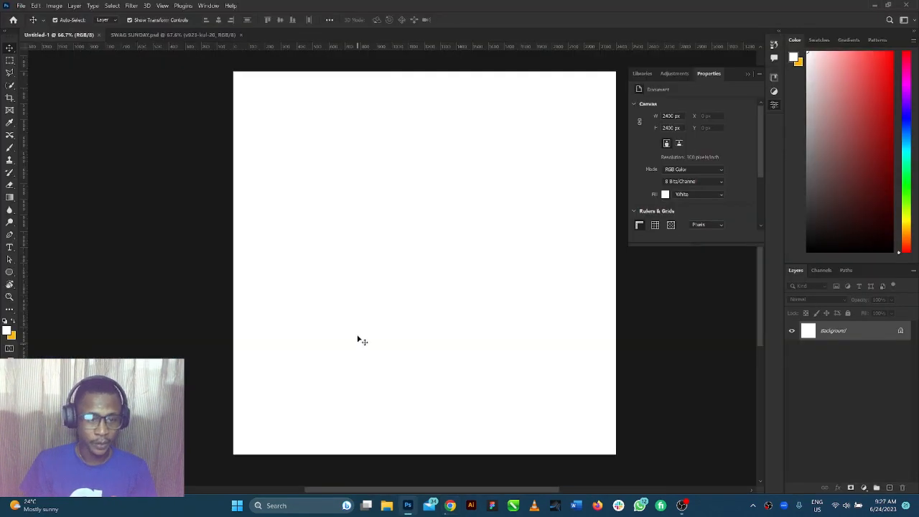
click(11, 247)
click(294, 169)
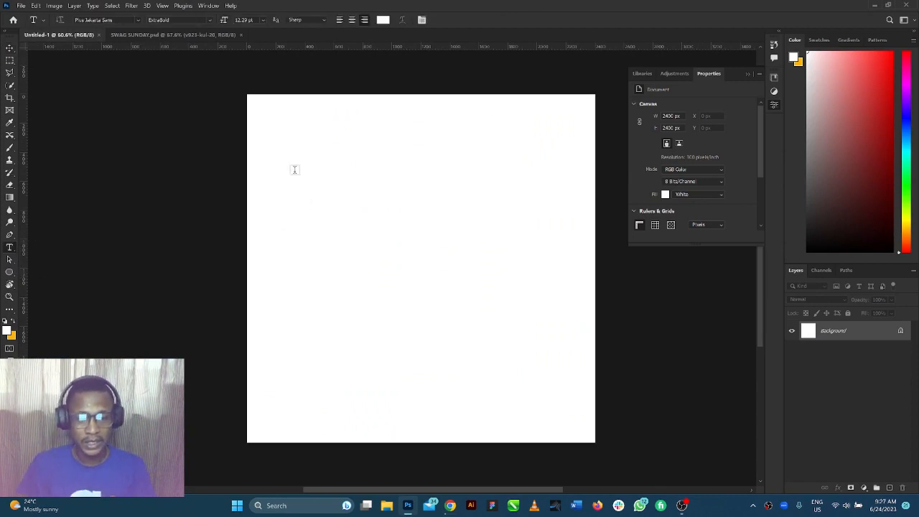
click(295, 170)
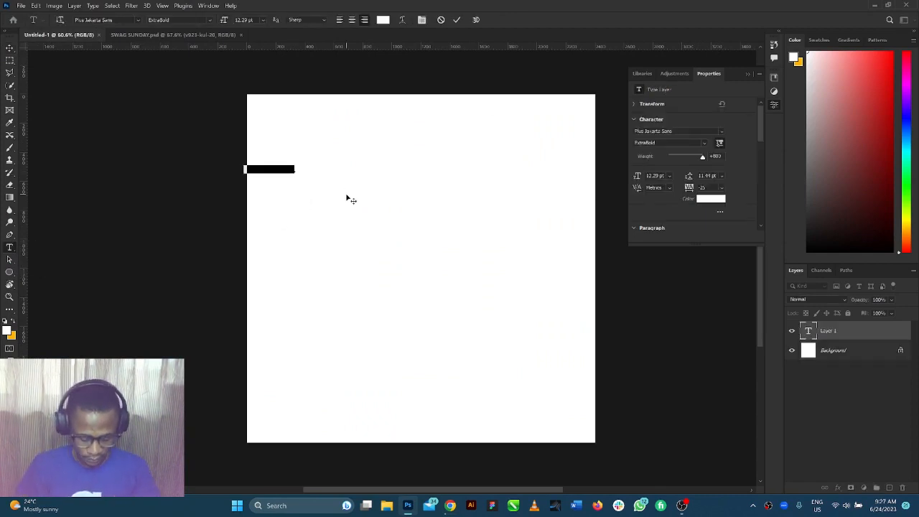
key(BackSpace)
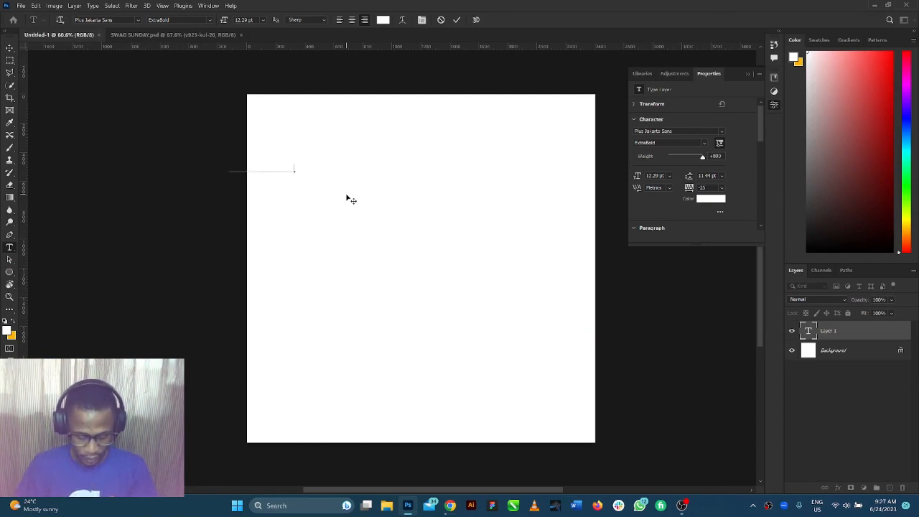
Color the whole text line black (000000) and set its tracking to 0
key(ctrl+a)
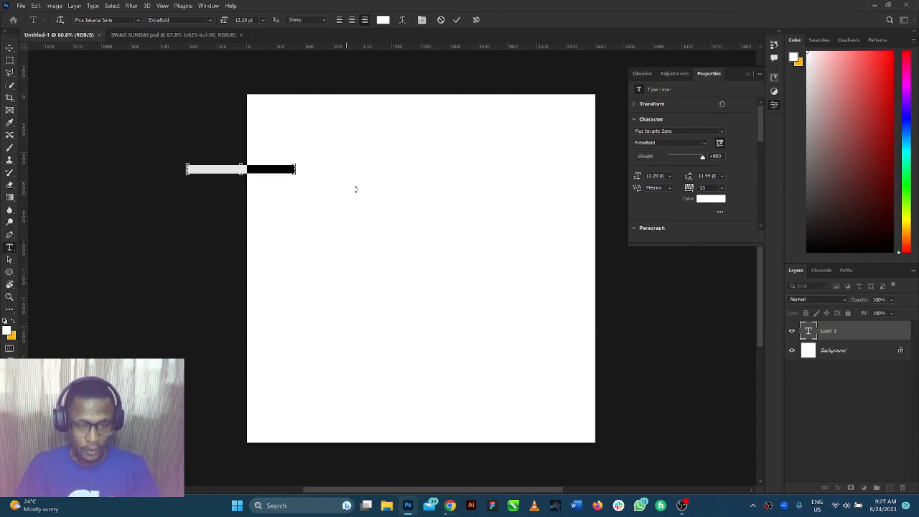
click(708, 200)
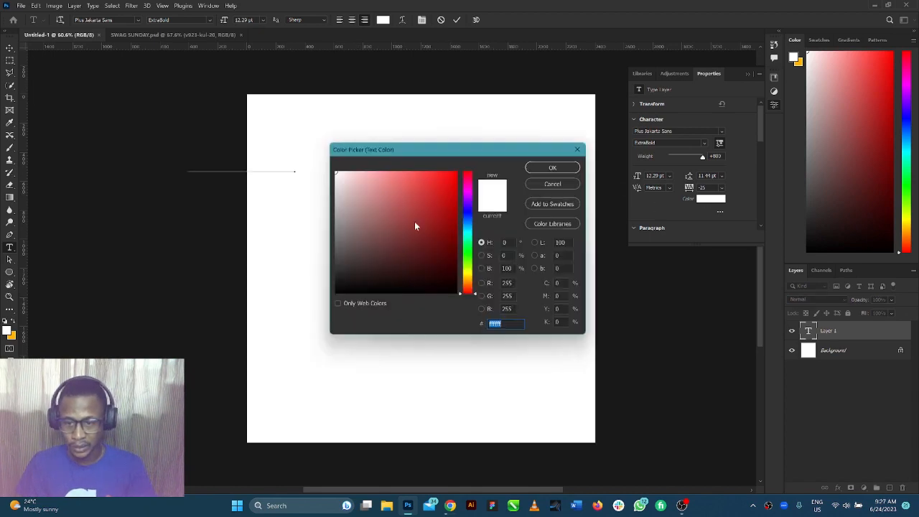
drag(416, 225, 458, 293)
click(552, 168)
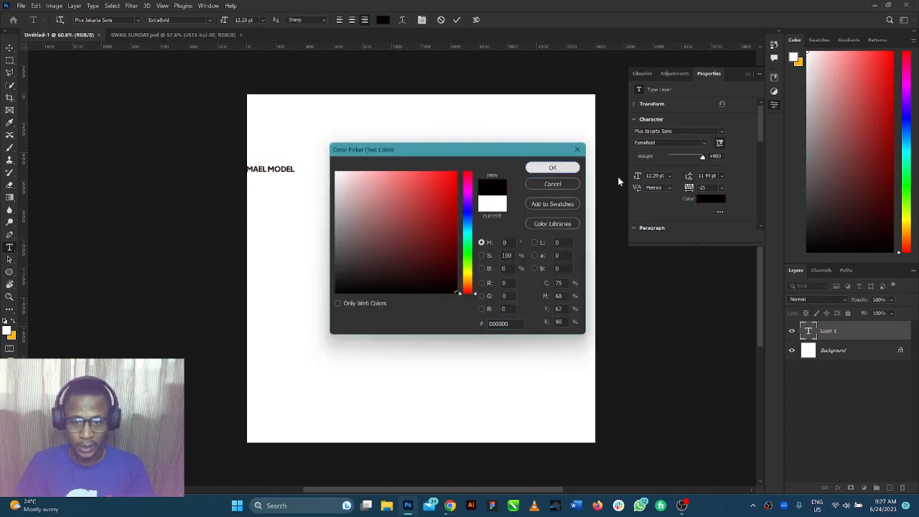
click(723, 188)
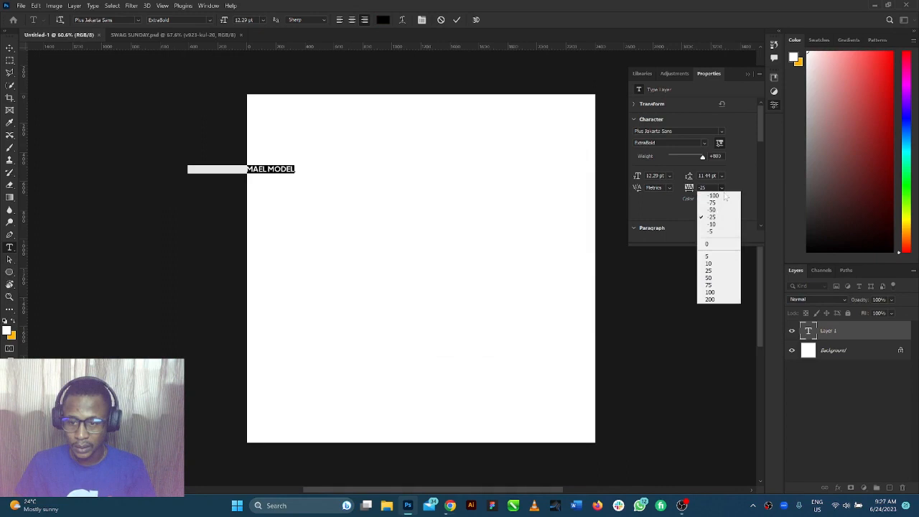
click(717, 244)
Move the text line fully onto the canvas and correct the misspelled word to MALE
click(10, 48)
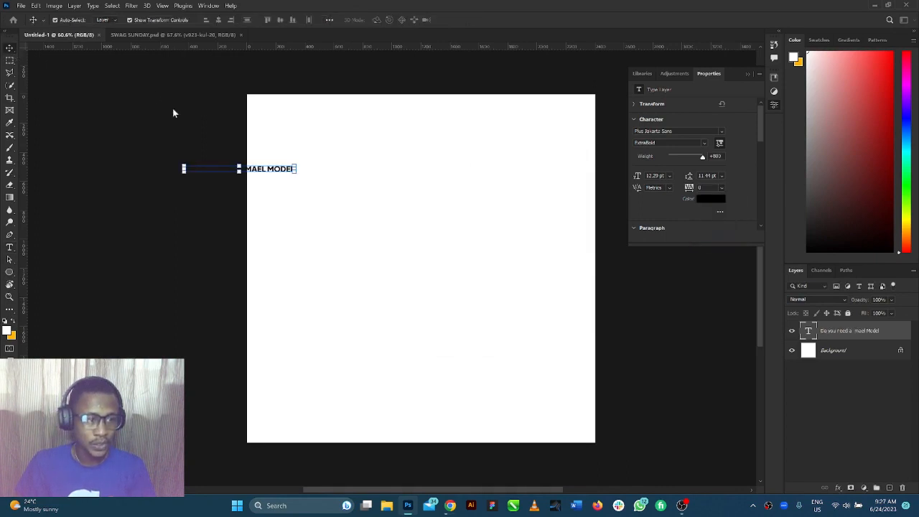
drag(273, 173, 361, 197)
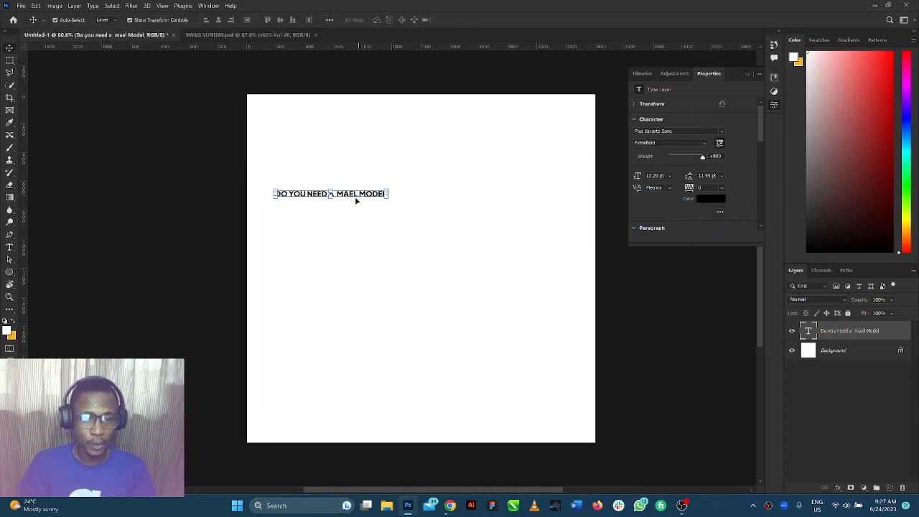
double_click(354, 195)
double_click(354, 193)
click(356, 193)
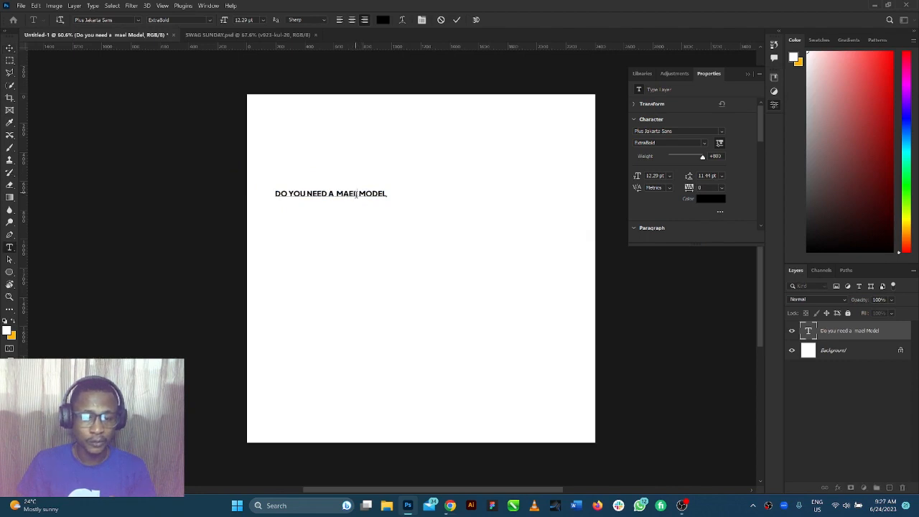
key(BackSpace)
key(BackSpace)
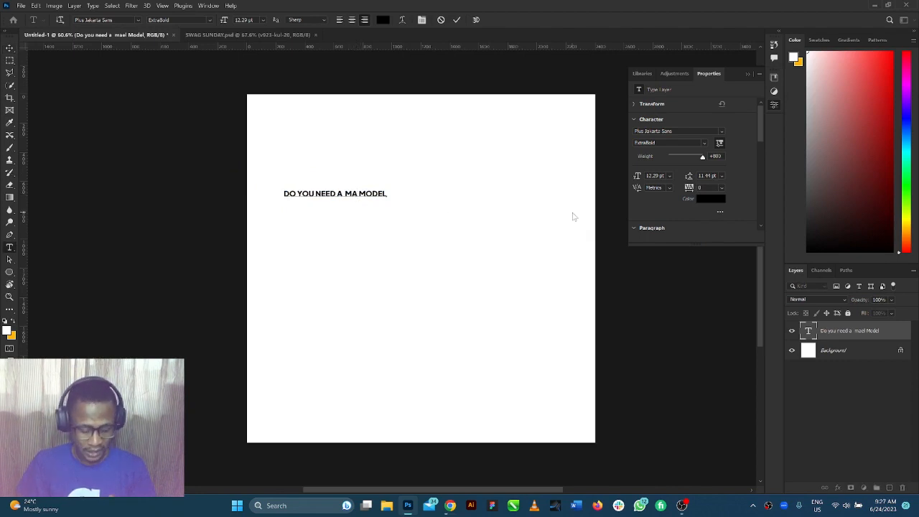
text(L)
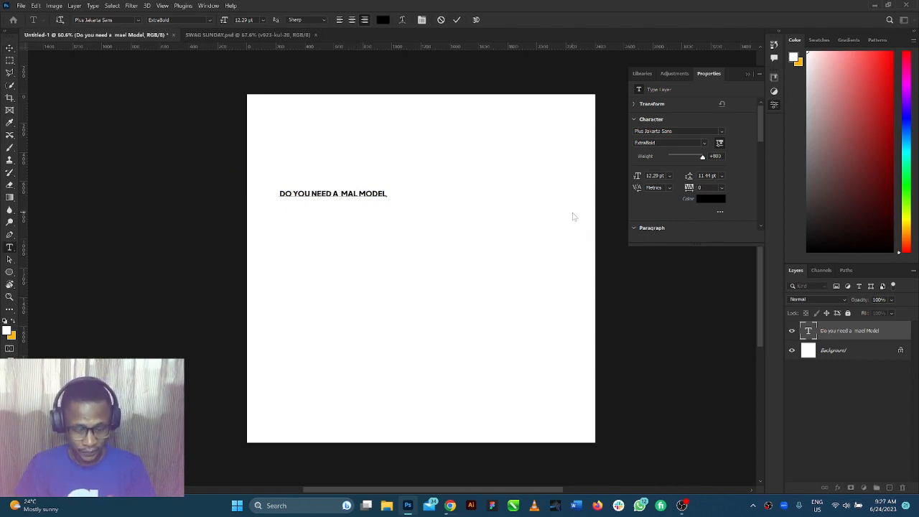
text(E)
scroll(472, 180, down, 1)
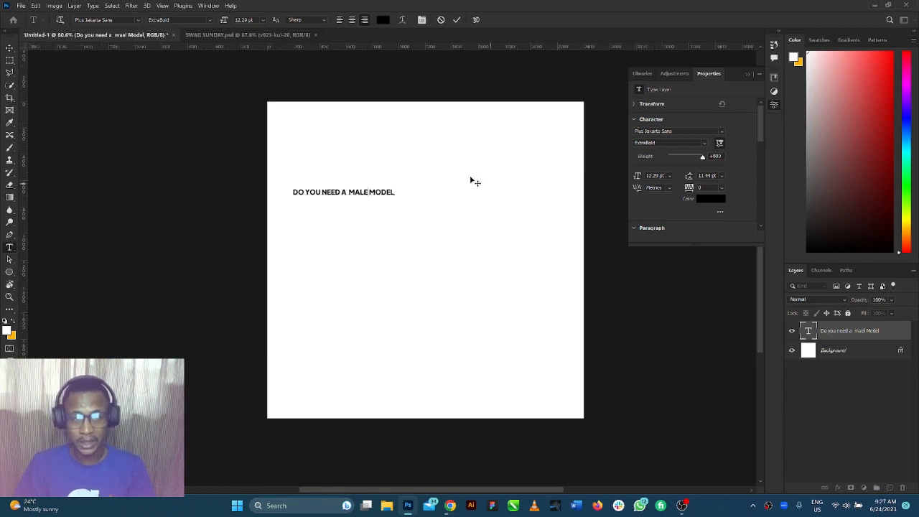
scroll(385, 273, up, 1)
scroll(417, 240, down, 1)
scroll(417, 240, up, 1)
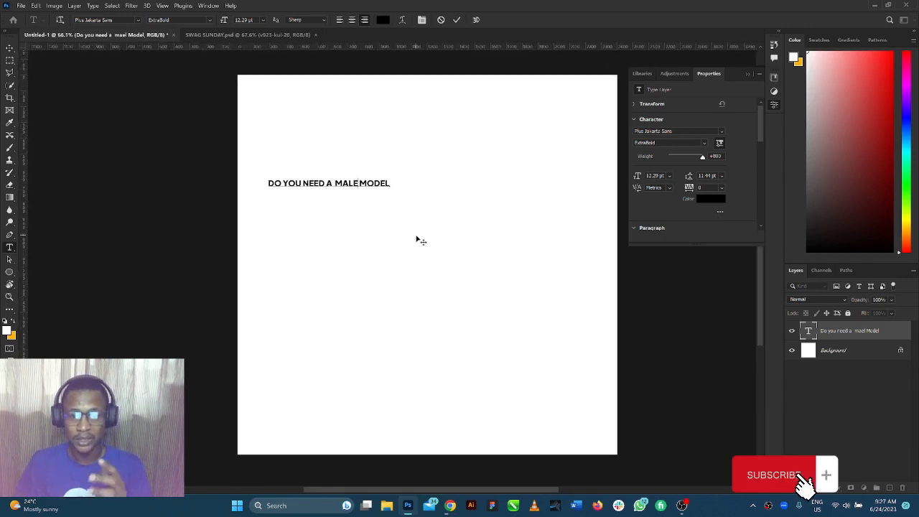
scroll(416, 240, down, 1)
scroll(416, 239, up, 1)
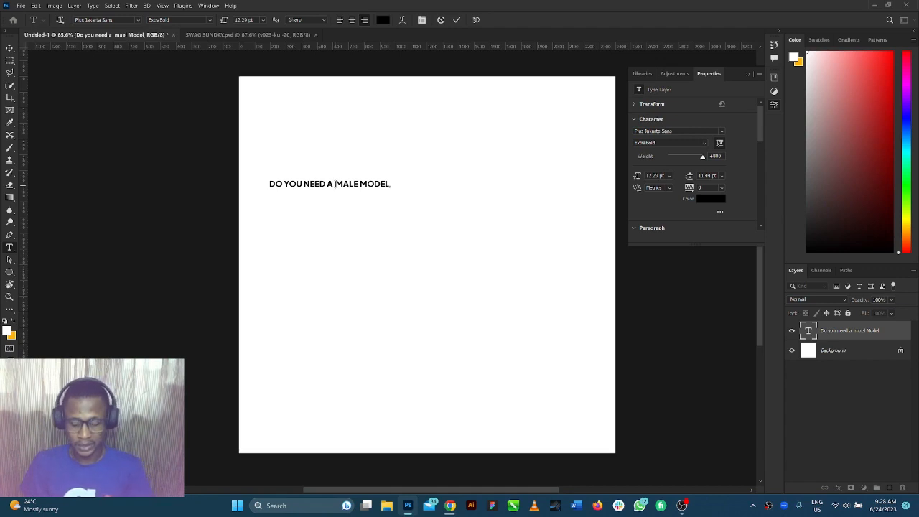
Remove the extra space before MALE and break the text into three lines: DO YOU, NEED A, MALE MODEL
key(BackSpace)
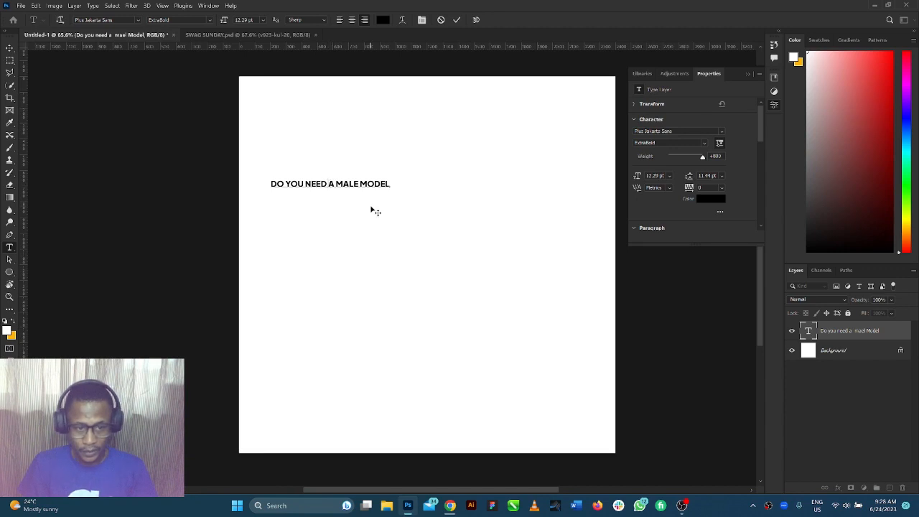
text(,)
key(Return)
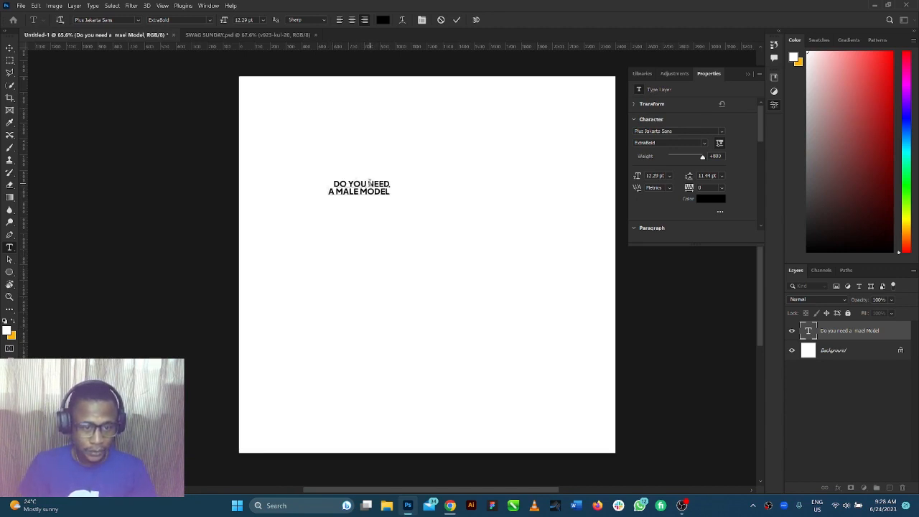
key(Return)
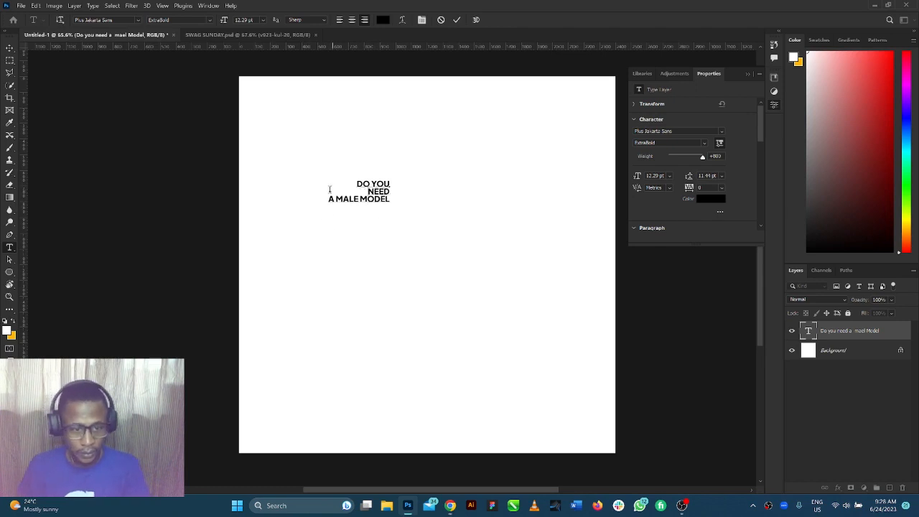
key(BackSpace)
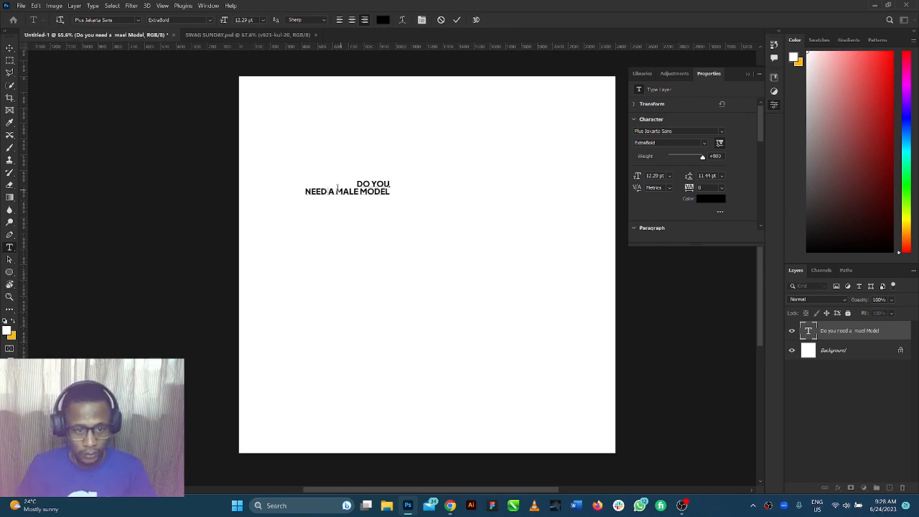
click(336, 188)
key(Return)
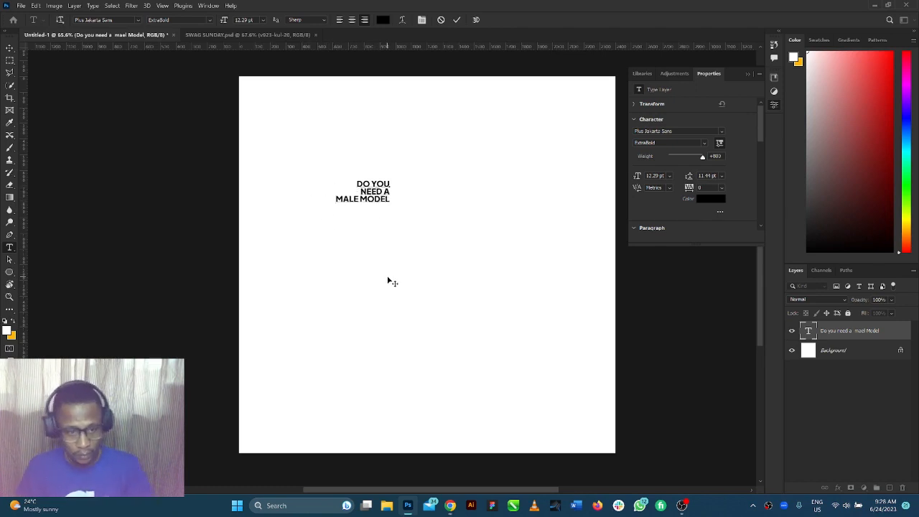
Left-align the three-line text and set its leading to Auto
key(ctrl+a)
click(340, 19)
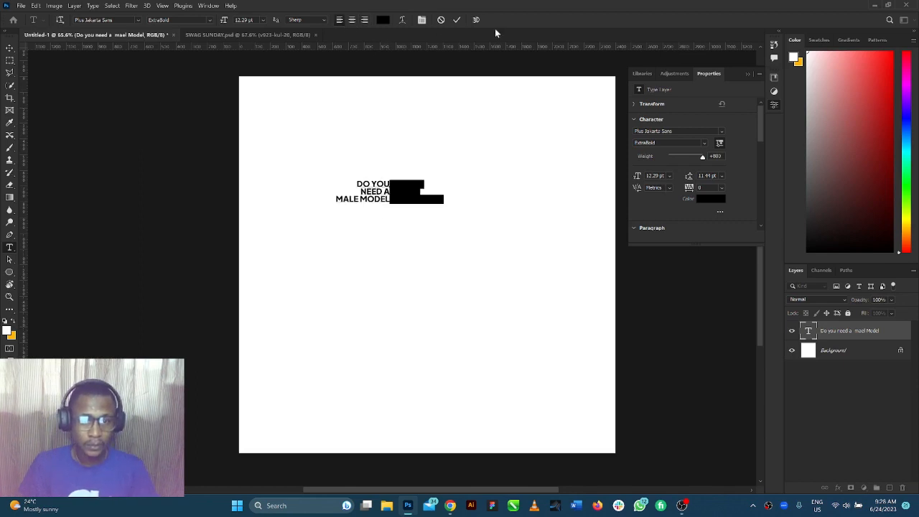
click(458, 19)
key(v)
click(721, 176)
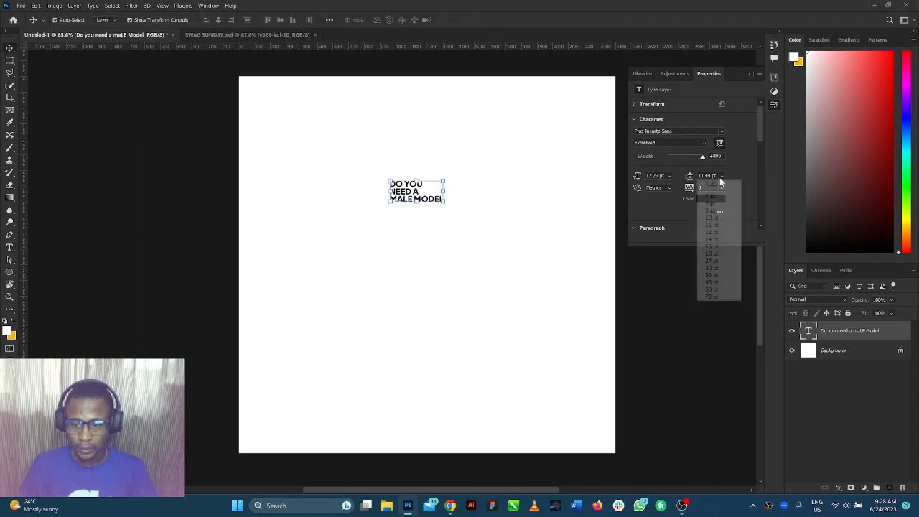
click(718, 209)
Scale the text up to about 316% and place it in the upper-left part of the canvas
drag(417, 206, 416, 272)
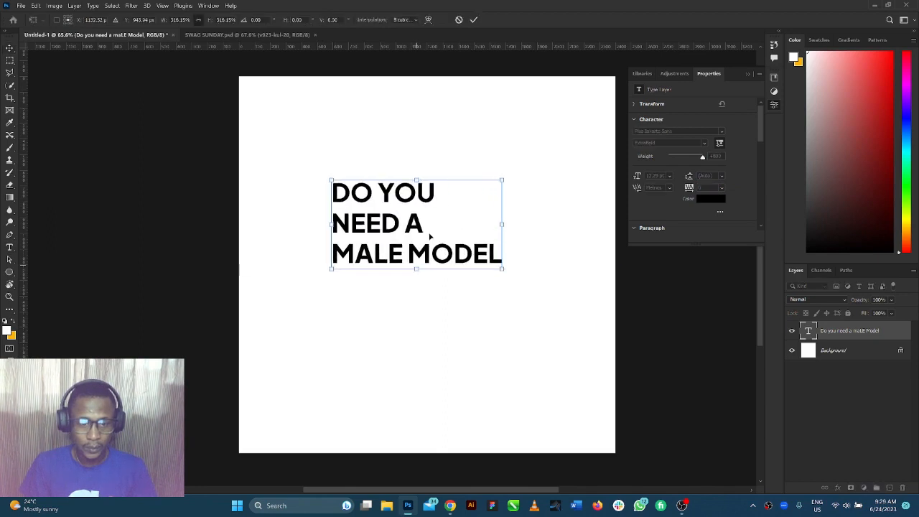
click(474, 19)
drag(379, 224, 329, 192)
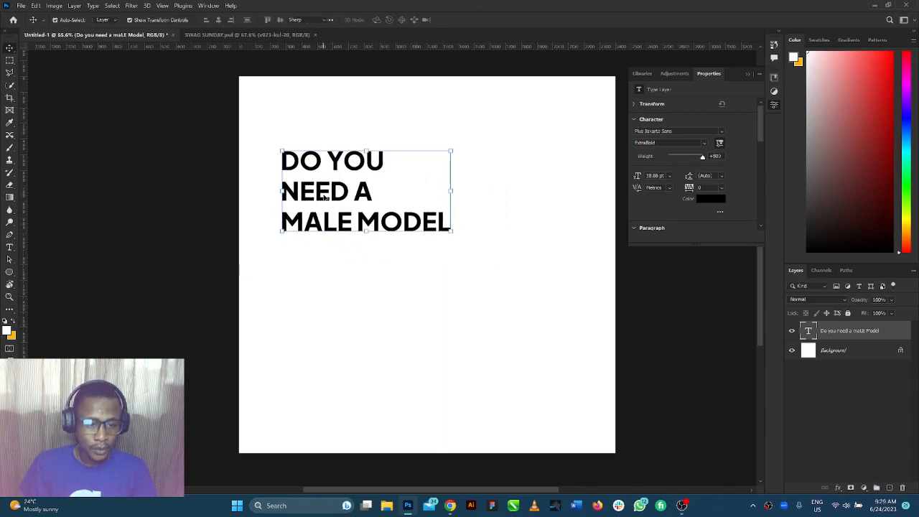
Rebreak the headline text into four lines: DO YOU, NEED, A MALE, MODEL
key(t)
double_click(329, 192)
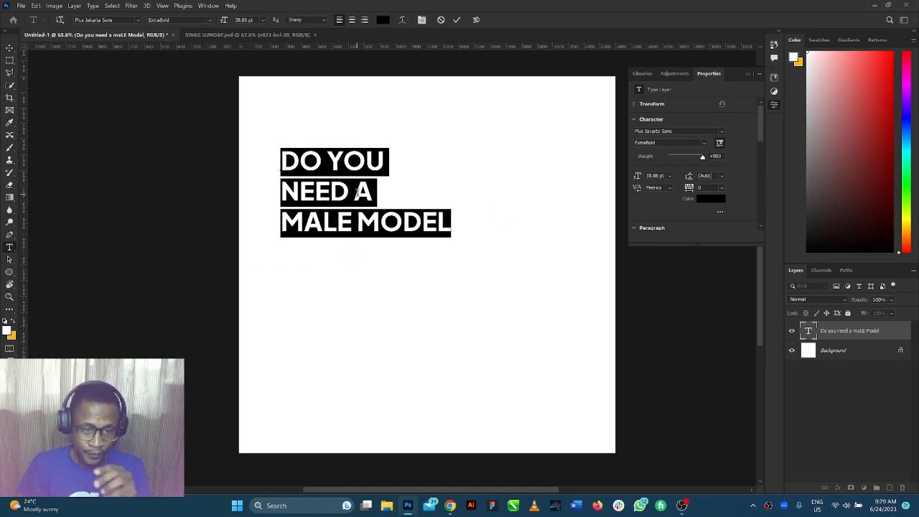
click(359, 194)
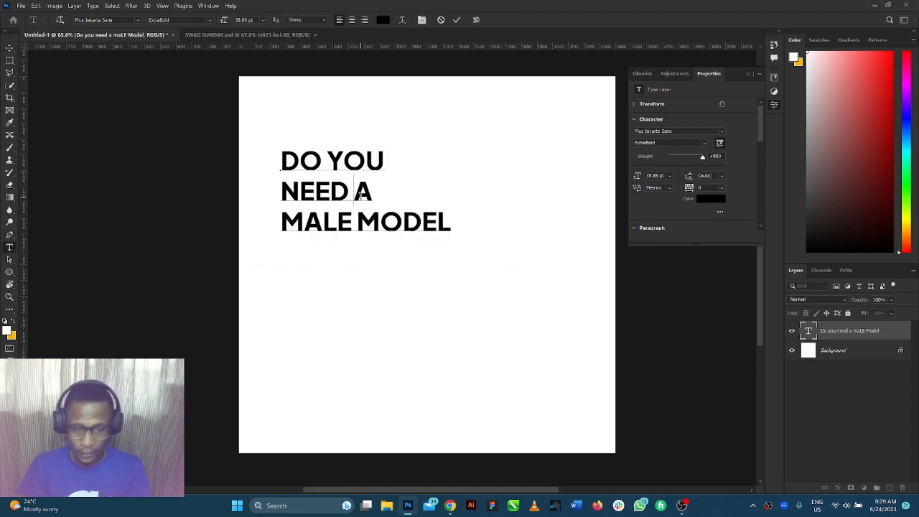
key(Return)
click(288, 252)
key(Left)
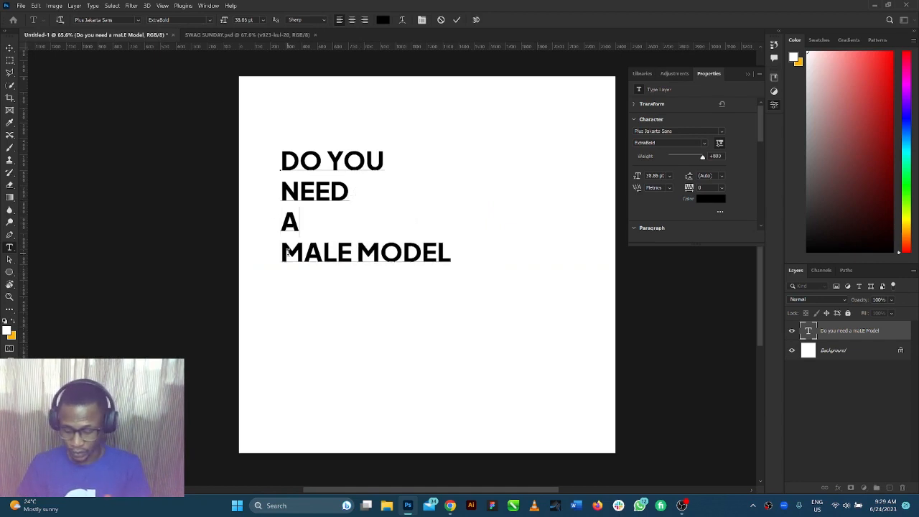
key(Delete)
click(383, 218)
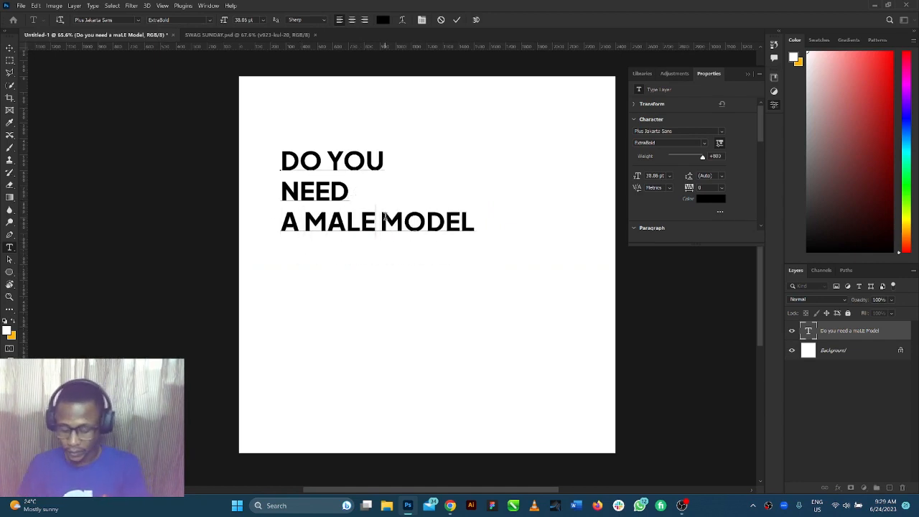
key(BackSpace)
key(Return)
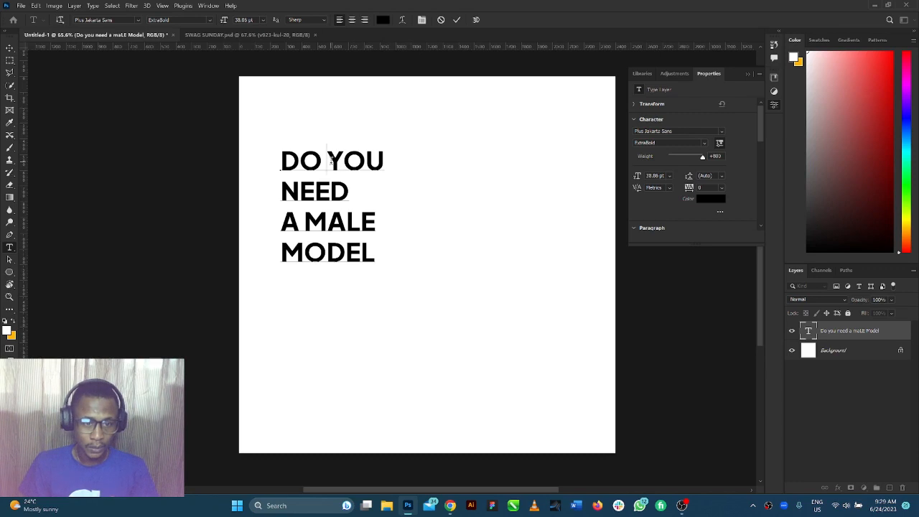
Try moving YOU onto the NEED line of the headline, and restore DO YOU and NEED as separate lines
key(BackSpace)
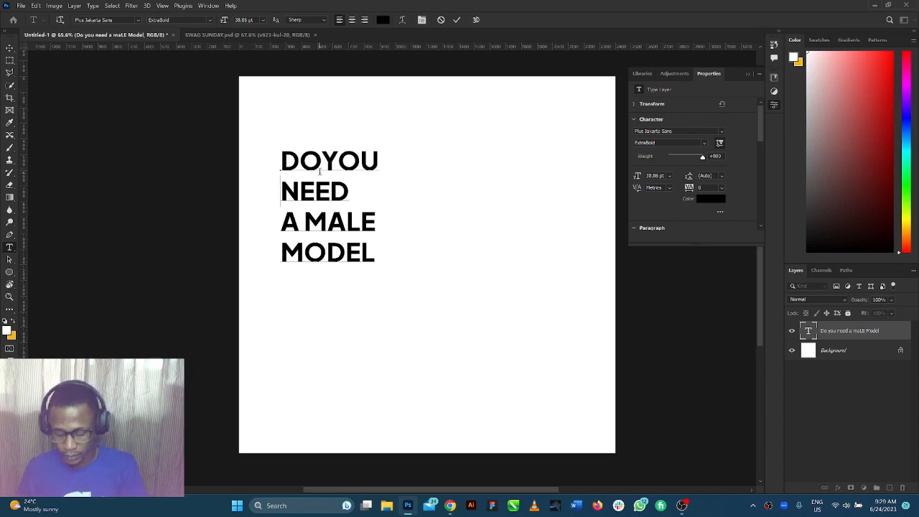
key(Return)
key(Delete)
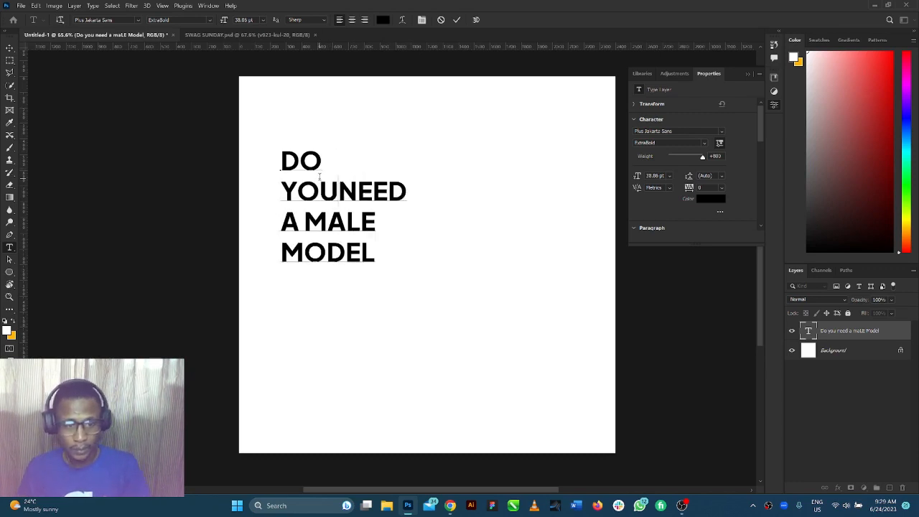
click(284, 192)
key(BackSpace)
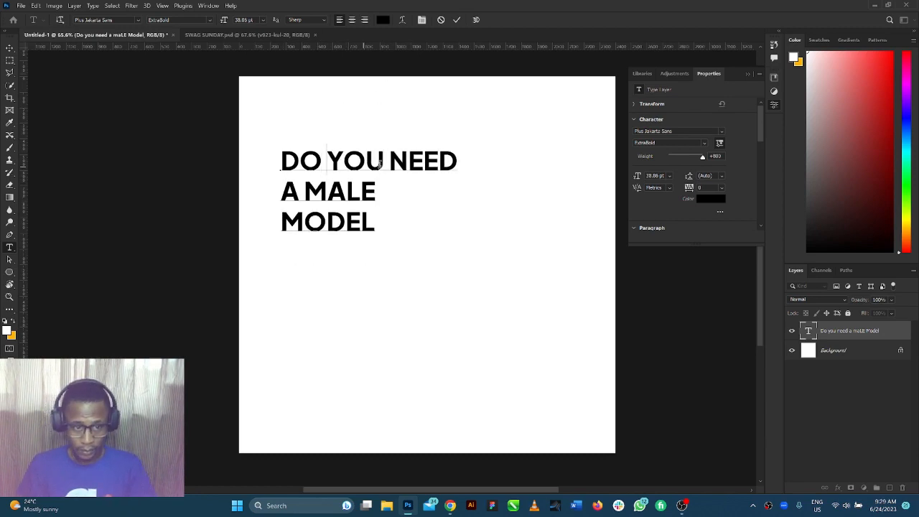
click(384, 165)
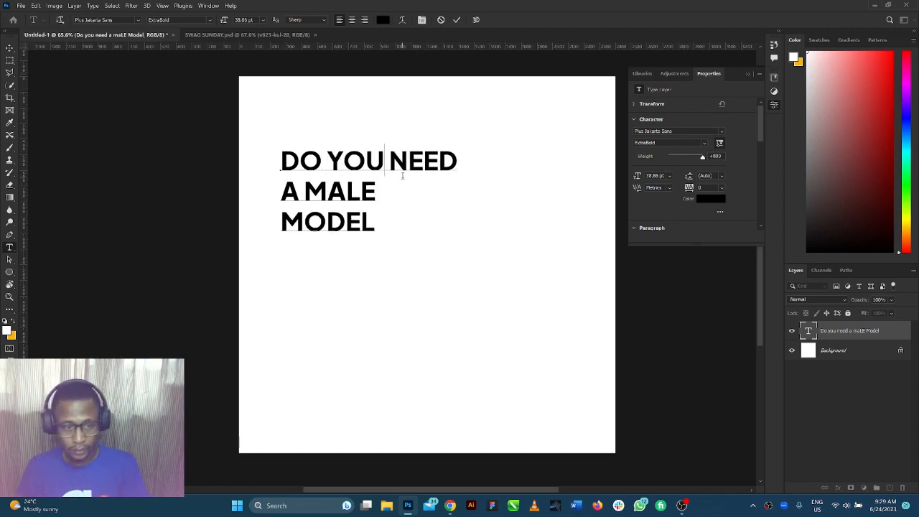
key(Return)
Commit the four-line headline, scale it up to about 143% and place it in the canvas's upper-left area
click(455, 22)
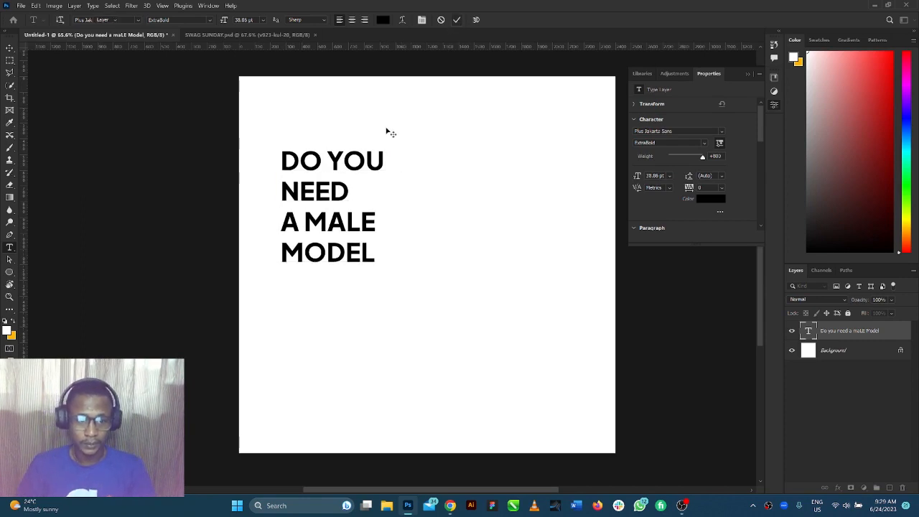
click(12, 48)
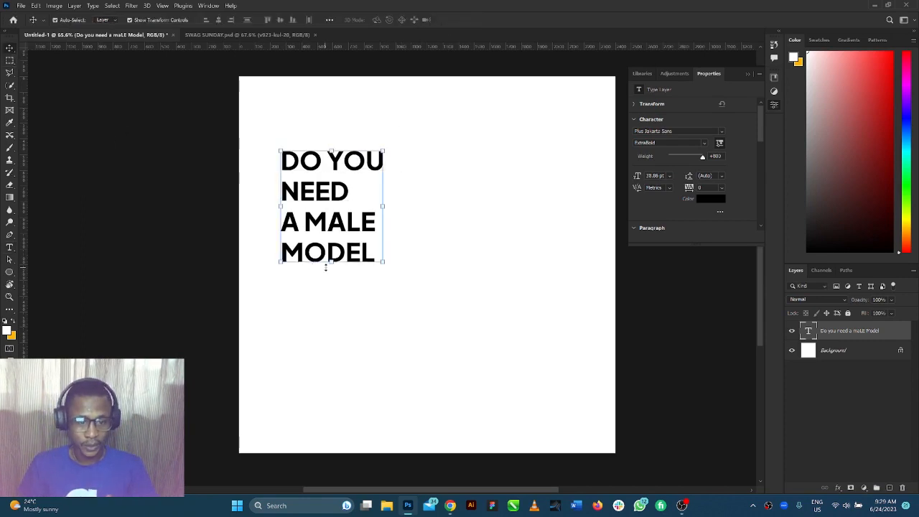
key(ctrl+t)
mouse_move(332, 262)
mouse_down()
mouse_move(335, 318)
mouse_move(327, 262)
mouse_move(320, 270)
mouse_up()
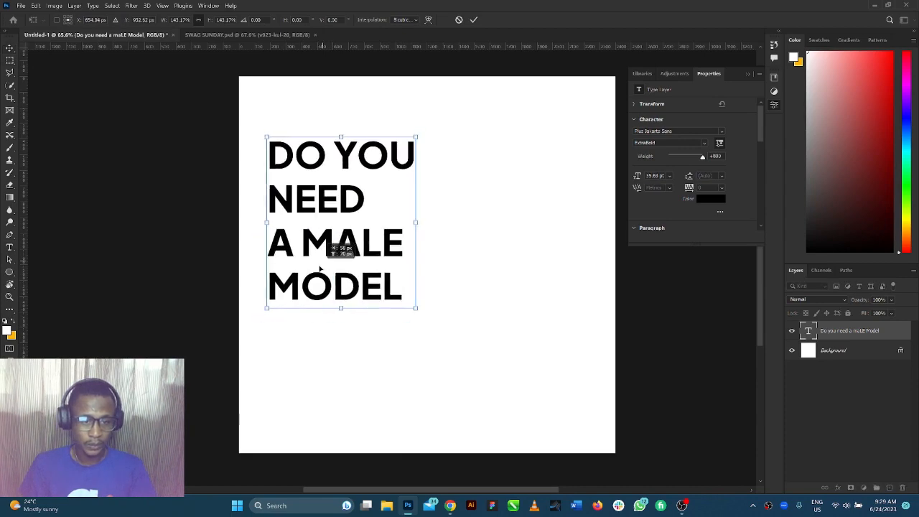
click(474, 20)
click(451, 505)
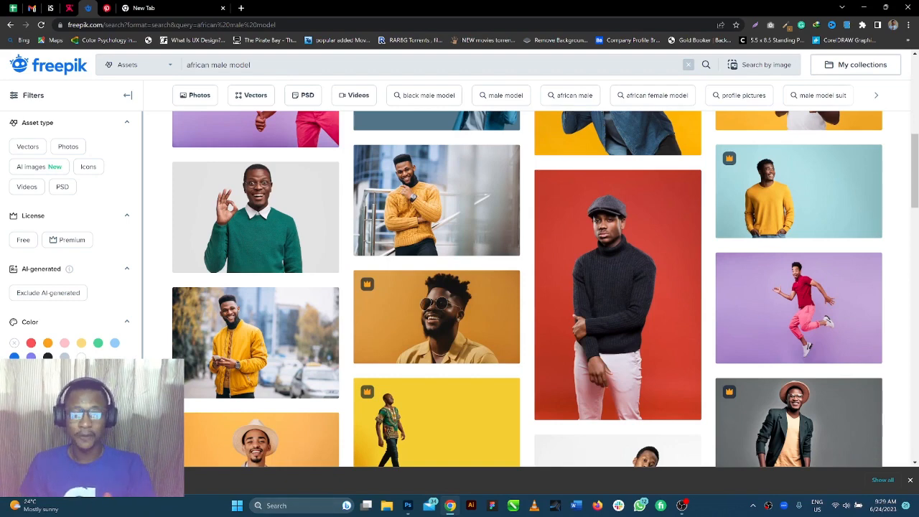
click(409, 505)
Place black-model-posing.jpg from the Downloads folder as an embedded image on the canvas
click(22, 6)
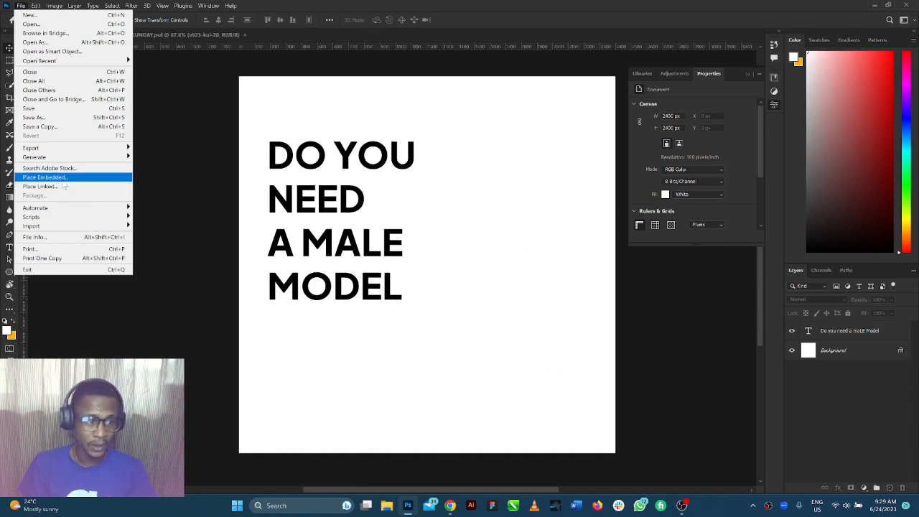
click(61, 185)
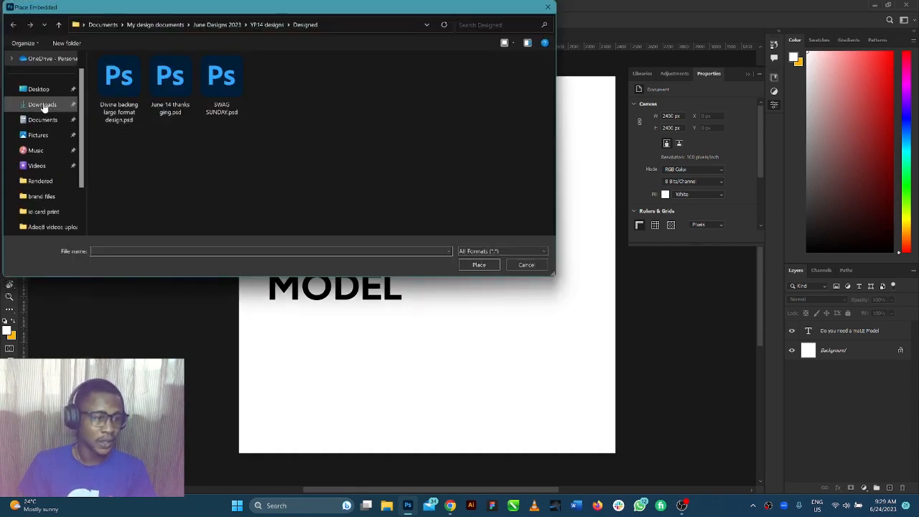
click(43, 107)
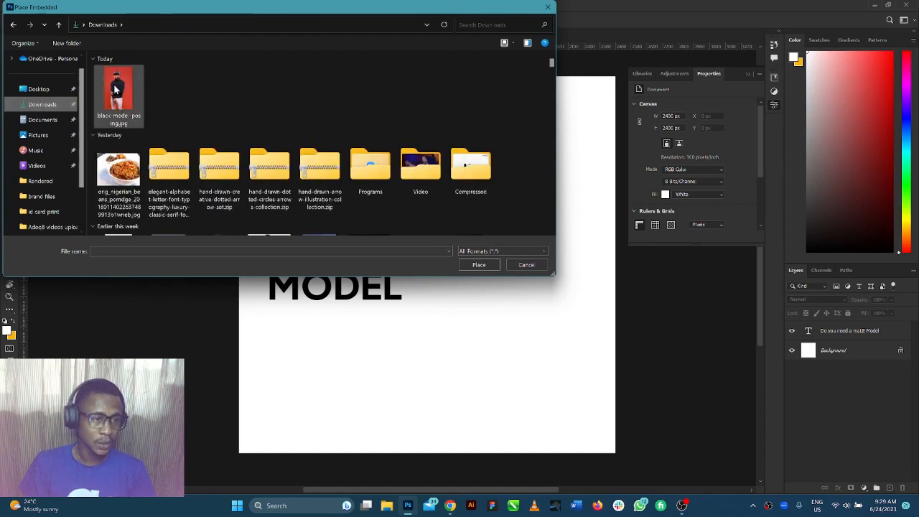
click(118, 97)
click(476, 263)
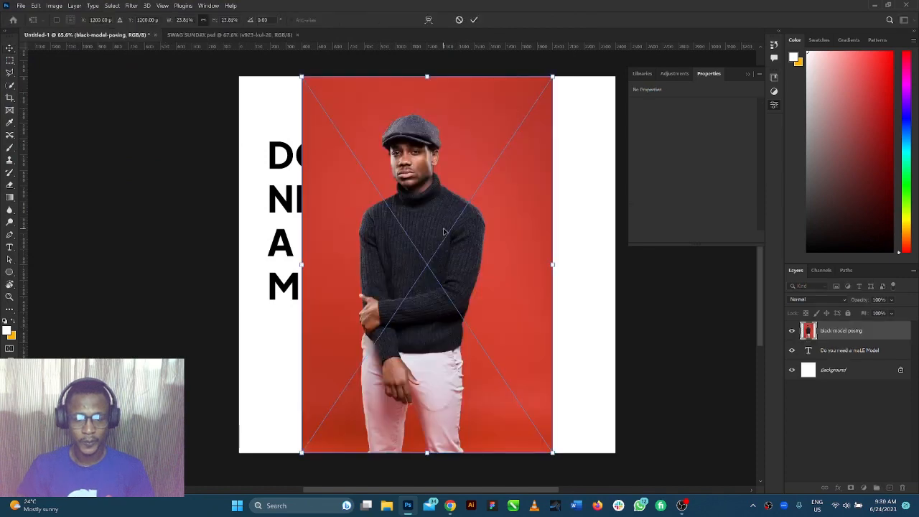
click(473, 20)
Move the model photo right to about X 649 px, with its top edge aligned to the canvas top at Y 0 px
drag(460, 168, 490, 164)
key(Return)
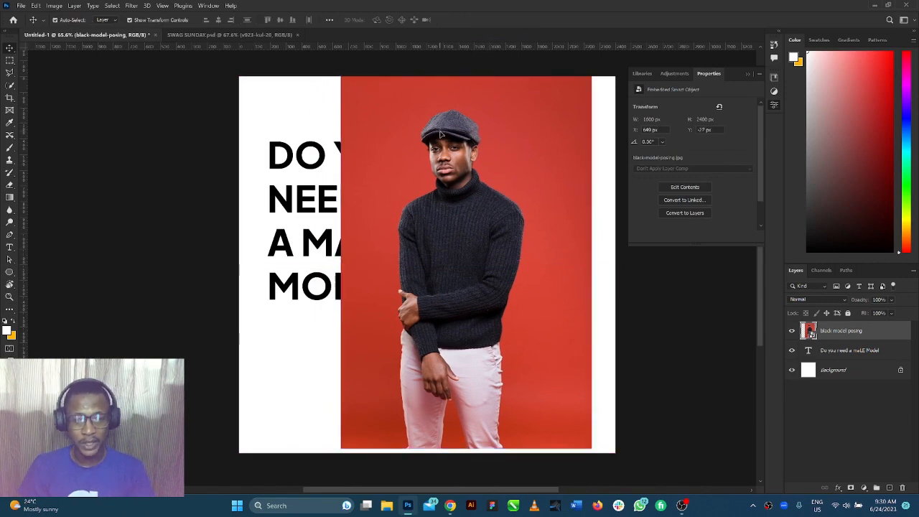
drag(441, 134, 441, 137)
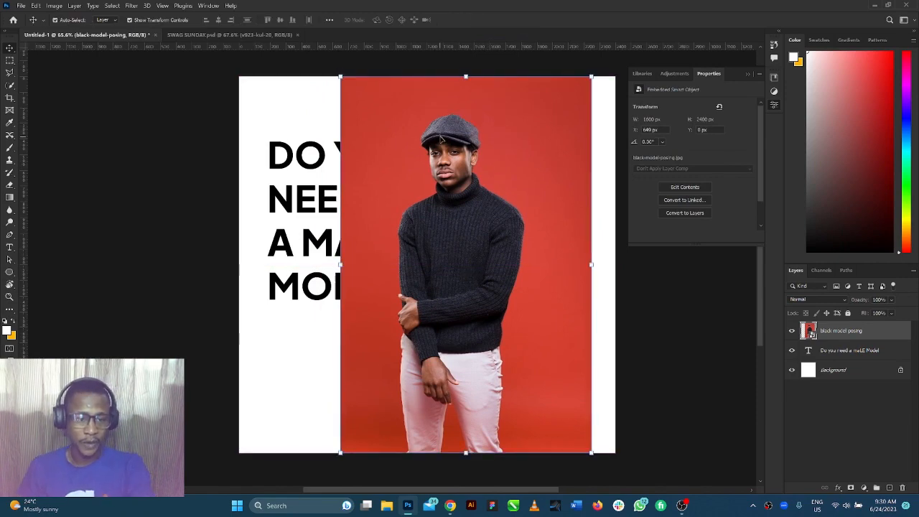
scroll(433, 178, up, 3)
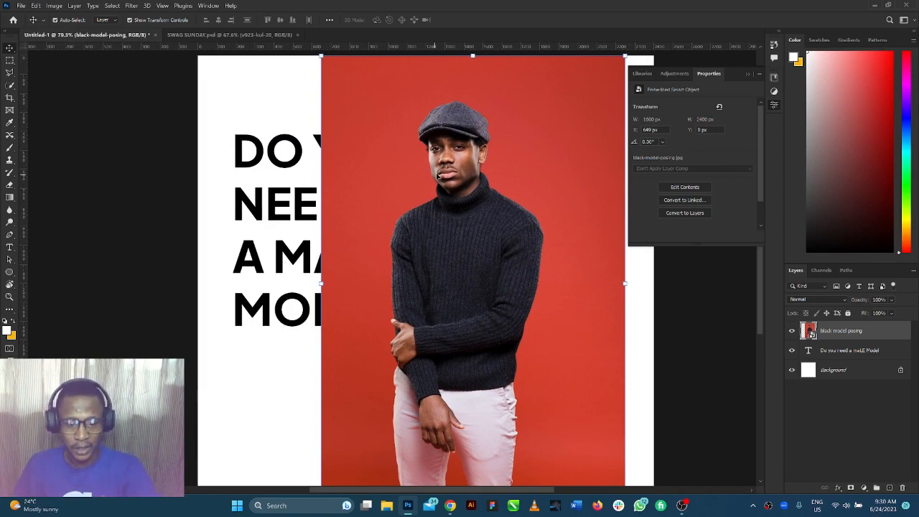
scroll(438, 176, up, 1)
scroll(438, 176, down, 2)
scroll(444, 171, up, 1)
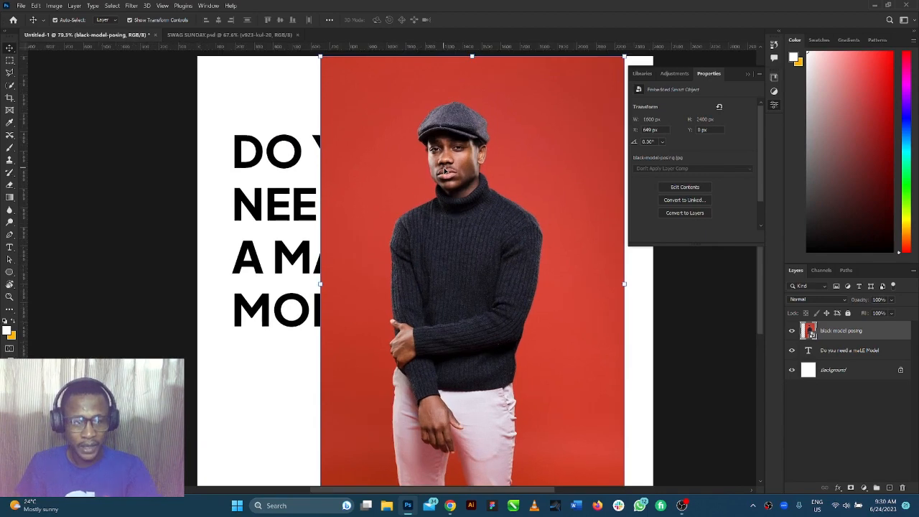
scroll(445, 172, down, 2)
scroll(448, 173, up, 1)
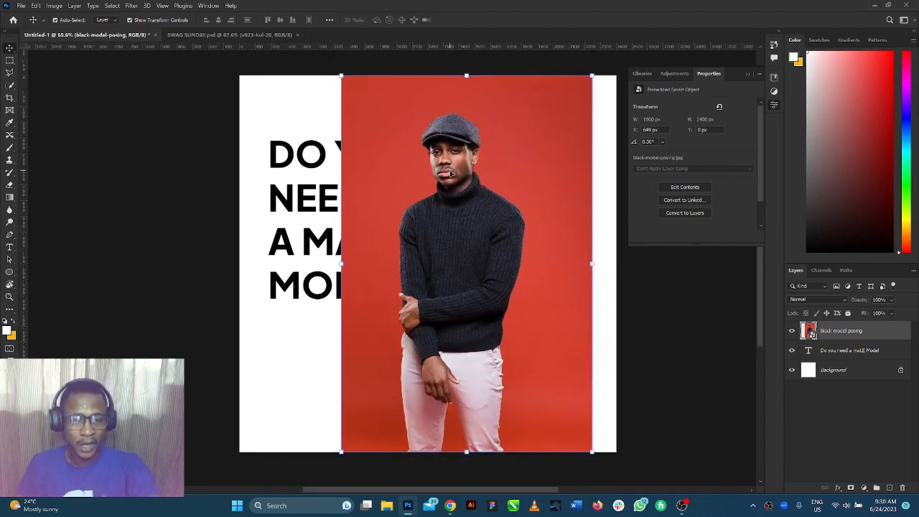
scroll(450, 173, up, 1)
scroll(474, 169, down, 1)
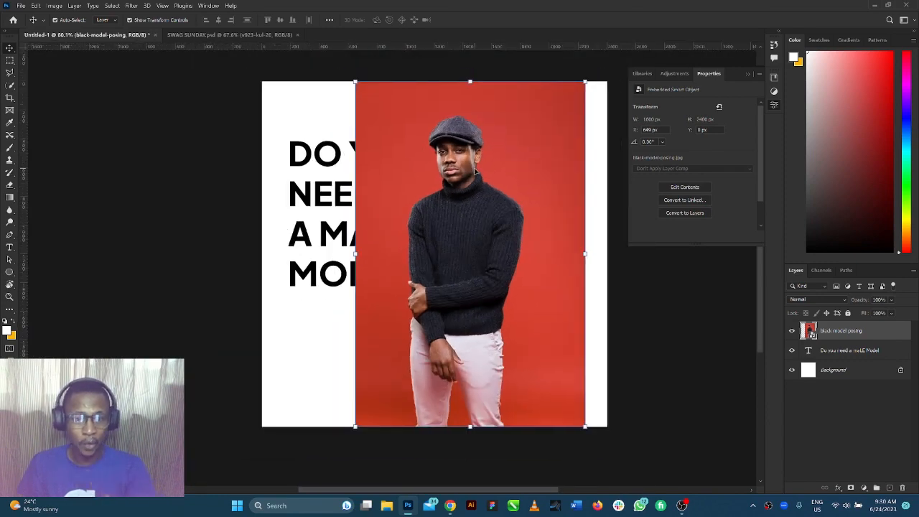
scroll(474, 169, up, 1)
scroll(474, 170, down, 1)
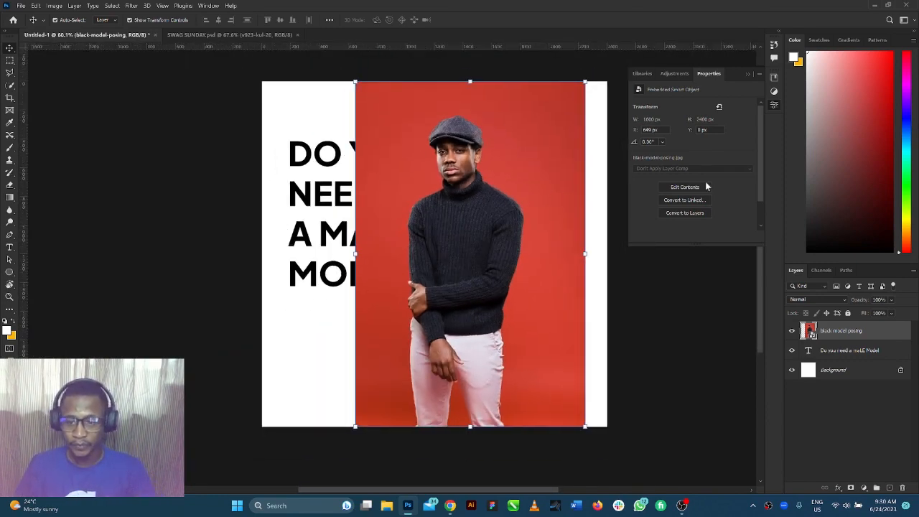
scroll(707, 185, down, 3)
scroll(756, 187, down, 1)
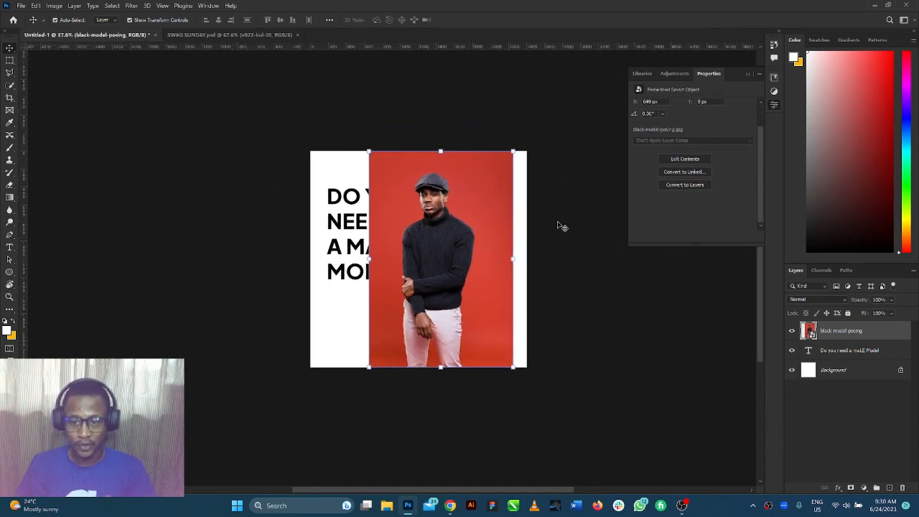
scroll(467, 217, up, 1)
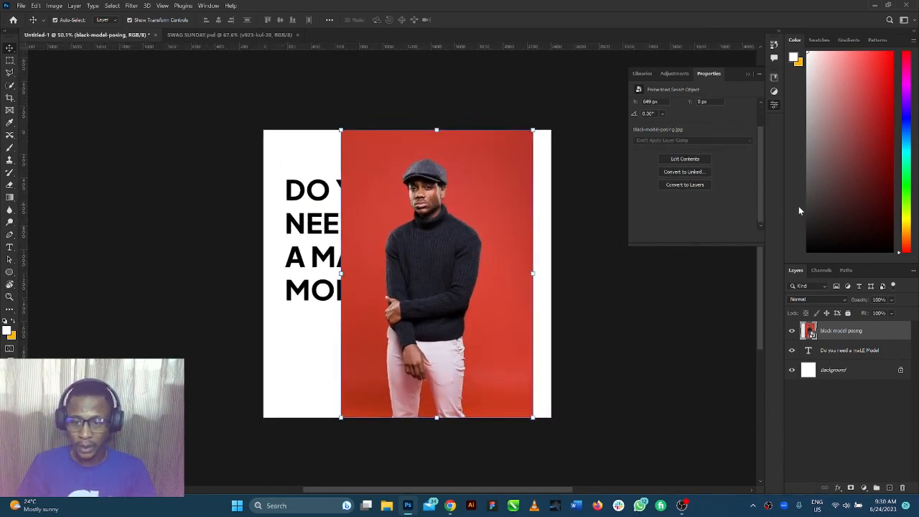
scroll(405, 240, up, 2)
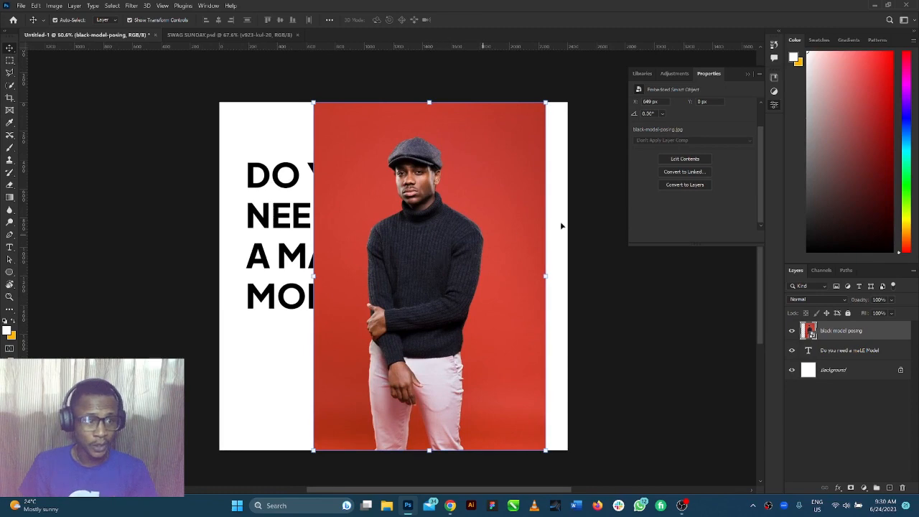
Try rasterizing the model photo layer, and undo the rasterization
right_click(832, 333)
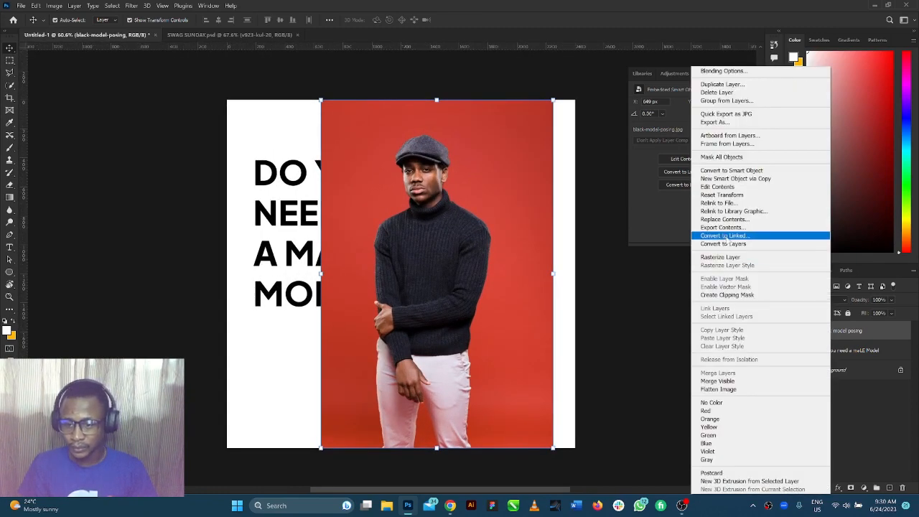
click(726, 257)
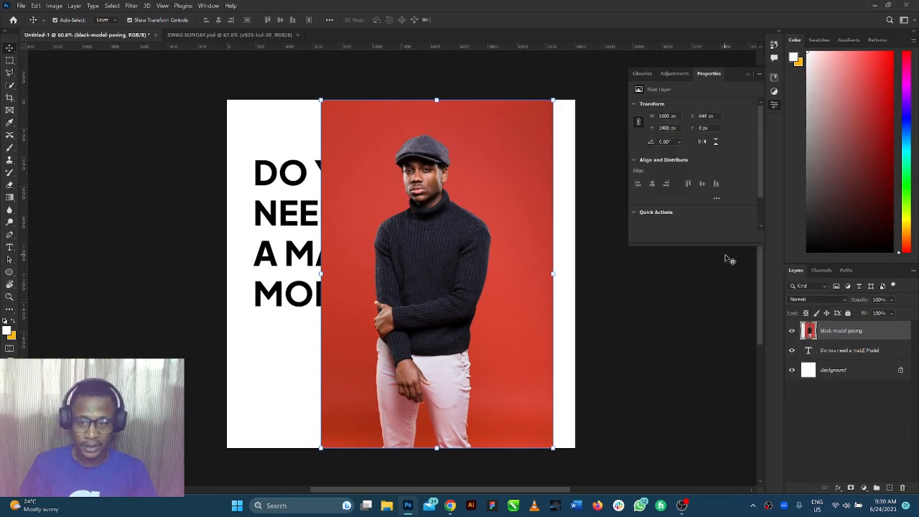
scroll(679, 215, down, 1)
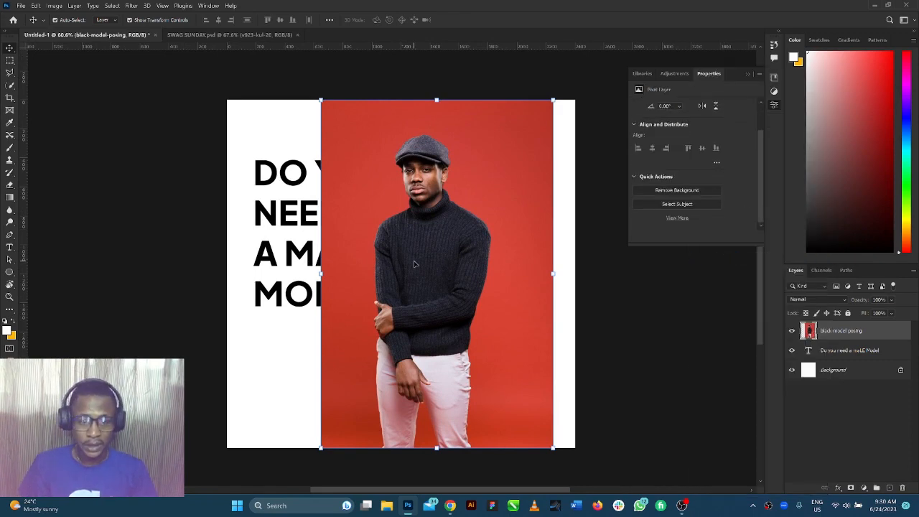
scroll(448, 265, up, 1)
scroll(448, 264, down, 2)
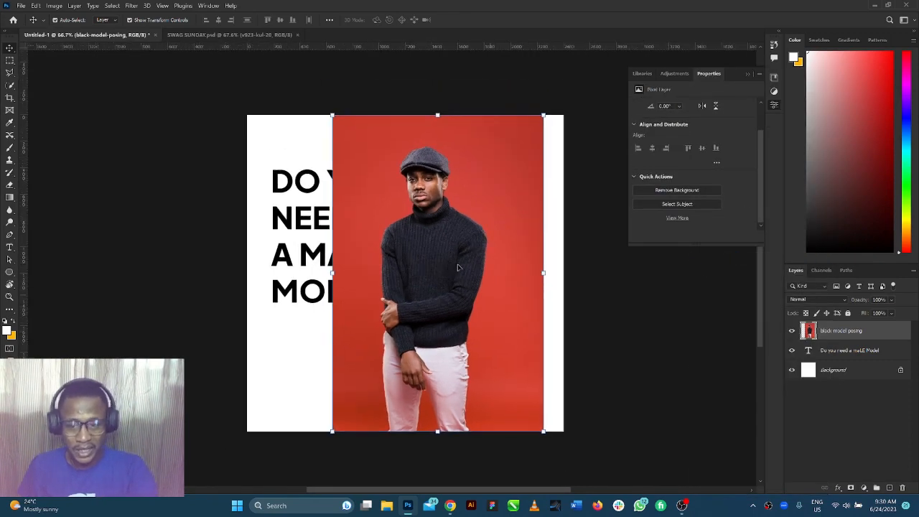
right_click(856, 333)
click(672, 361)
key(ctrl+z)
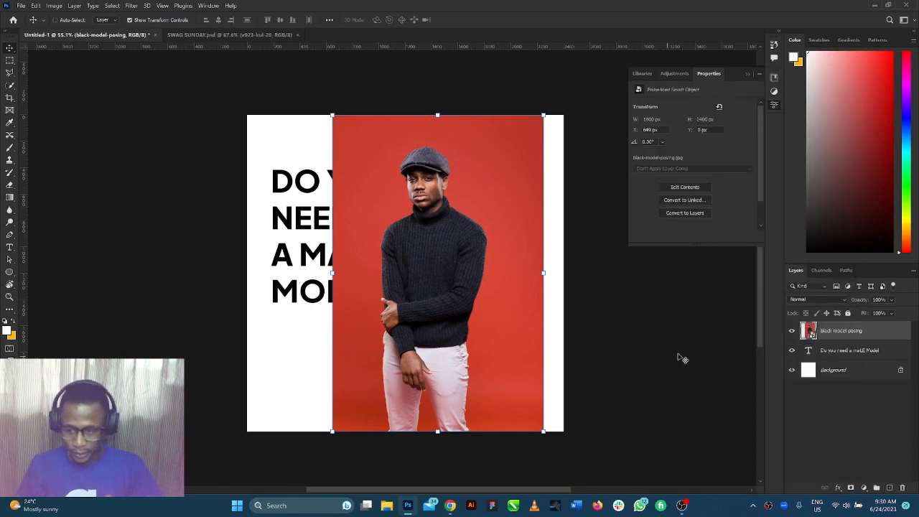
Rasterize the black-model-posing smart object into a regular pixel layer
right_click(826, 331)
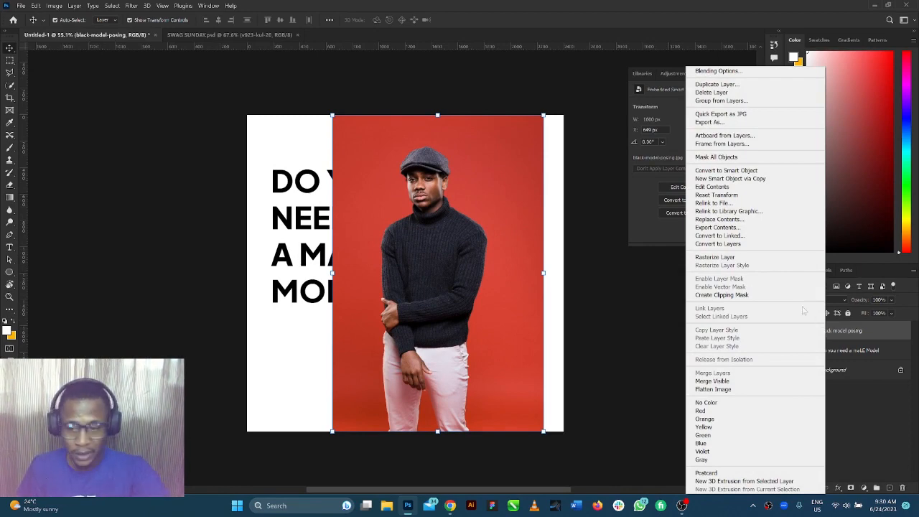
click(722, 259)
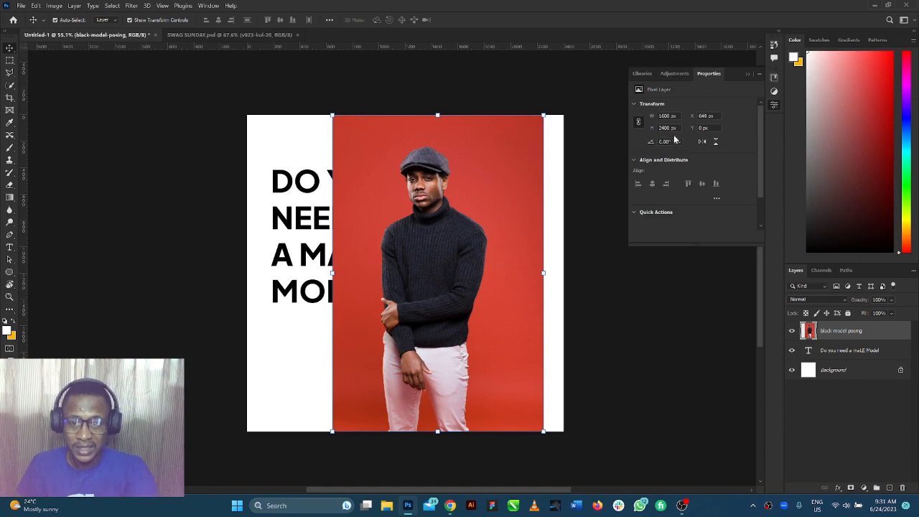
scroll(683, 139, down, 1)
scroll(684, 138, up, 1)
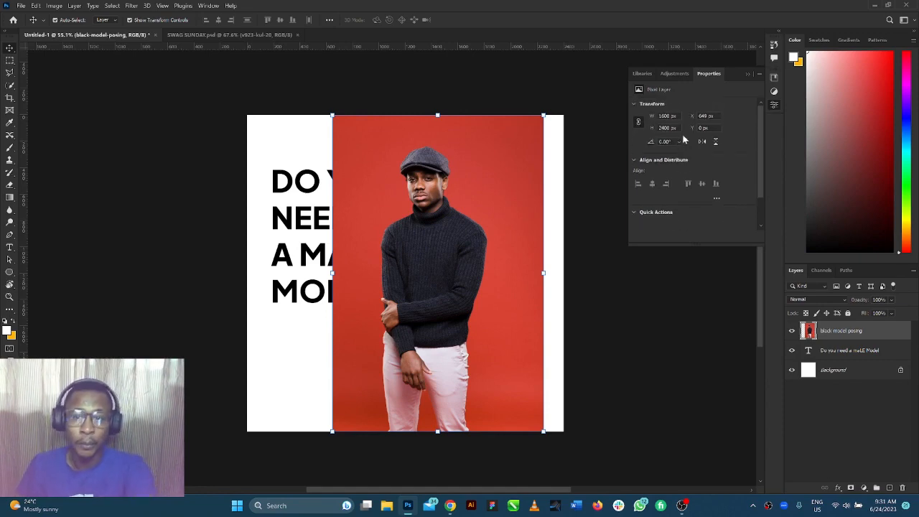
Remove the background from the black-model-posing photo layer and check the resulting cutout on the canvas
scroll(684, 138, down, 2)
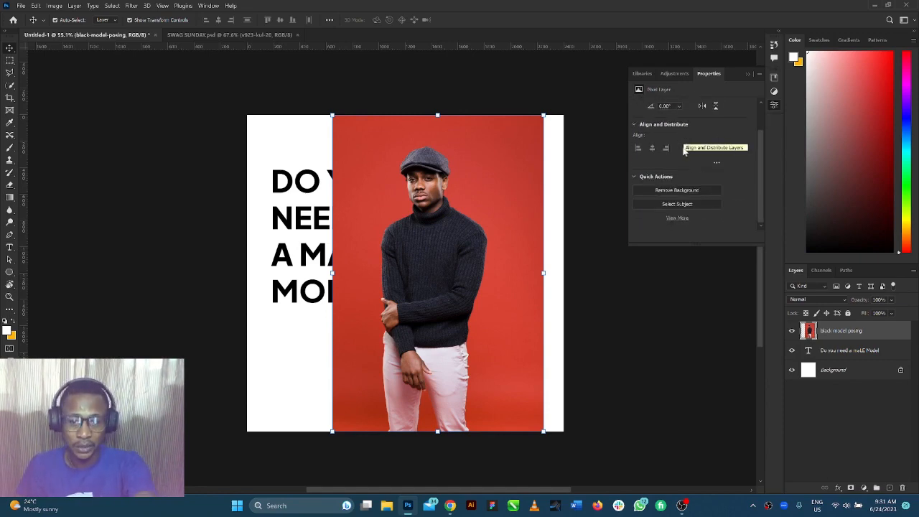
click(680, 191)
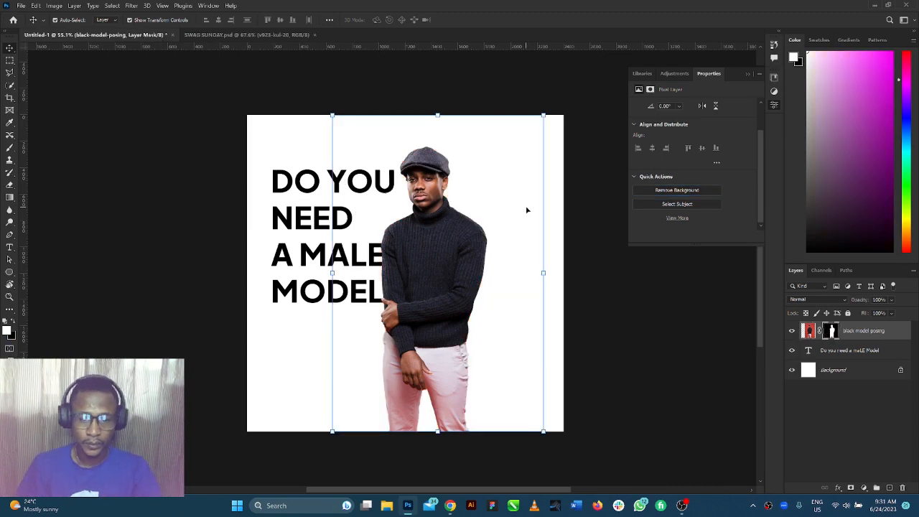
scroll(446, 272, up, 4)
scroll(429, 155, up, 3)
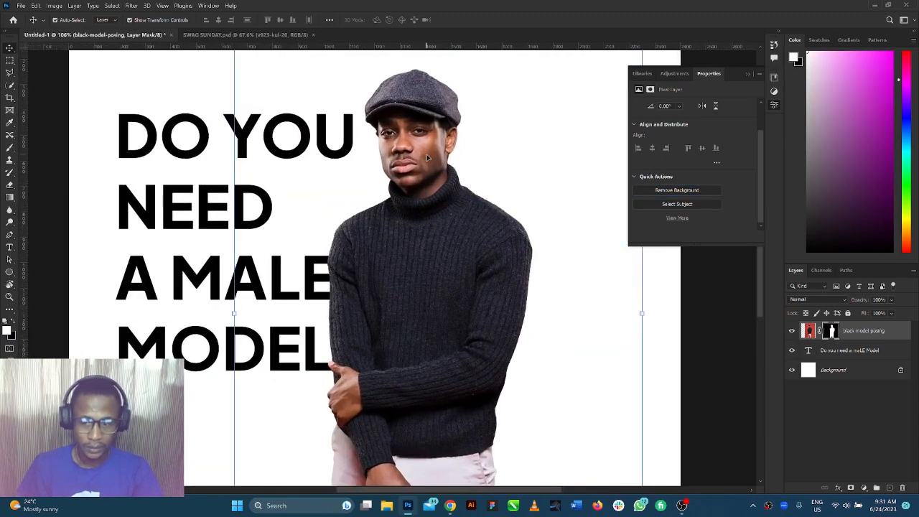
scroll(427, 156, down, 2)
scroll(428, 156, down, 2)
scroll(429, 162, up, 1)
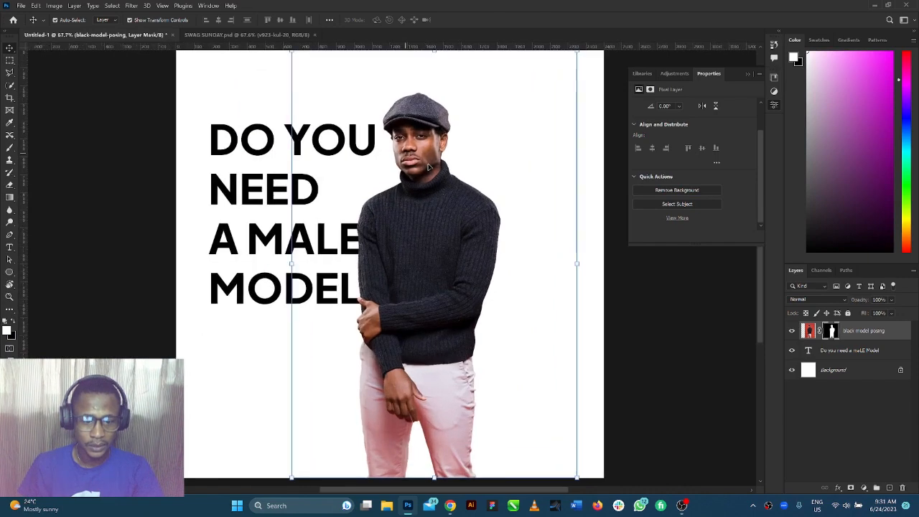
Move the model cutout right and slightly down so it stands clear of the headline text
scroll(429, 167, down, 1)
drag(428, 172, 466, 225)
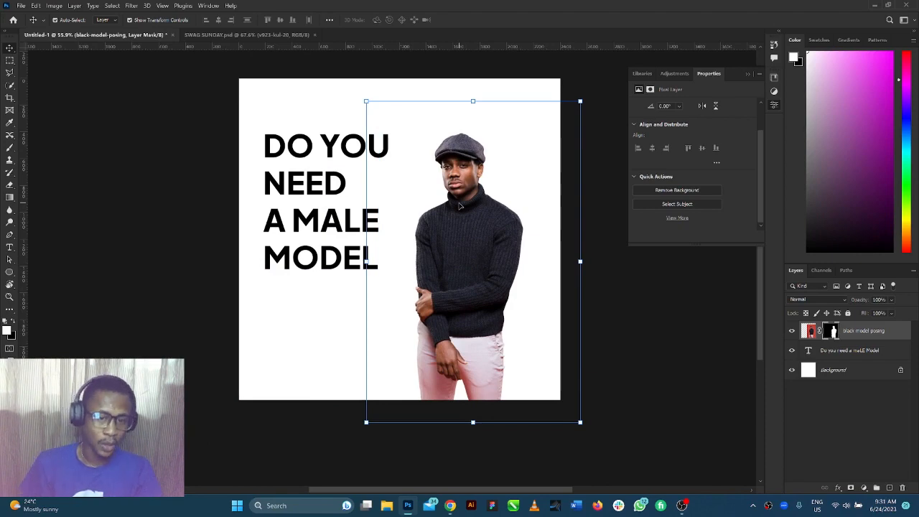
scroll(460, 208, down, 2)
scroll(459, 230, up, 1)
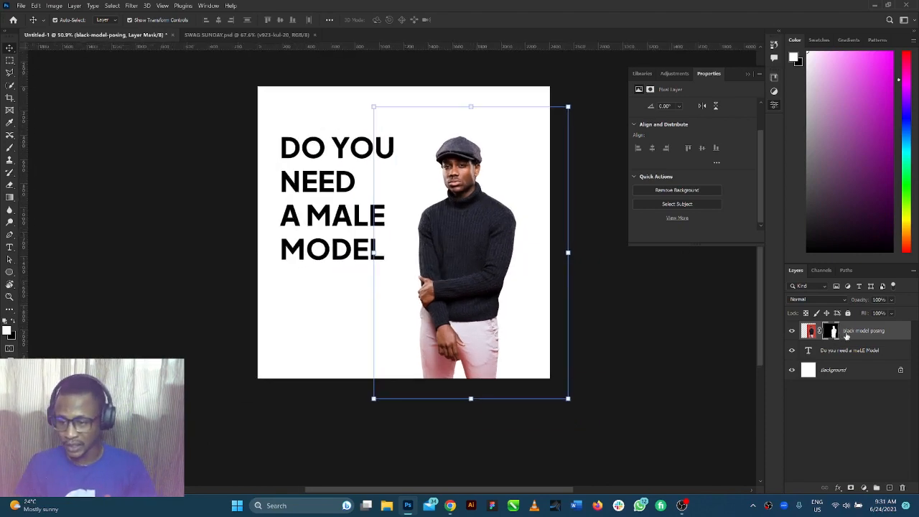
Duplicate the black-model-posing layer and delete the copy
key(ctrl+j)
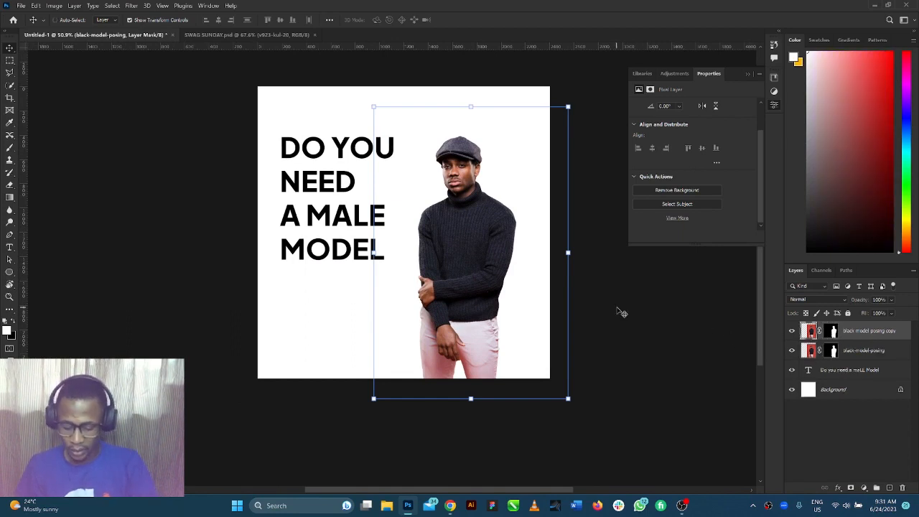
key(Delete)
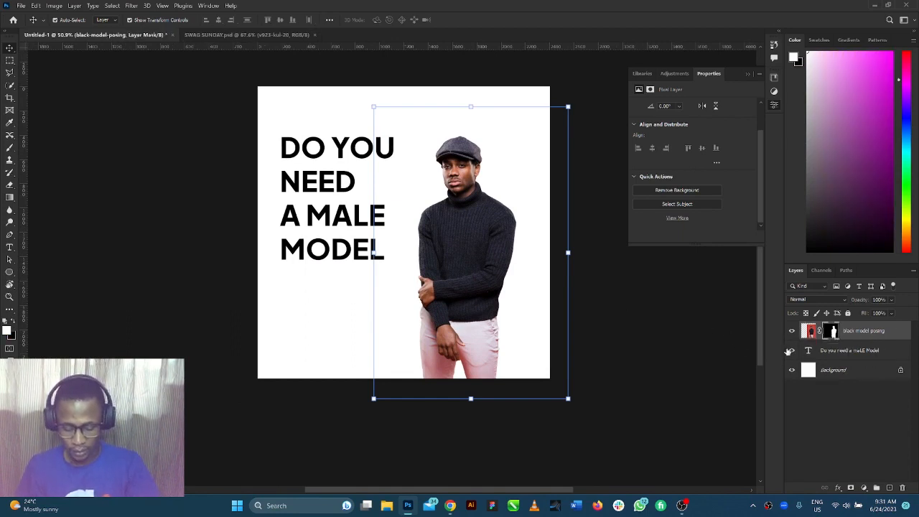
Enlarge the model cutout proportionally to 150.89% and reposition it beside the headline, with the cap near the canvas's upper edge
drag(446, 230, 449, 264)
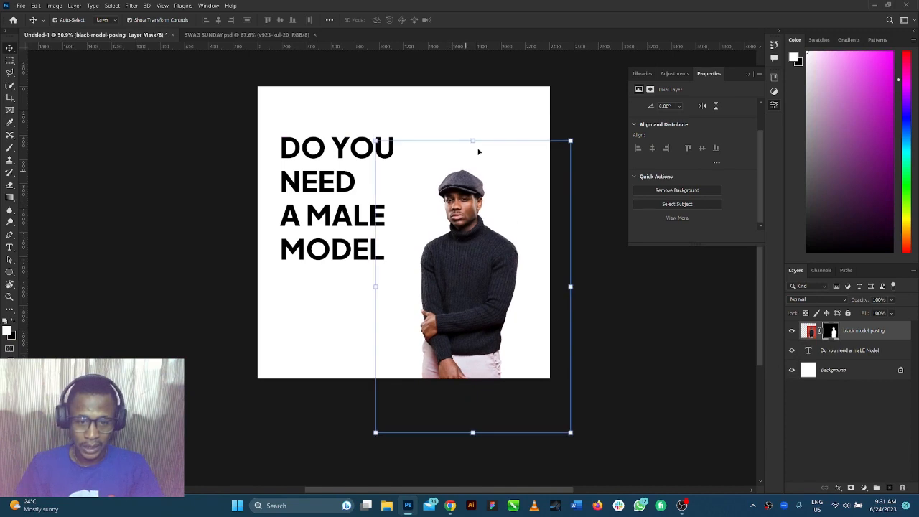
drag(473, 131, 473, 64)
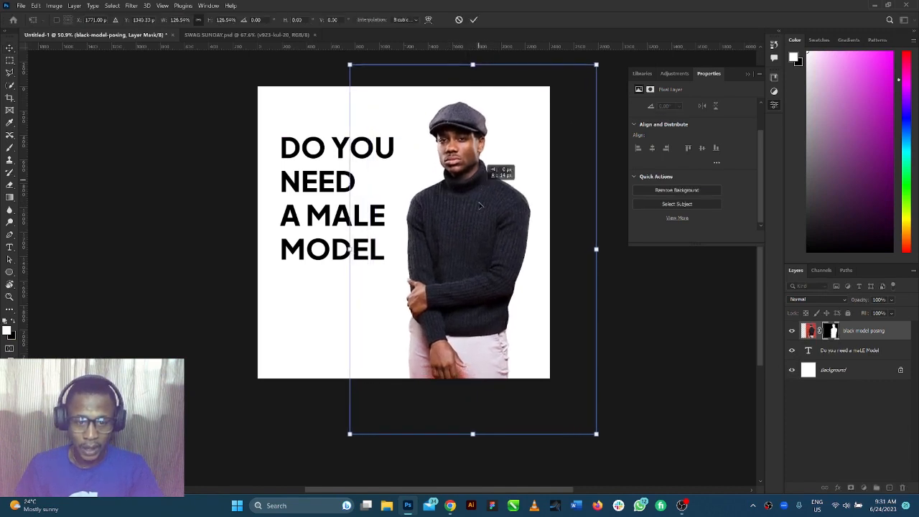
drag(501, 168, 489, 228)
drag(479, 127, 478, 56)
drag(455, 107, 446, 128)
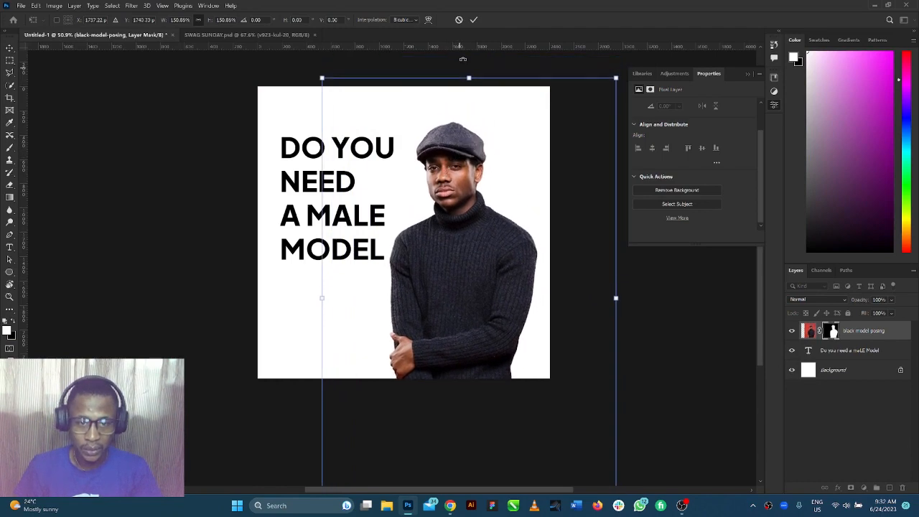
click(475, 20)
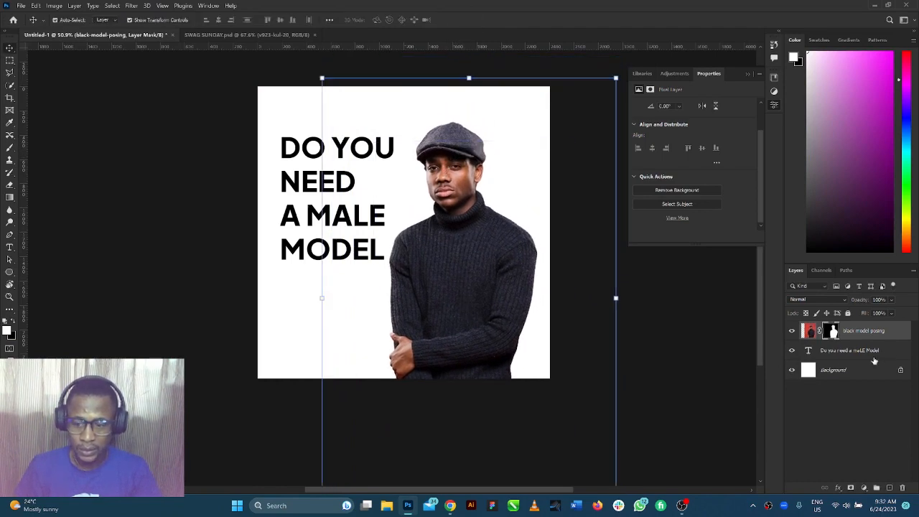
Target the model layer's image instead of its mask, scale it to 106.65%, inspect the edges, and reposition it to about X 1750, Y 1640 px
click(810, 332)
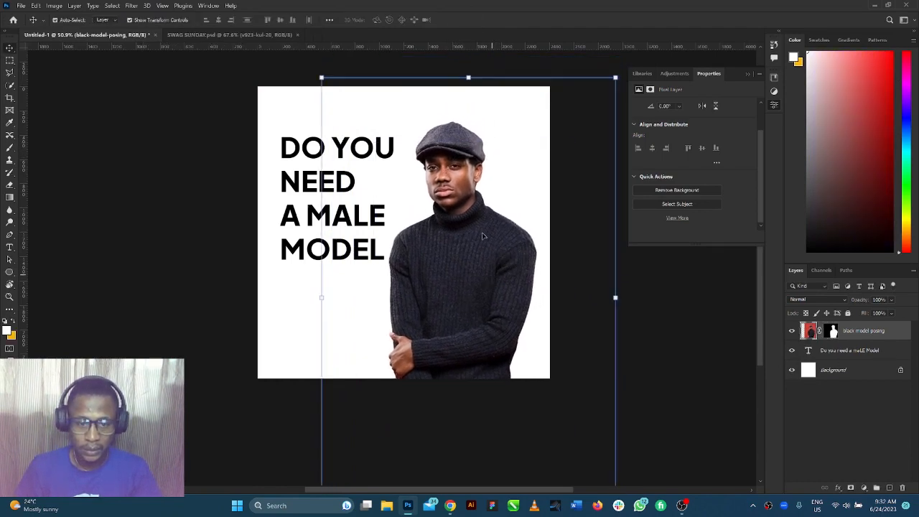
drag(467, 75, 464, 47)
drag(469, 161, 472, 190)
scroll(471, 191, up, 6)
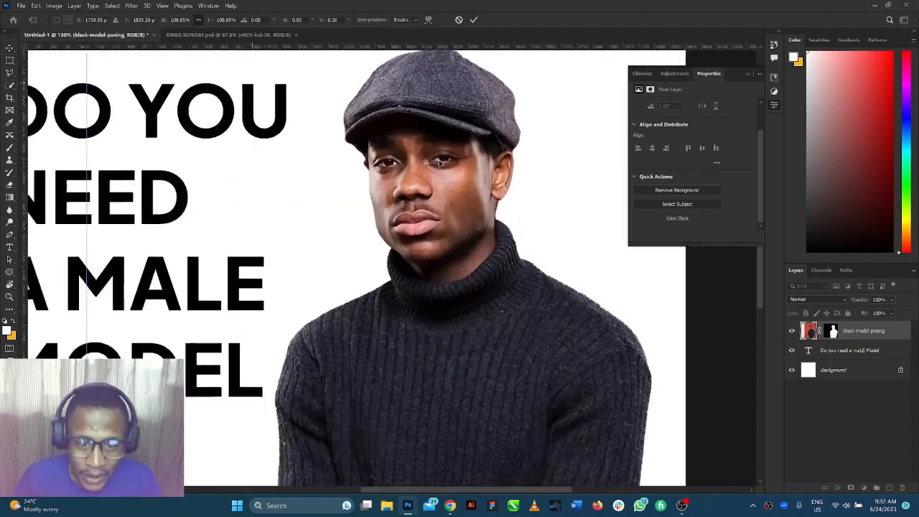
scroll(440, 164, down, 2)
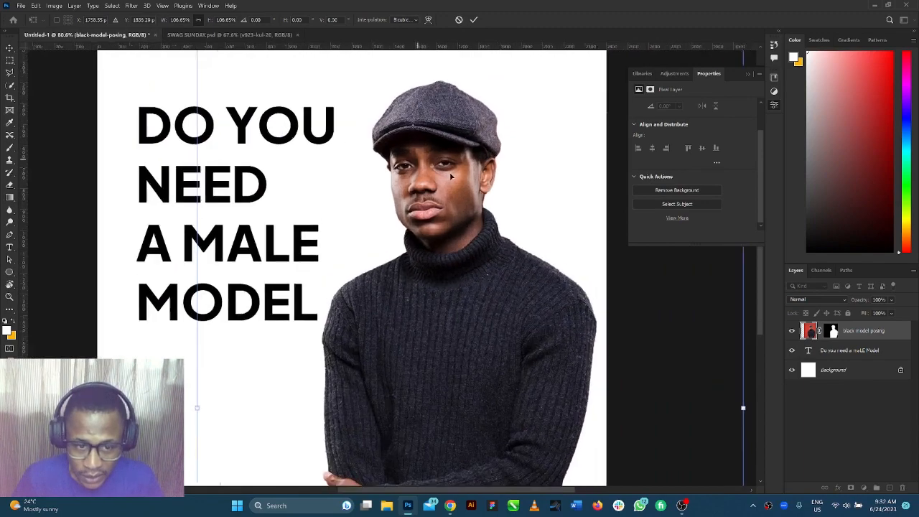
scroll(520, 218, up, 3)
scroll(520, 219, up, 3)
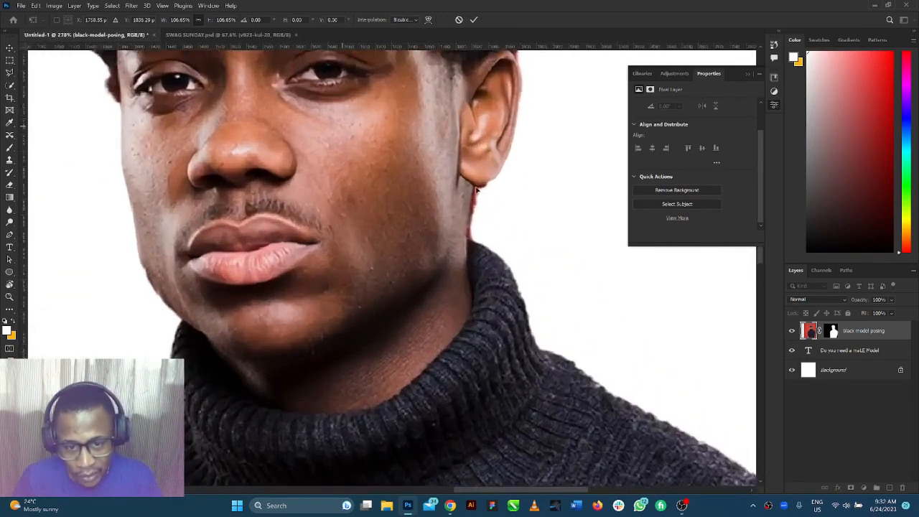
scroll(476, 188, down, 2)
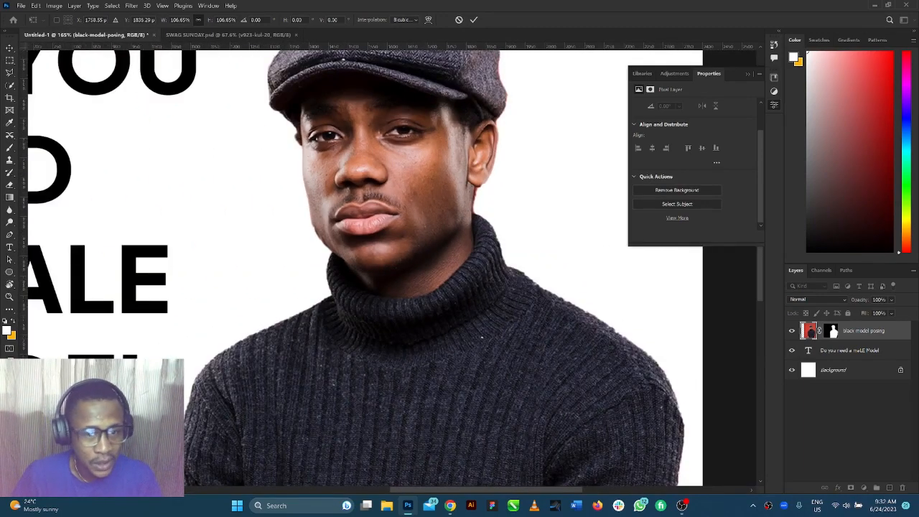
scroll(498, 190, down, 5)
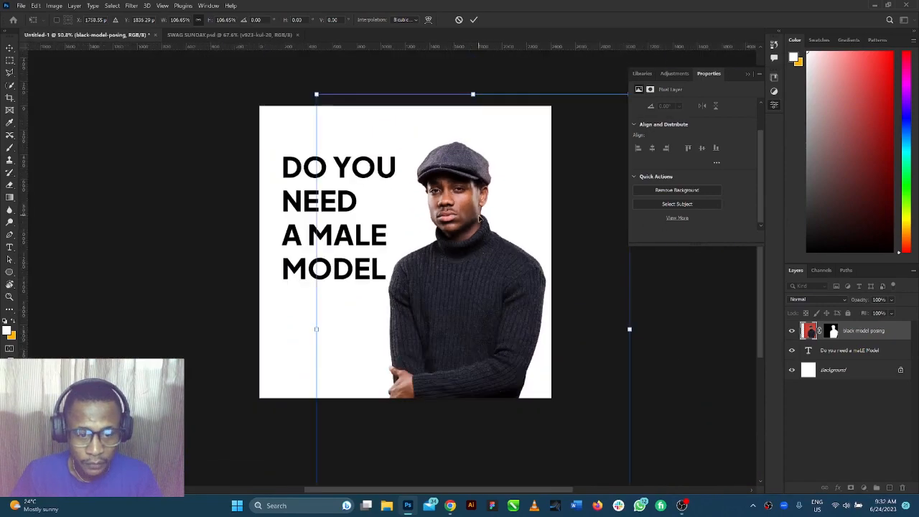
scroll(464, 270, up, 1)
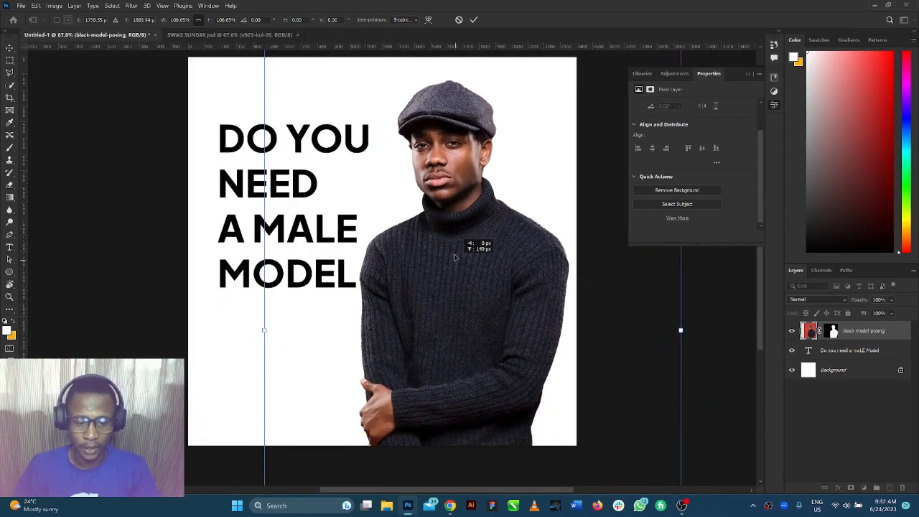
scroll(454, 257, down, 1)
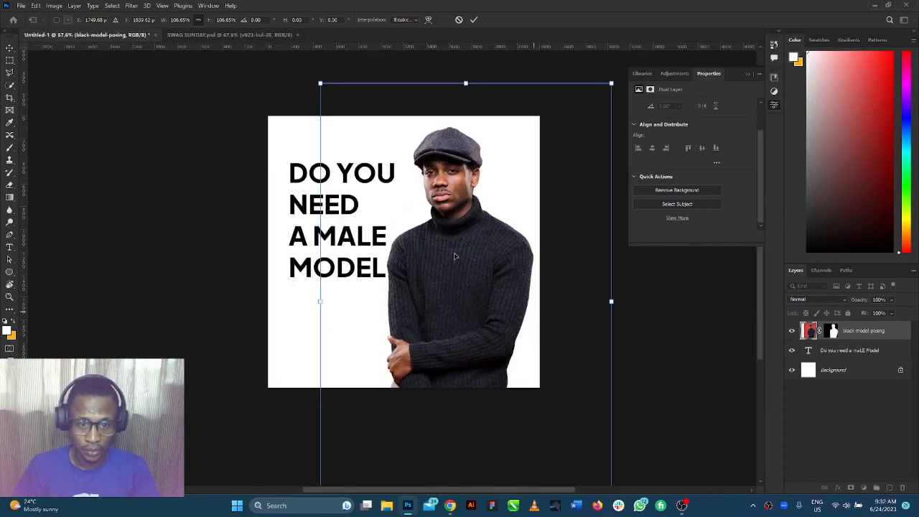
click(473, 20)
drag(463, 238, 450, 265)
drag(463, 93, 469, 112)
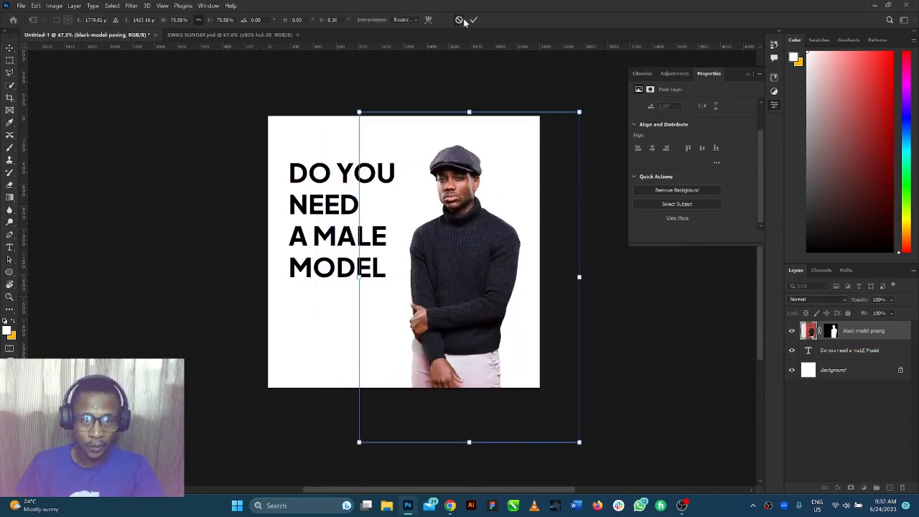
click(462, 20)
Shrink the model cutout proportionally and move it clear of the headline, with the trousers running off the canvas's lower edge
drag(467, 308, 464, 275)
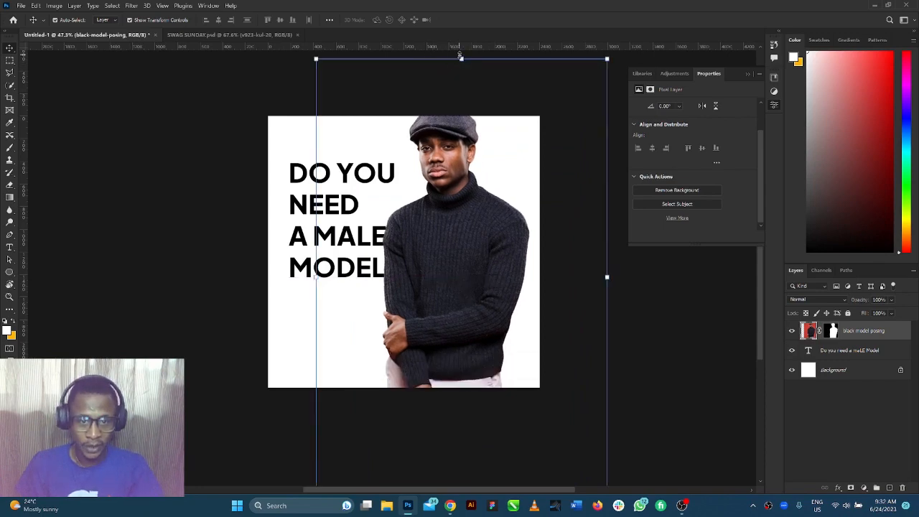
drag(460, 55, 462, 232)
drag(457, 299, 453, 198)
click(474, 20)
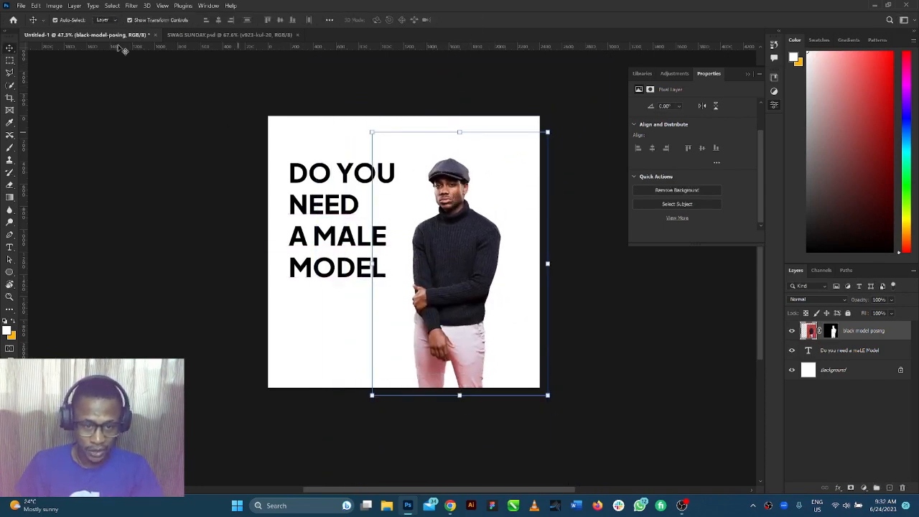
Browse the Downloads folder for an image to place as embedded and select IMG_0437.jpg
click(21, 5)
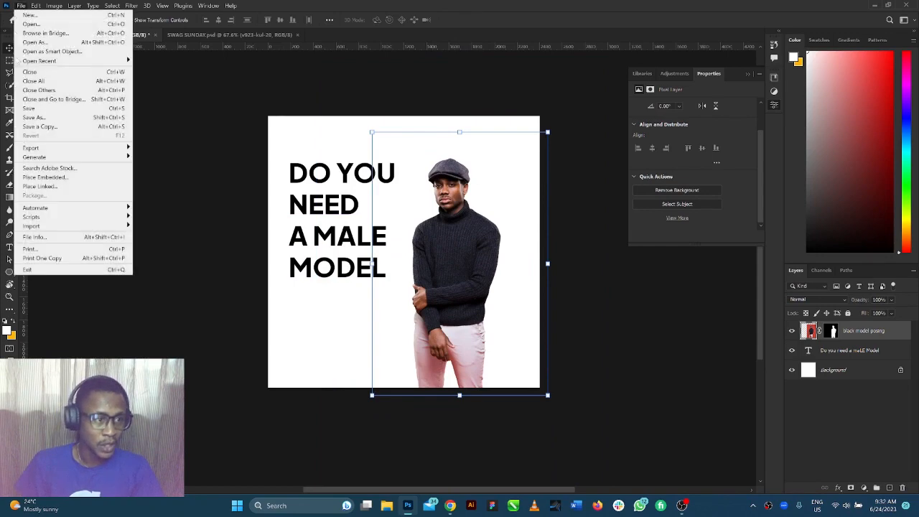
click(44, 177)
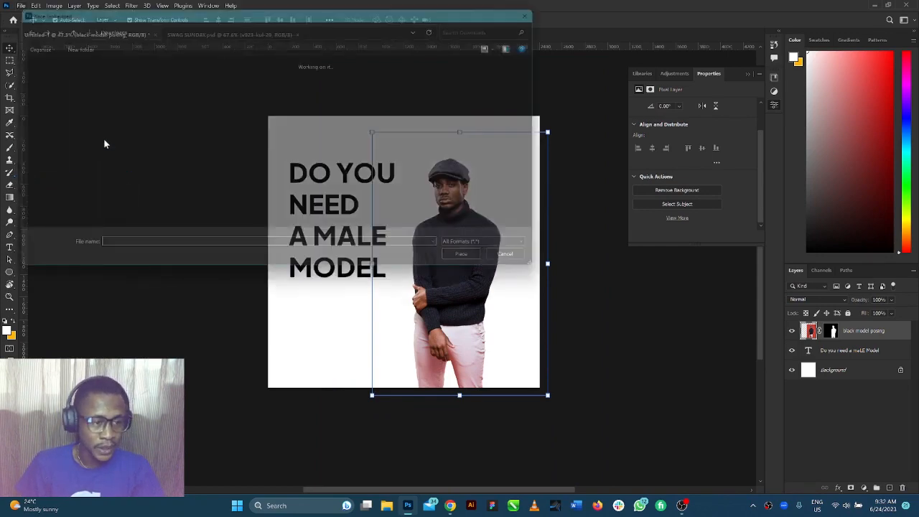
scroll(370, 155, down, 2)
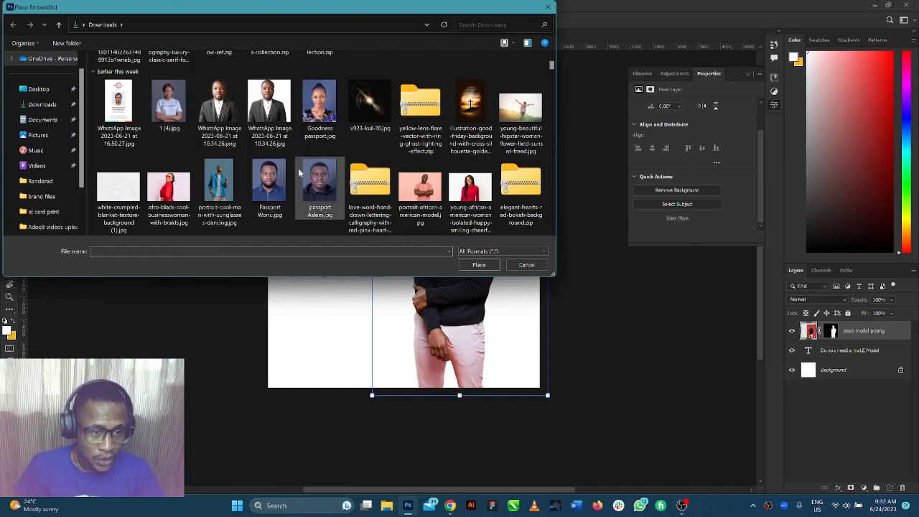
scroll(300, 172, down, 1)
scroll(300, 172, down, 10)
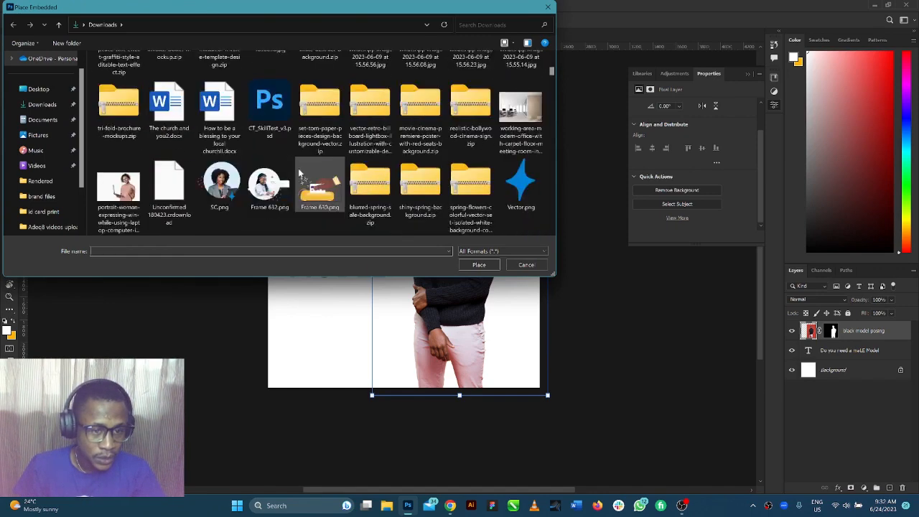
scroll(300, 173, down, 2)
scroll(299, 172, down, 8)
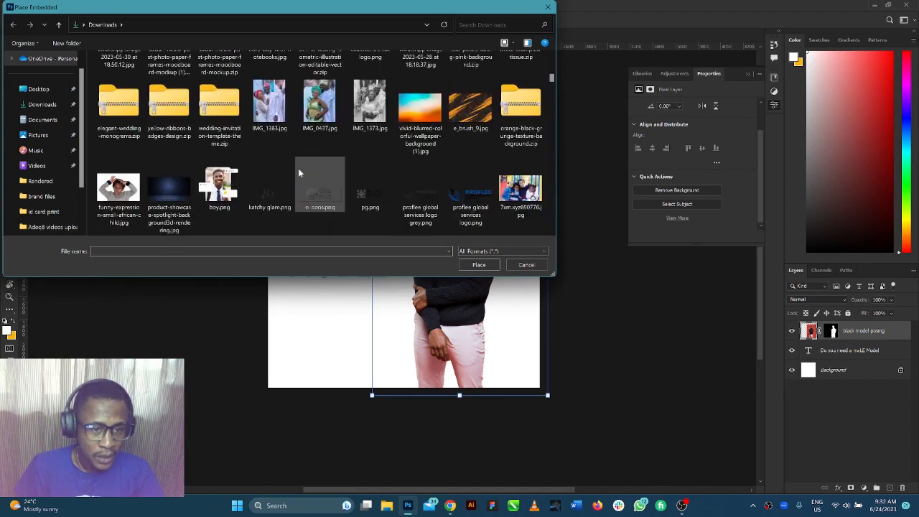
scroll(292, 147, down, 1)
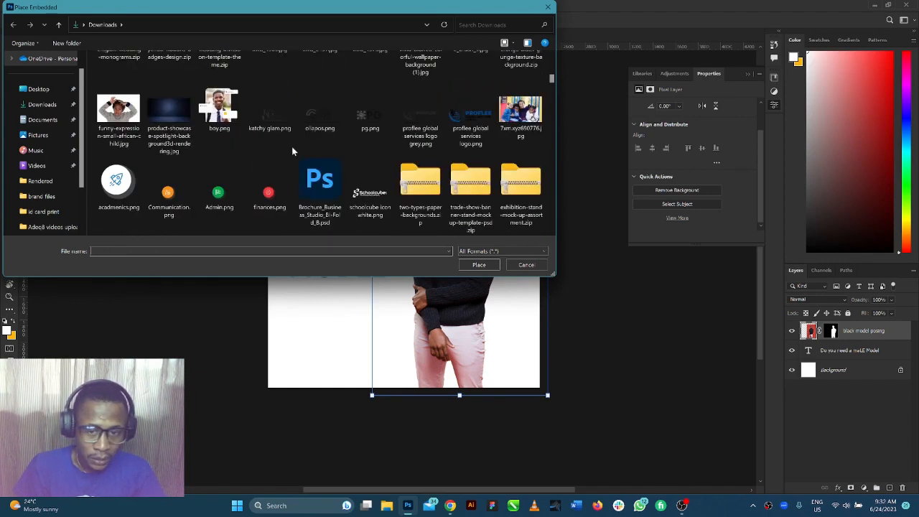
scroll(291, 146, up, 2)
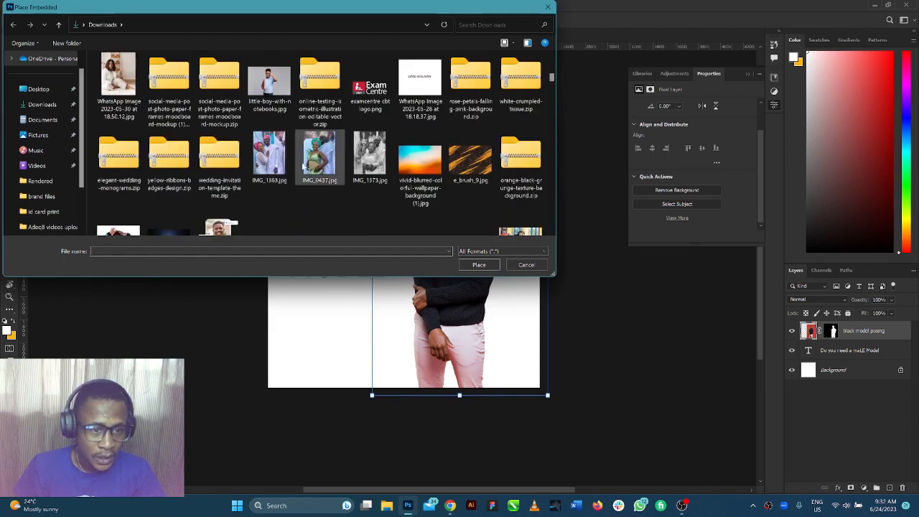
click(314, 160)
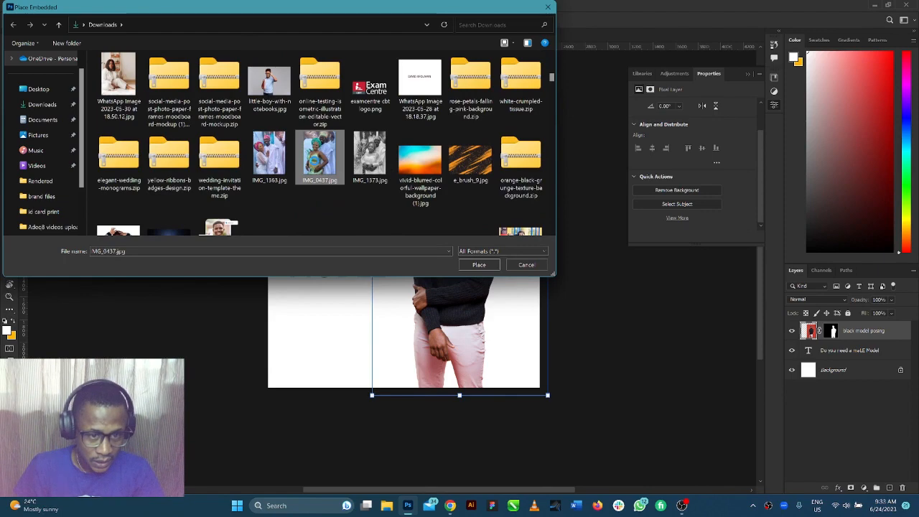
View the file properties of IMG_0437.jpg and place it on the canvas as an embedded image
right_click(316, 165)
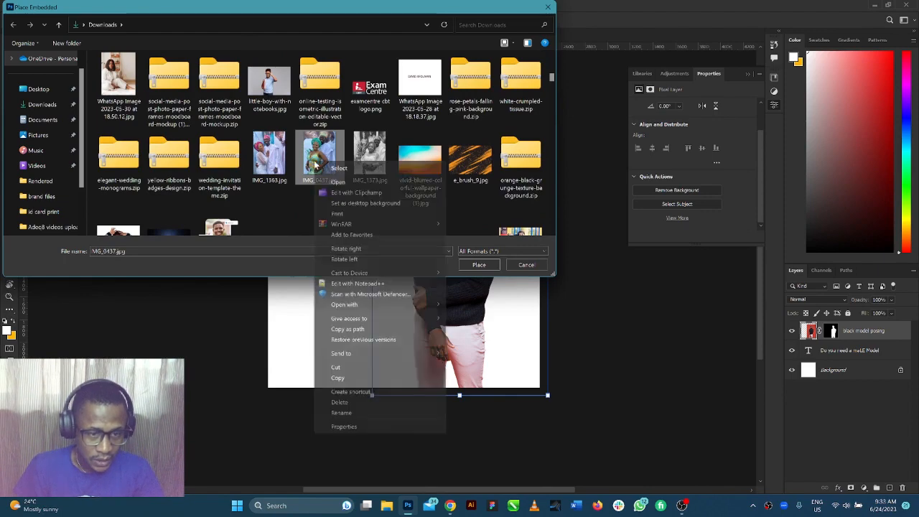
click(354, 428)
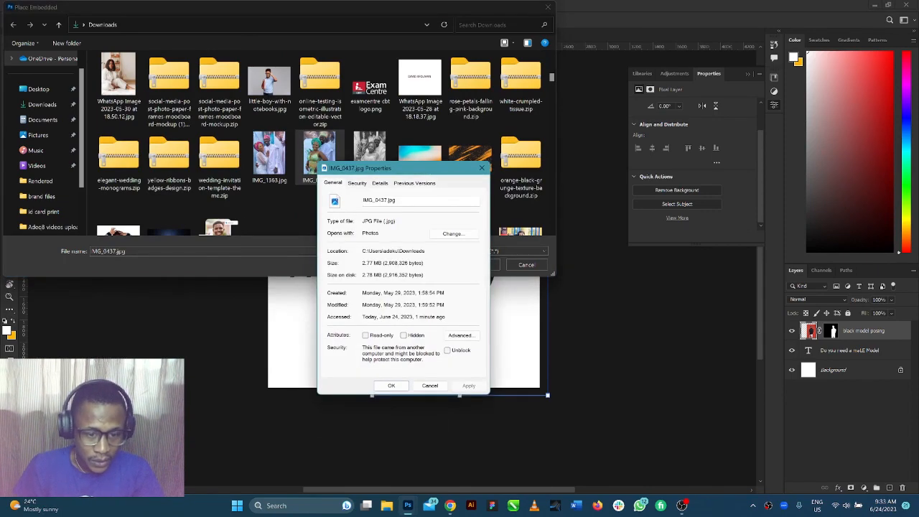
click(431, 386)
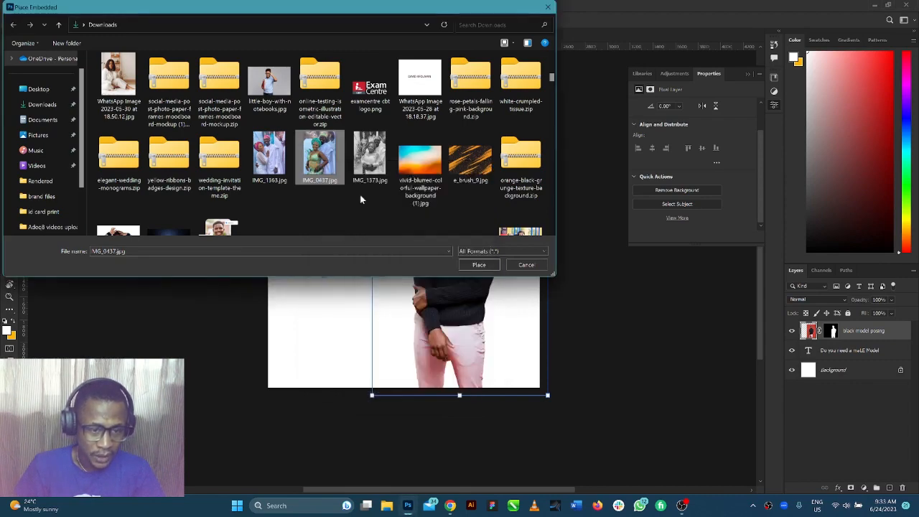
click(477, 264)
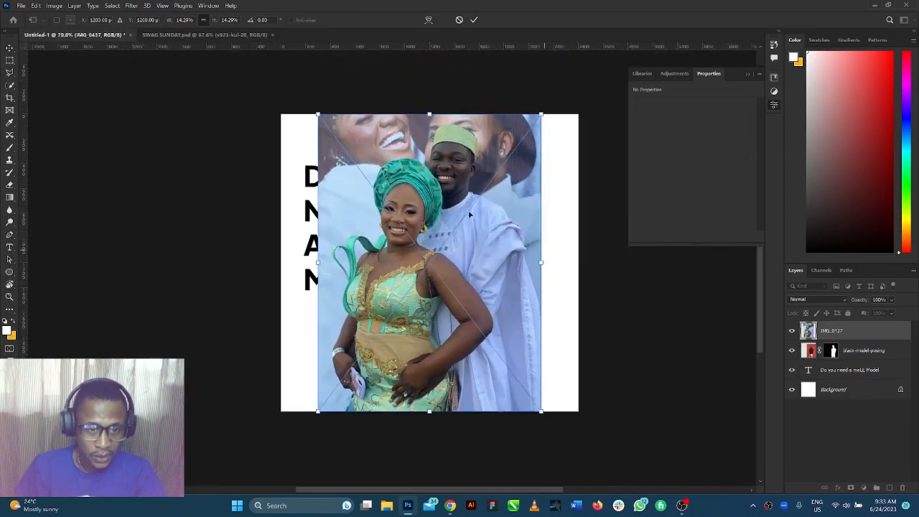
Confirm the placement of IMG_0437, rasterize its layer and remove the background behind the couple
scroll(469, 214, down, 1)
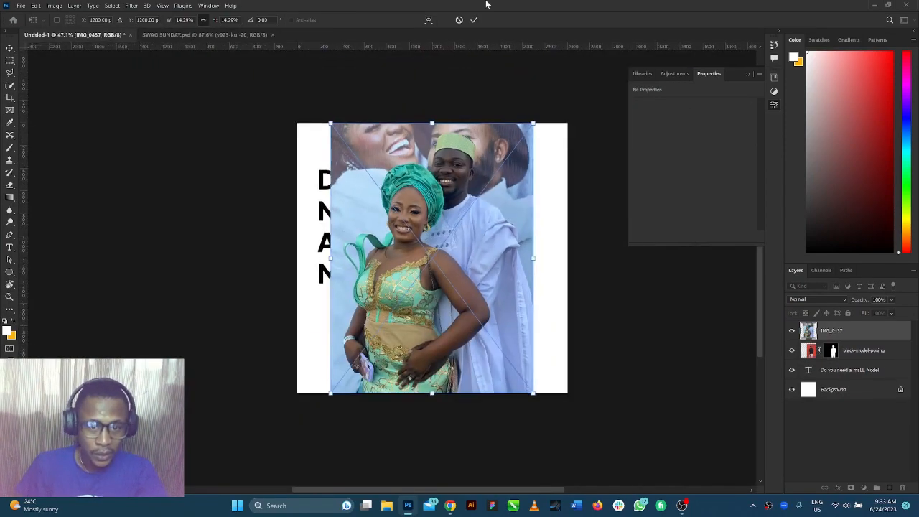
click(475, 19)
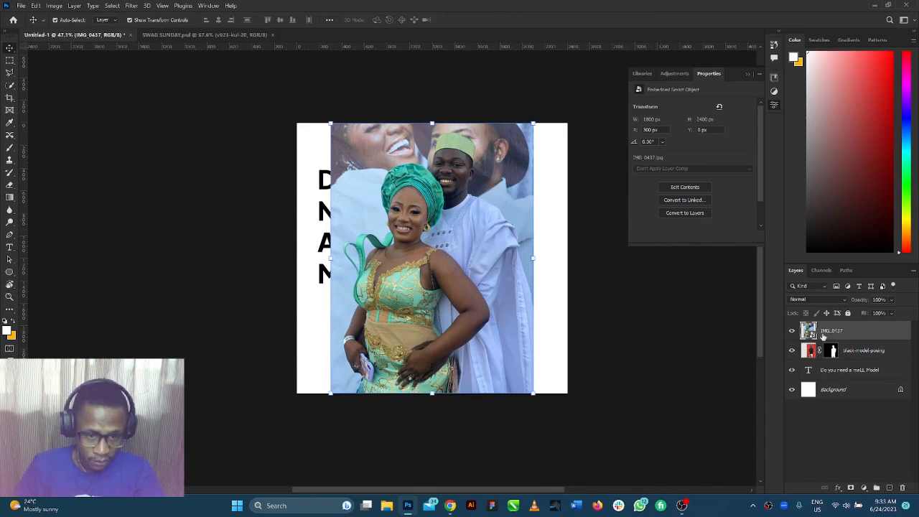
right_click(824, 336)
click(705, 260)
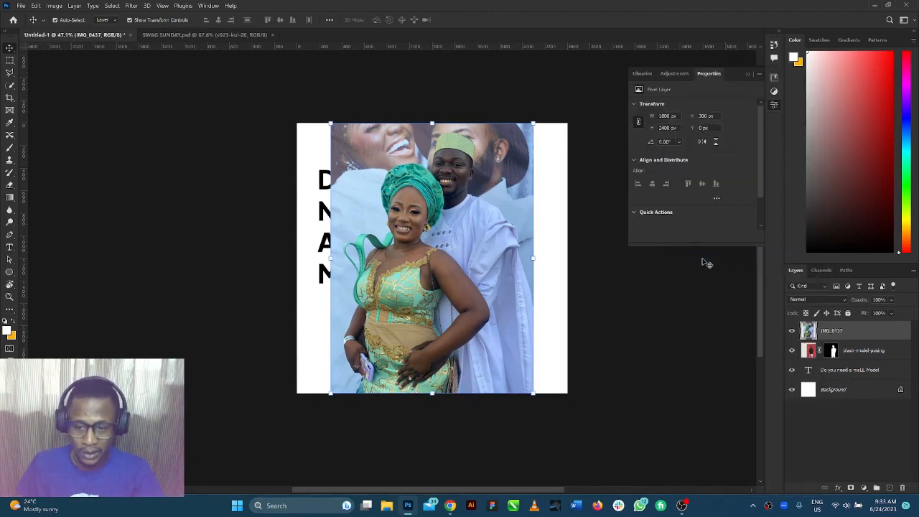
scroll(758, 185, down, 1)
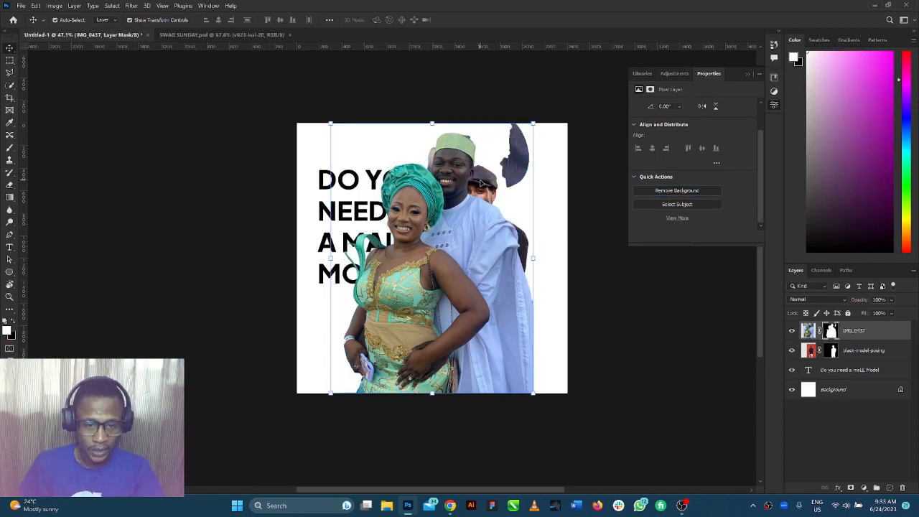
Move the couple cutout slightly down on the canvas and check its edges for leftover background
scroll(481, 183, up, 2)
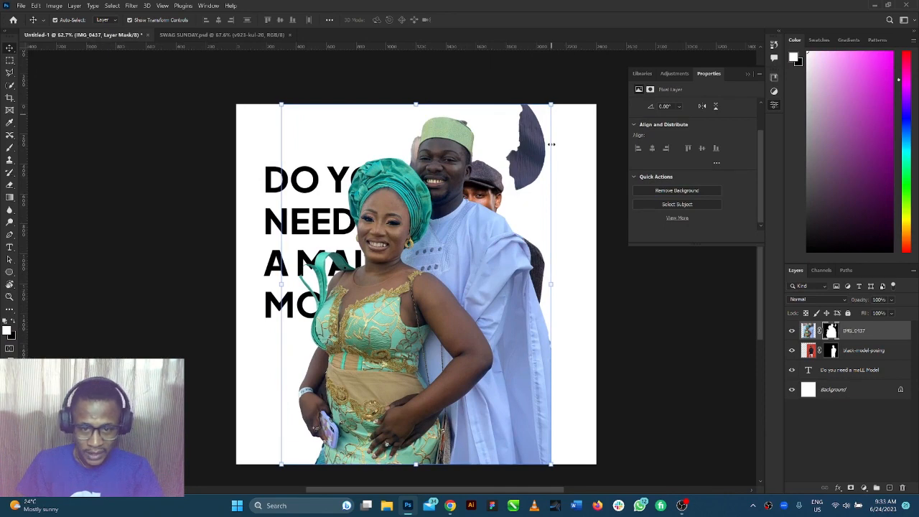
drag(447, 156, 442, 190)
scroll(436, 179, up, 2)
scroll(435, 180, down, 2)
scroll(444, 153, up, 3)
scroll(446, 160, down, 5)
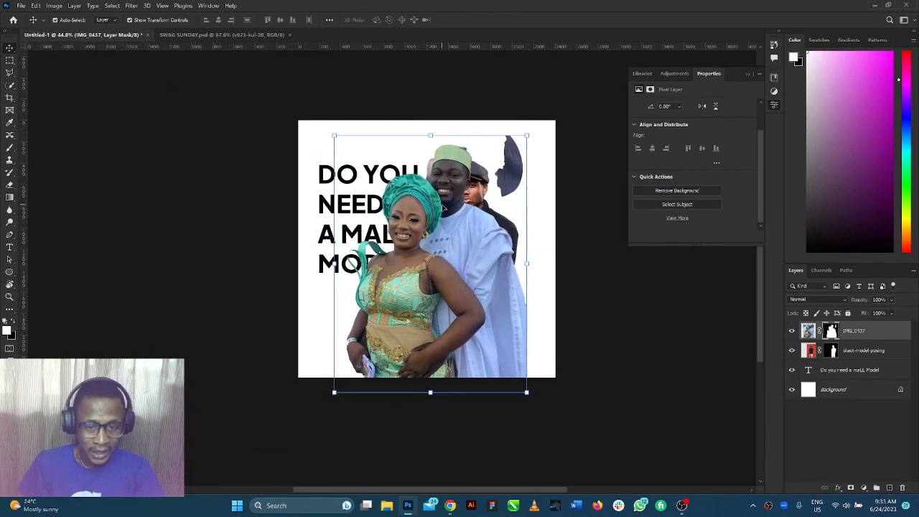
scroll(443, 207, up, 1)
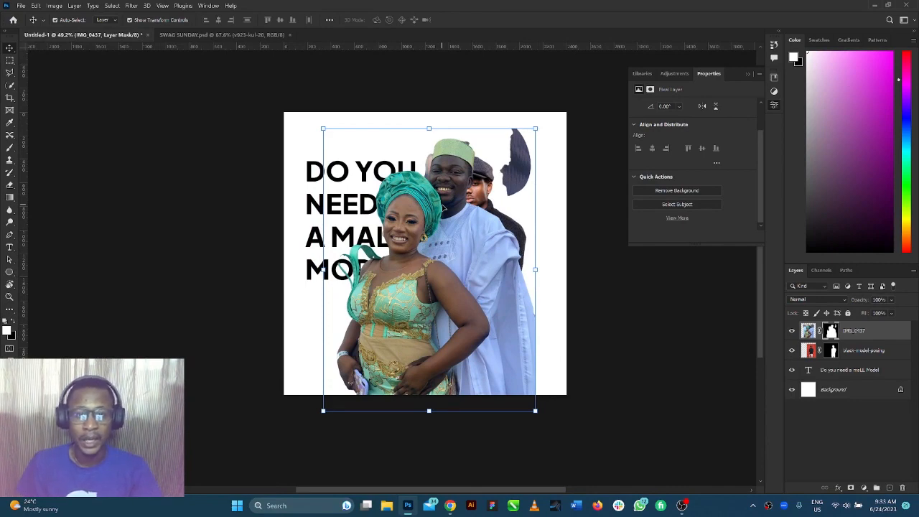
Move the couple cutout partly off the canvas's left edge and shift the male model slightly right to separate them
drag(442, 207, 430, 199)
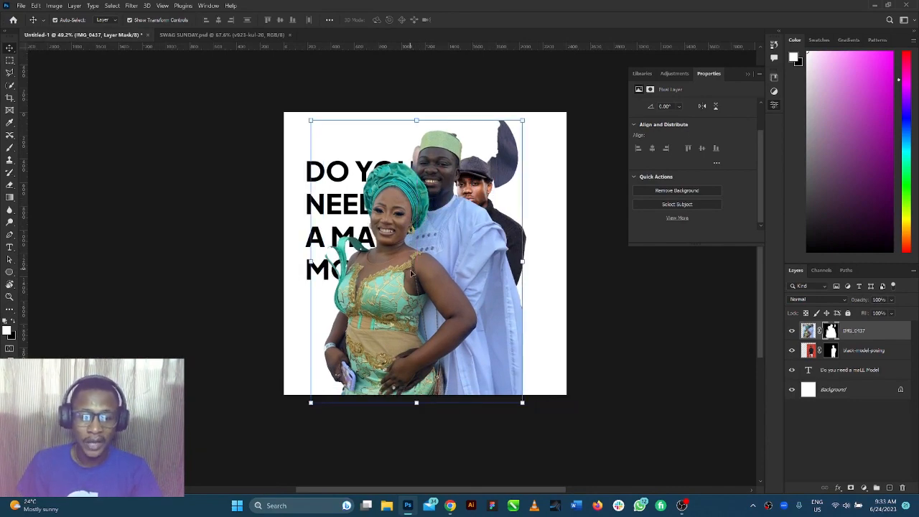
drag(411, 273, 412, 267)
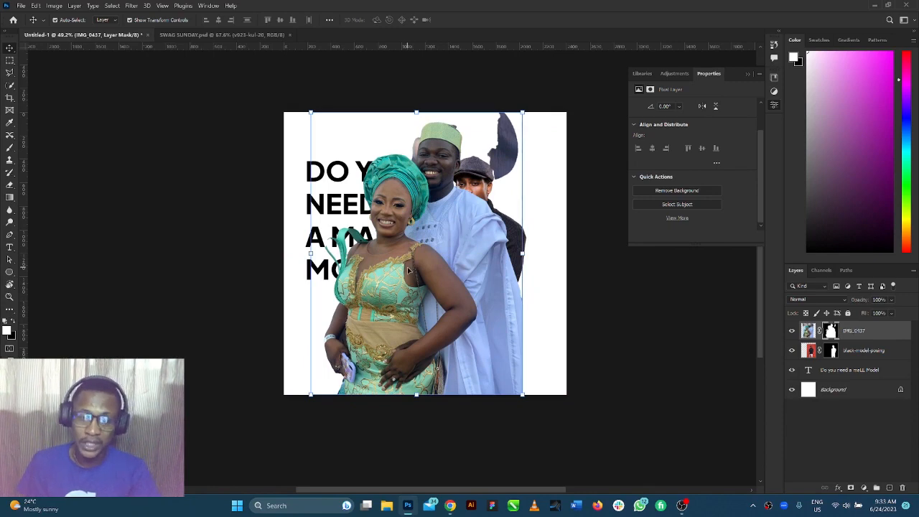
drag(418, 250, 355, 268)
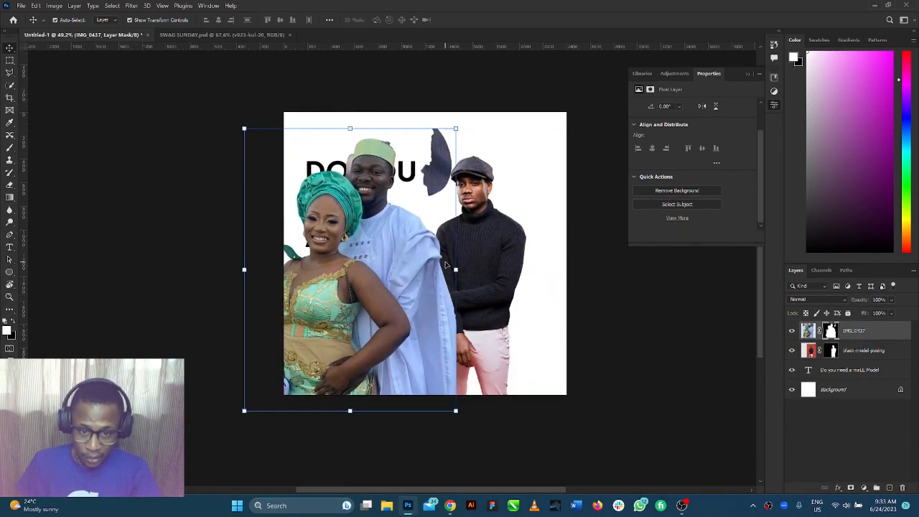
drag(495, 249, 516, 249)
drag(361, 267, 377, 261)
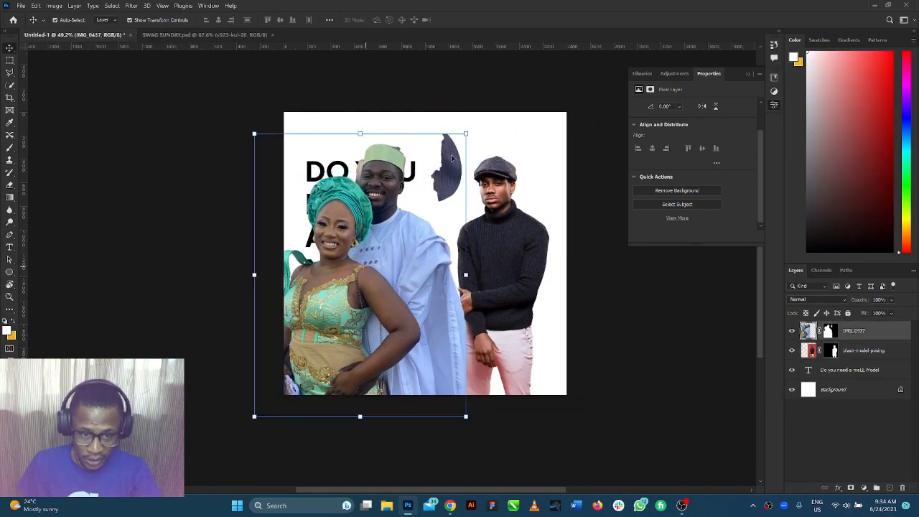
Inspect the background leftovers around the man's cap and move the couple cutout back right, overlapping the model
scroll(371, 175, up, 5)
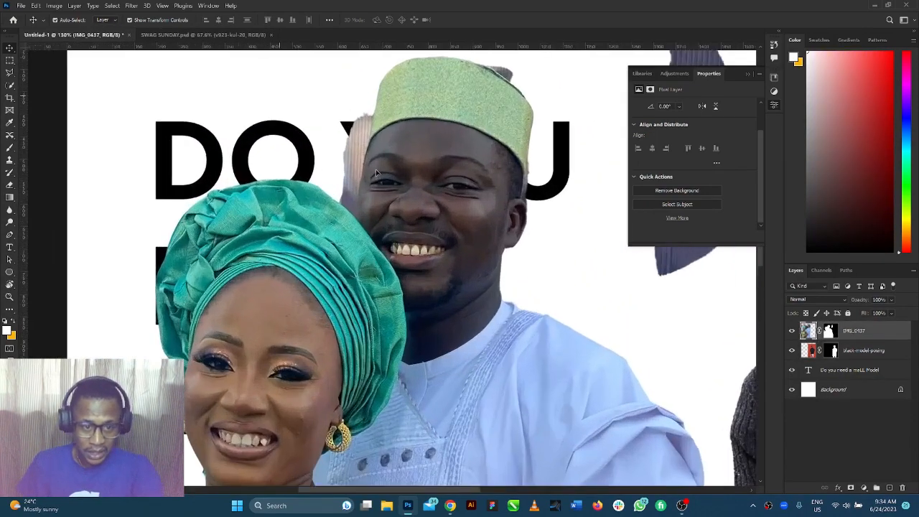
scroll(505, 149, down, 3)
scroll(501, 161, up, 3)
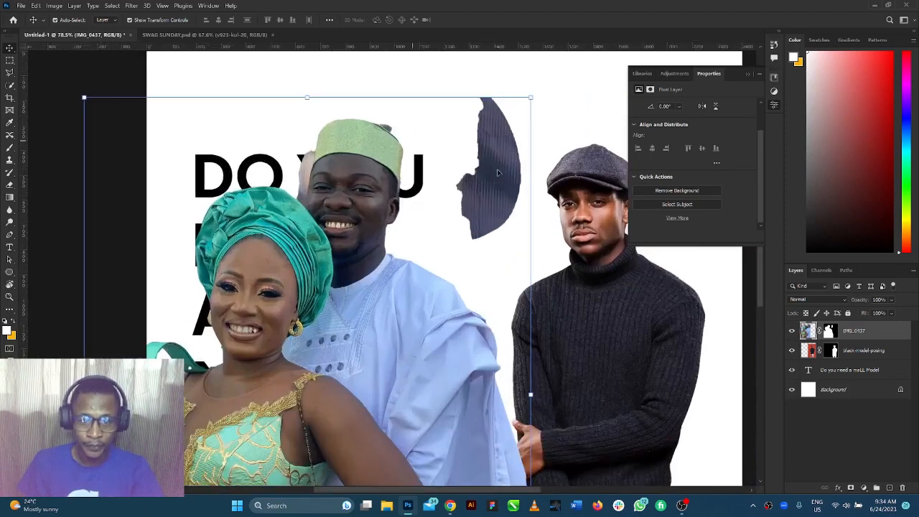
scroll(497, 172, down, 5)
scroll(388, 302, up, 1)
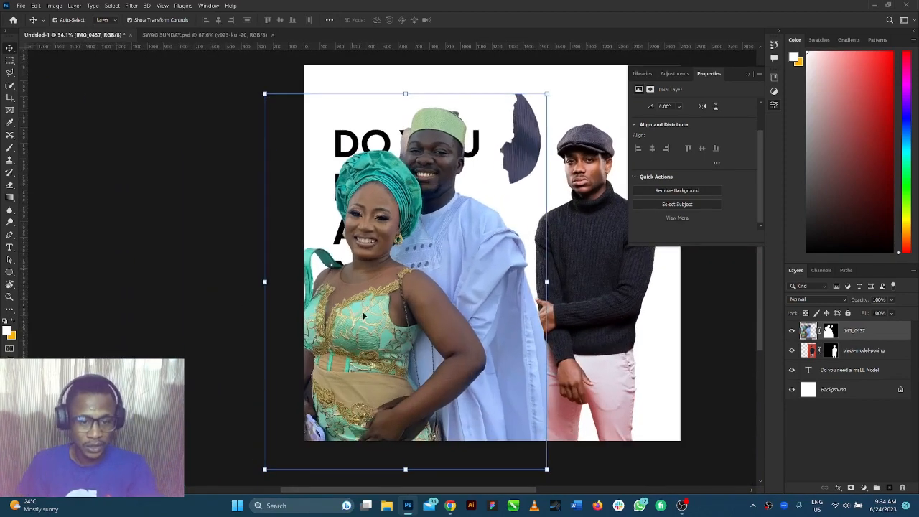
drag(385, 302, 366, 309)
Examine the couple cutout's edges around the woman's green shoulder ribbon and the stray backdrop piece over the model
scroll(348, 298, down, 1)
scroll(359, 305, up, 1)
scroll(366, 309, up, 5)
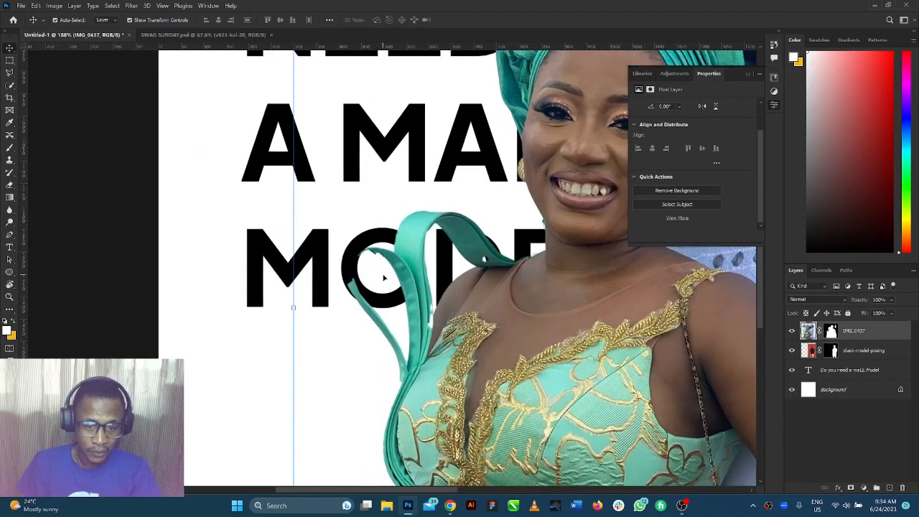
scroll(384, 278, down, 5)
scroll(357, 264, up, 2)
scroll(295, 289, down, 1)
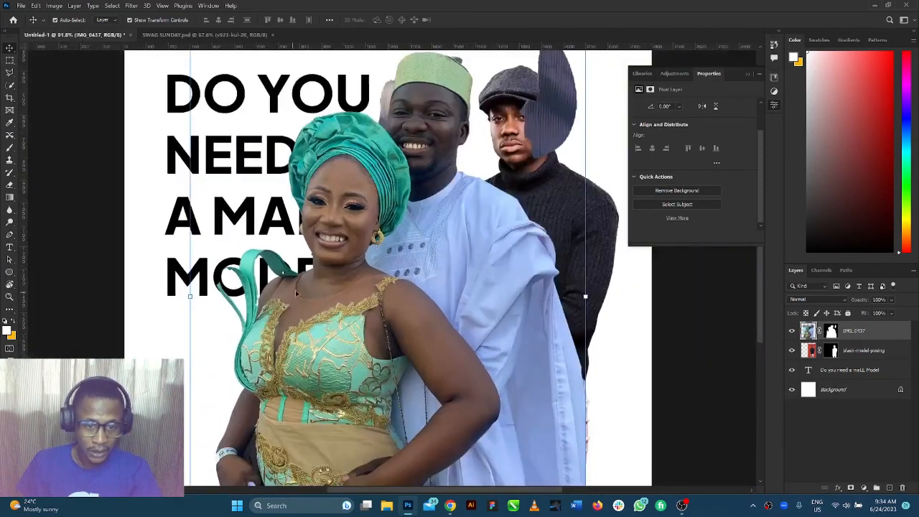
scroll(295, 289, down, 3)
scroll(373, 291, up, 1)
scroll(403, 291, down, 1)
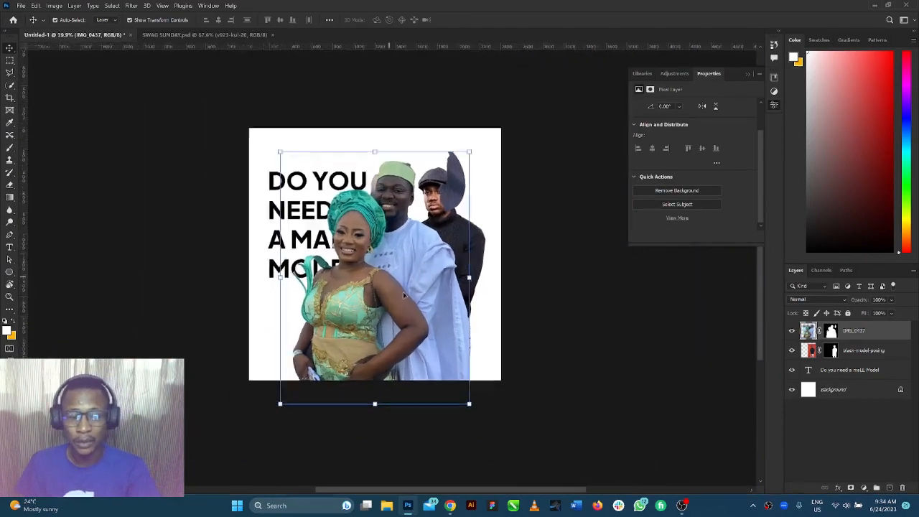
scroll(403, 295, up, 1)
scroll(404, 296, up, 1)
scroll(401, 298, down, 1)
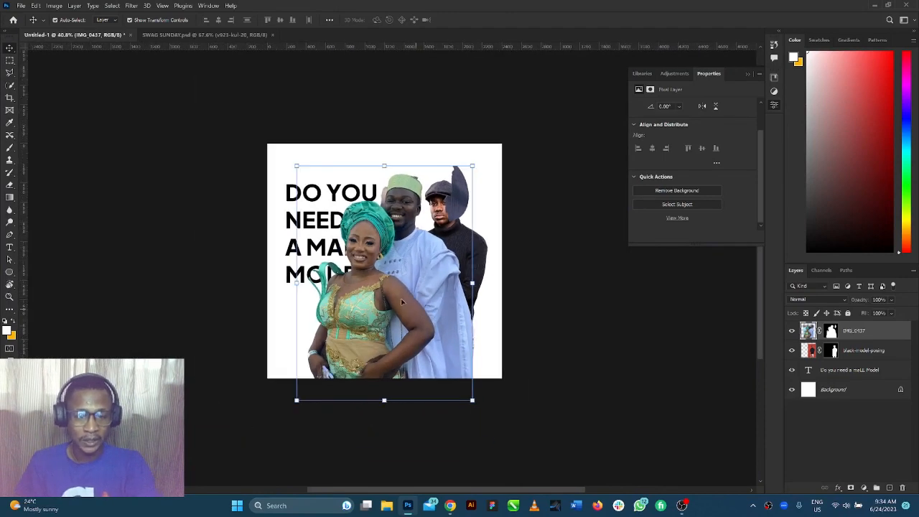
scroll(401, 298, up, 1)
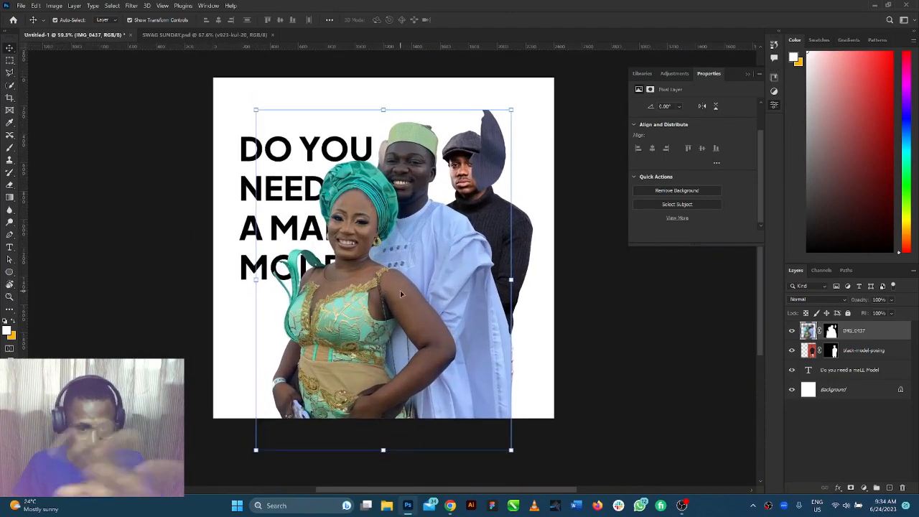
scroll(408, 244, down, 1)
Undo the moves, background removal, rasterizing and placement of the couple photo IMG_0437
key(ctrl+z)
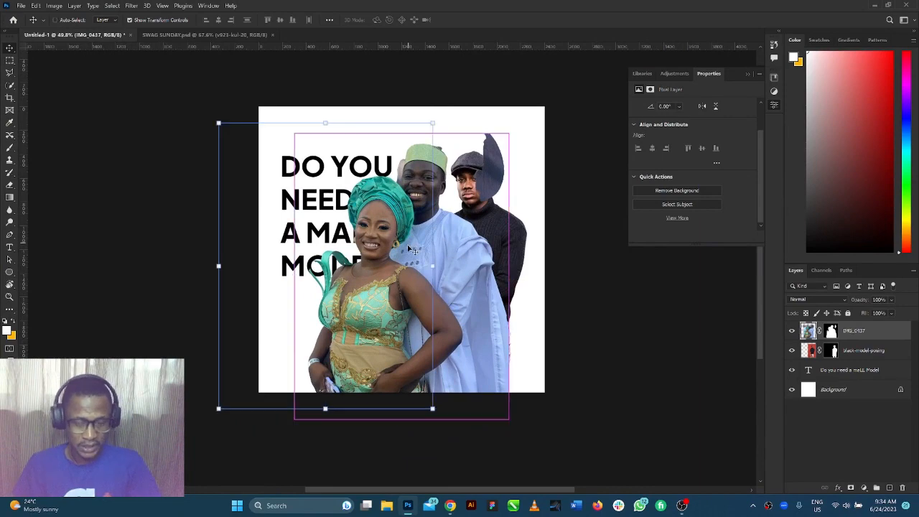
scroll(408, 244, up, 1)
key(ctrl+z)
key(ctrl+z)
key(ctrl+z)
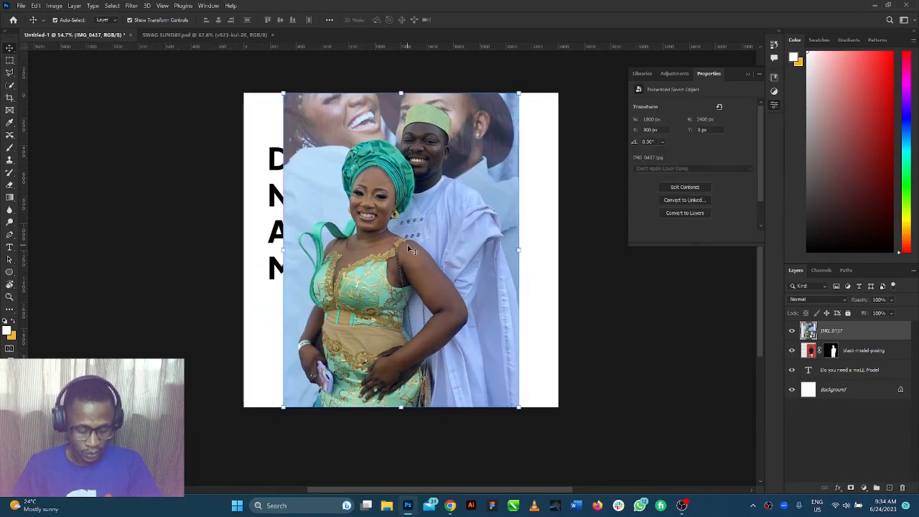
key(ctrl+z)
key(ctrl+z)
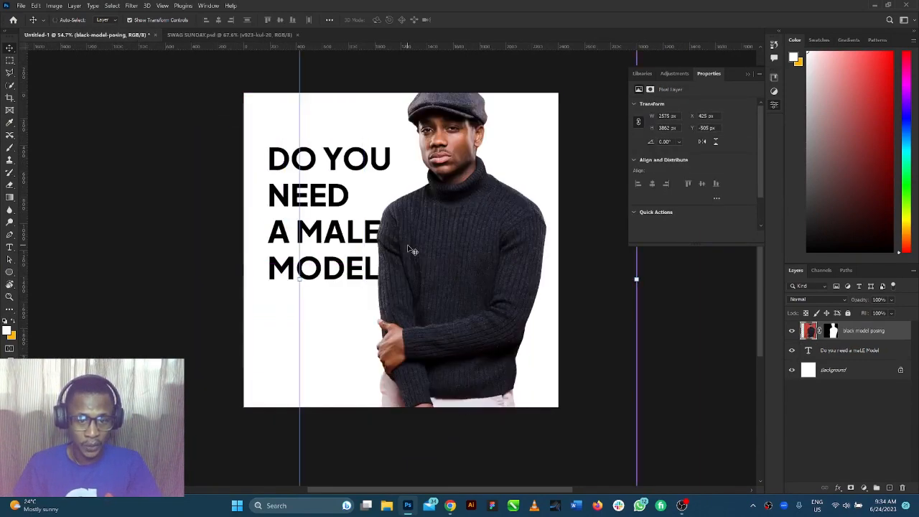
Undo the model layer's scaling, moves and background removal, back to the full photo with its red backdrop
key(ctrl+z)
key(ctrl+z)
key(ctrl+z)
key(ctrl+z)
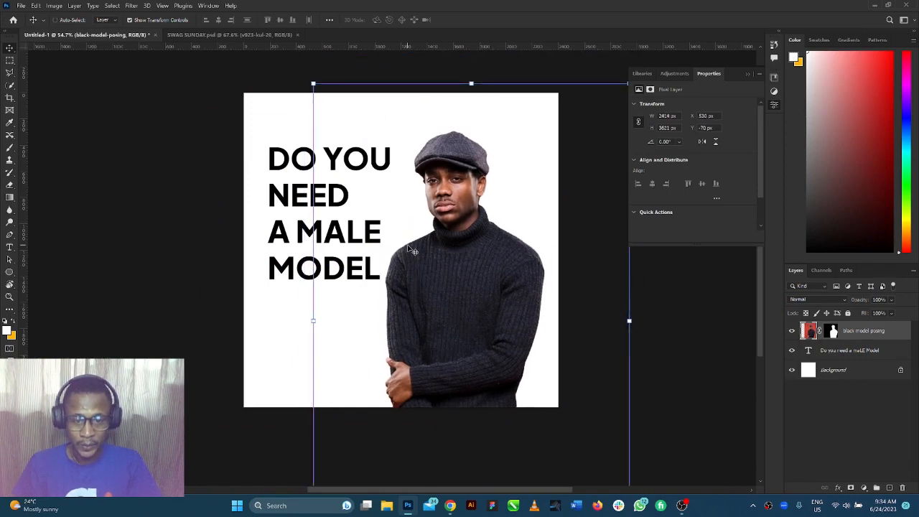
key(ctrl+z)
key(ctrl+z)
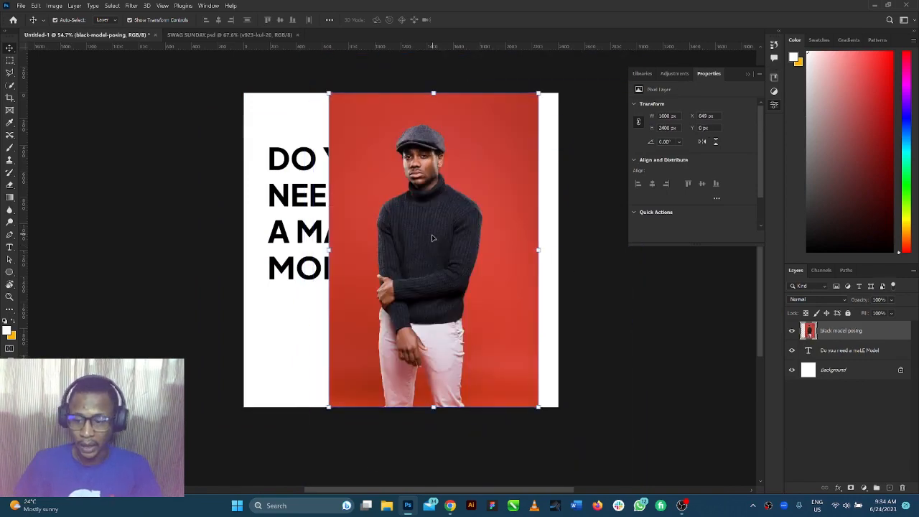
Move the red-backdrop model photo left to X 550 px, Y 0 px, aligned with the canvas's upper edge
scroll(432, 238, up, 1)
drag(488, 221, 479, 224)
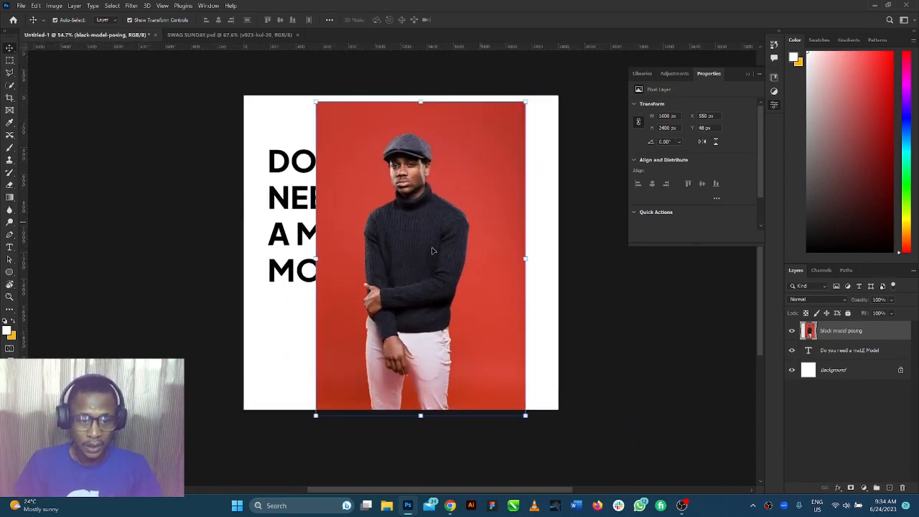
drag(435, 249, 435, 242)
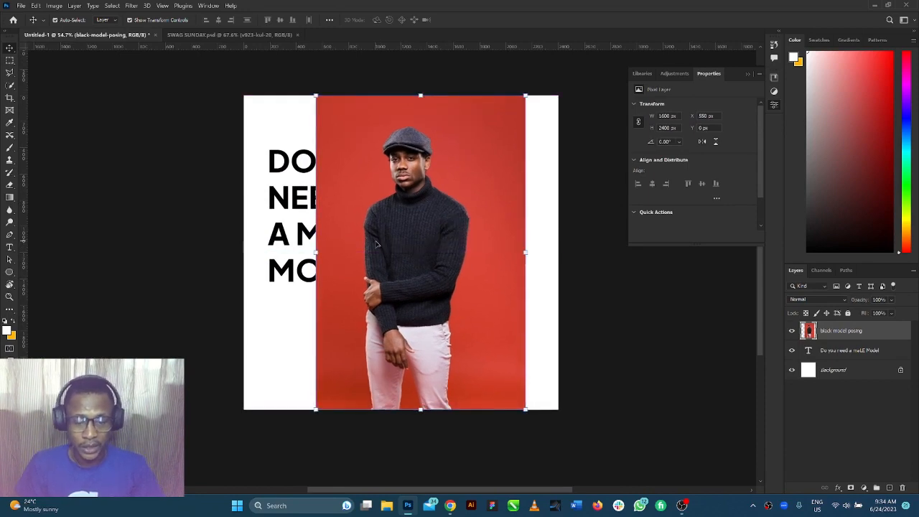
scroll(376, 244, up, 2)
scroll(414, 205, down, 2)
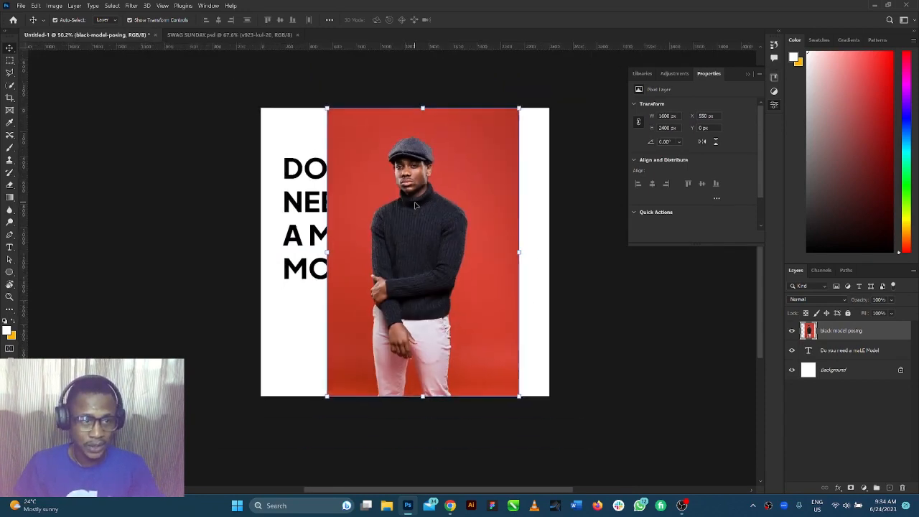
scroll(414, 202, up, 1)
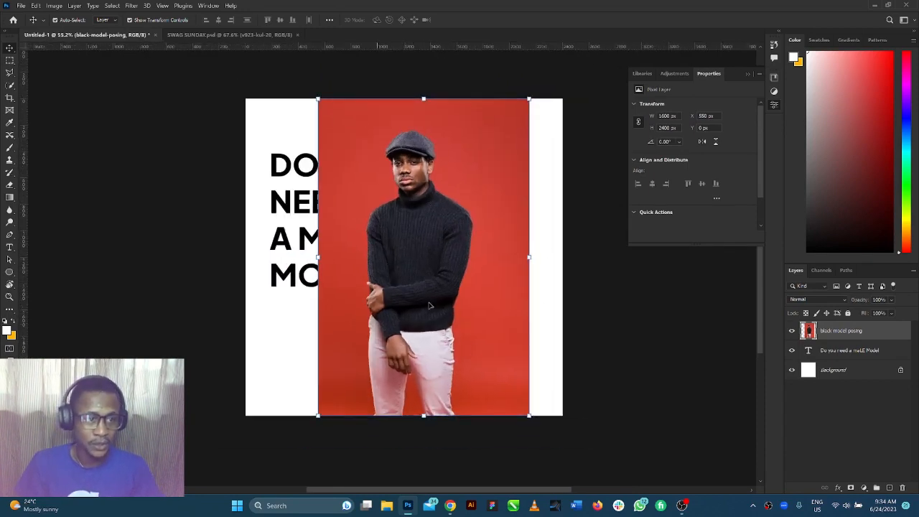
Select the man in the black-model-posing layer with Select Subject and inspect the selection outline around his cap, face and sweater
click(113, 6)
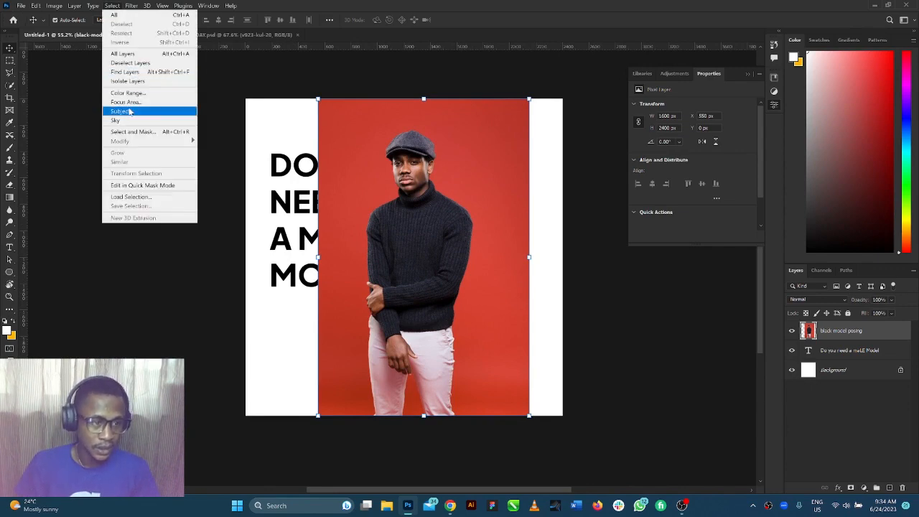
click(108, 5)
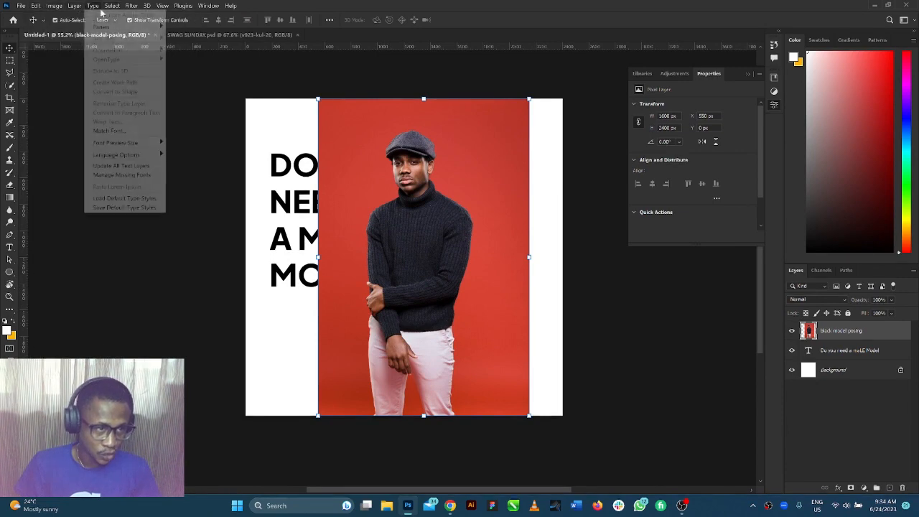
click(108, 5)
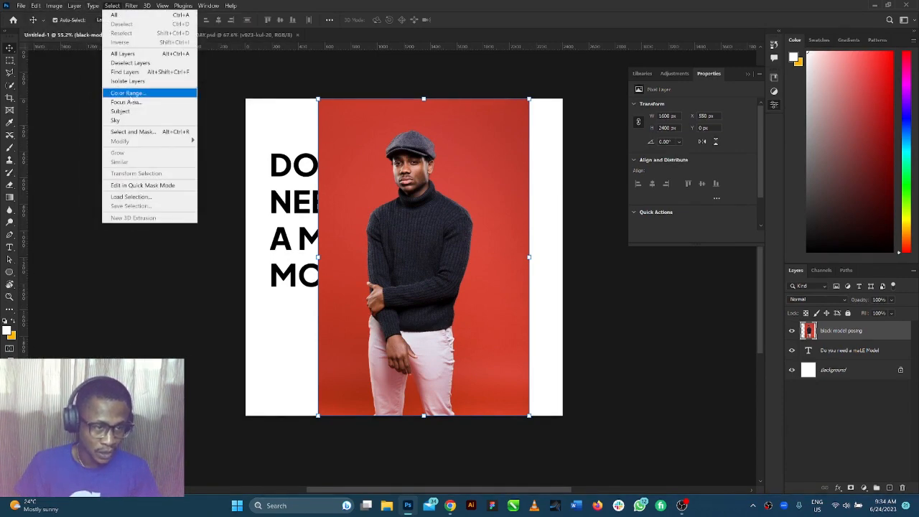
click(126, 113)
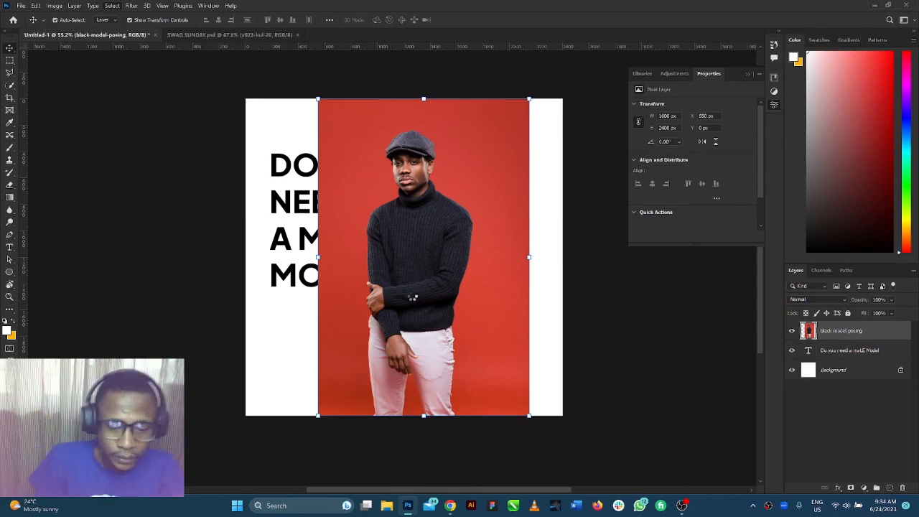
scroll(386, 261, up, 2)
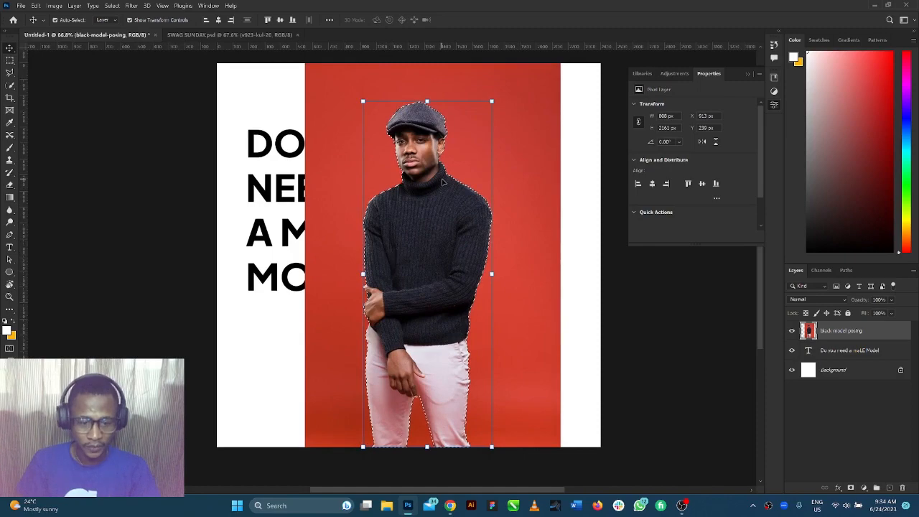
scroll(416, 100, up, 8)
scroll(416, 97, down, 6)
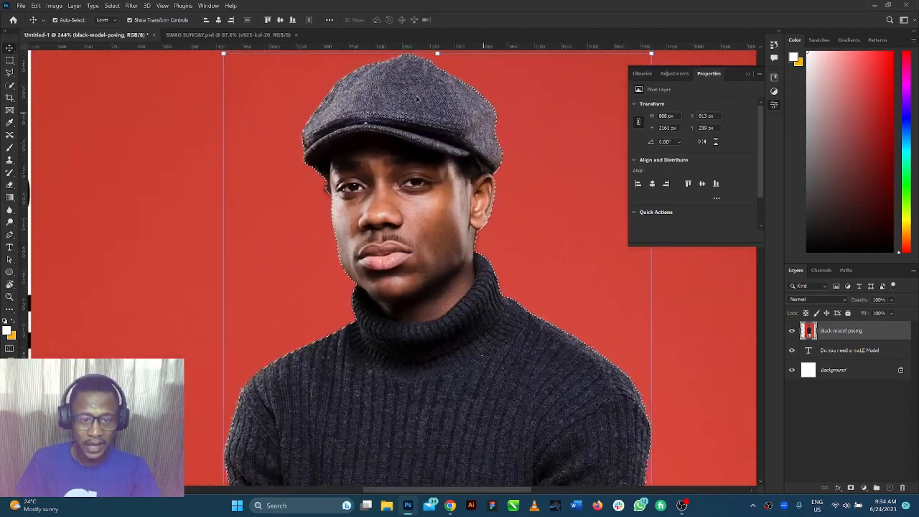
scroll(442, 180, up, 14)
scroll(483, 413, down, 15)
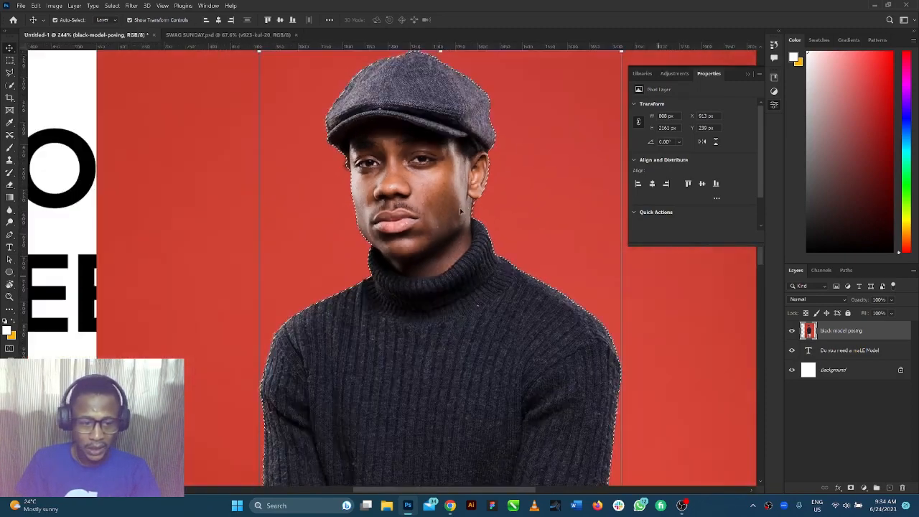
Examine the selection outline around the man's trousers, cap, ear, neck and sweater for inaccurate edges
scroll(370, 256, down, 4)
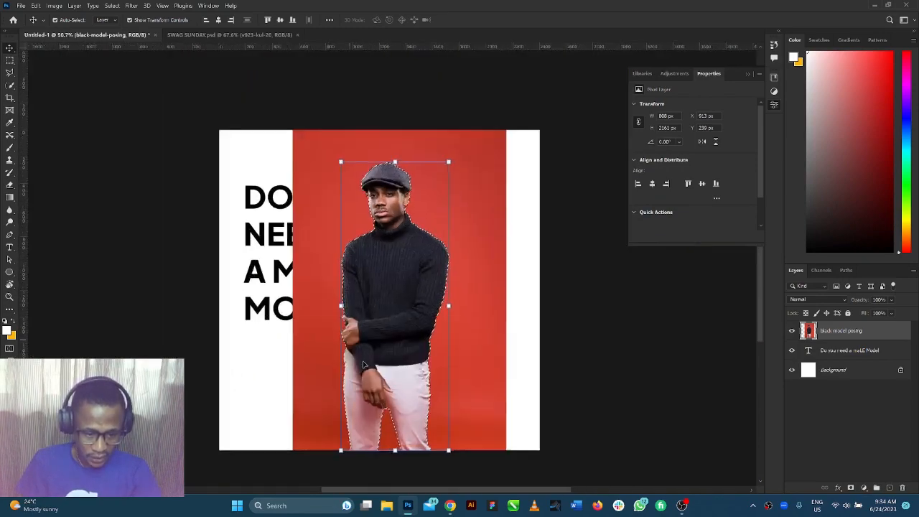
scroll(375, 393, up, 16)
scroll(506, 427, down, 10)
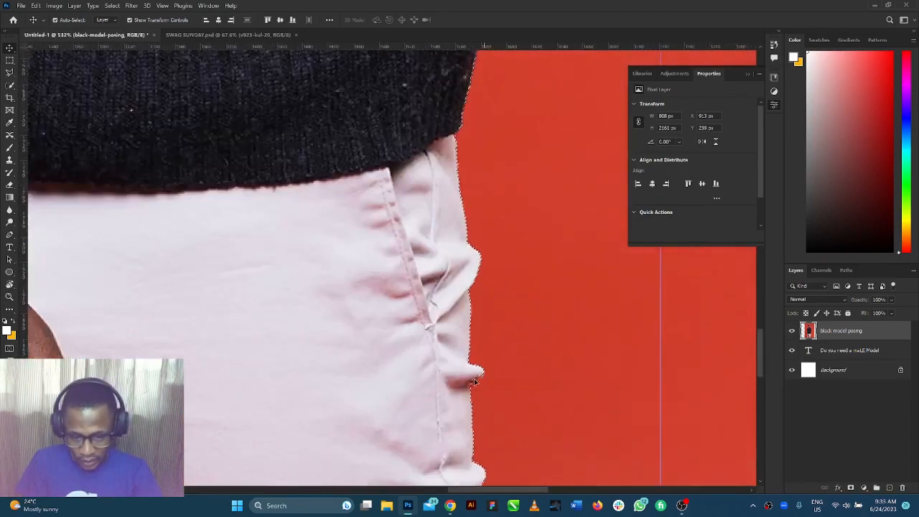
scroll(431, 101, up, 8)
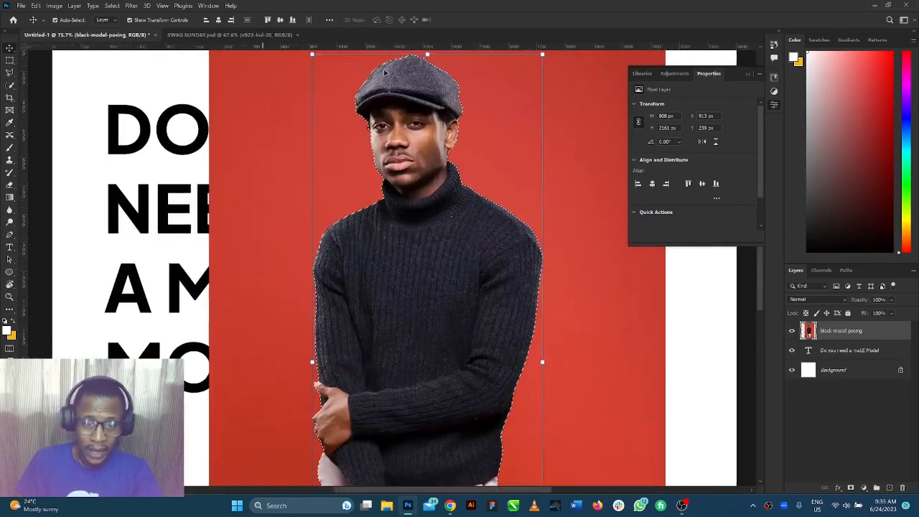
scroll(491, 191, up, 4)
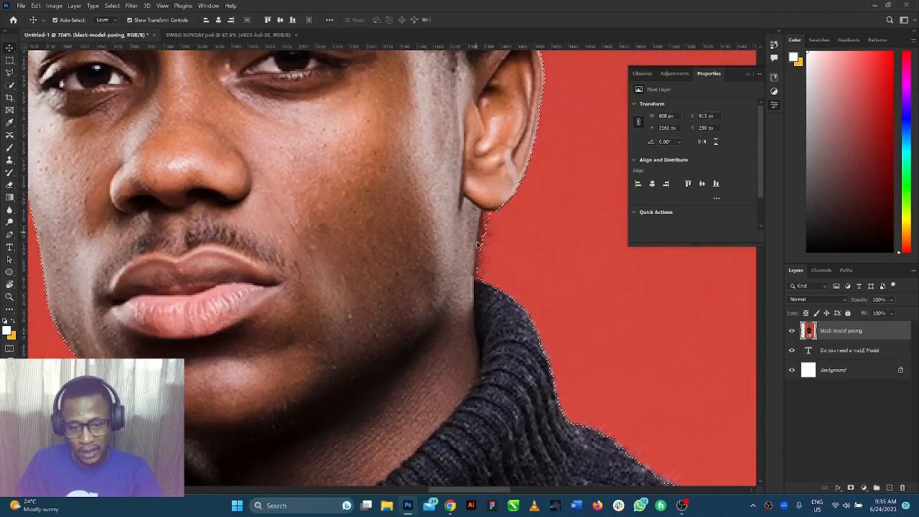
scroll(479, 281, down, 5)
scroll(305, 192, up, 3)
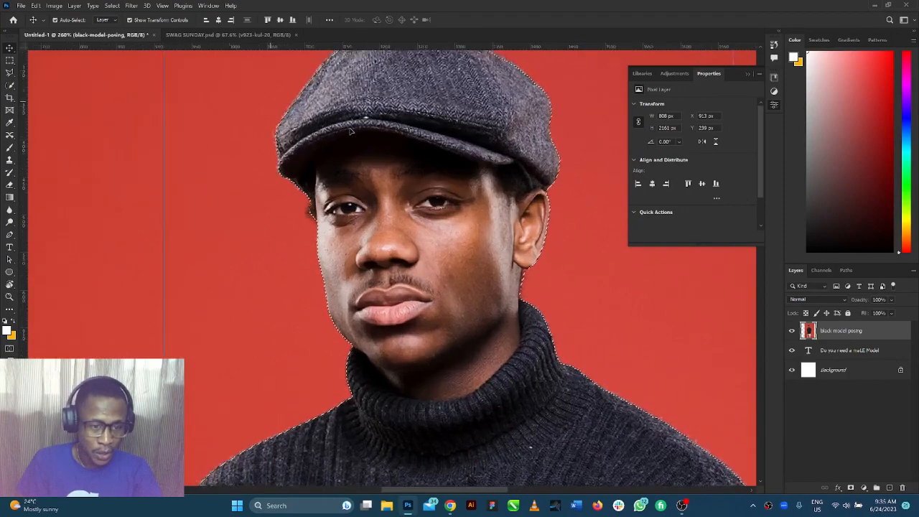
scroll(306, 193, down, 2)
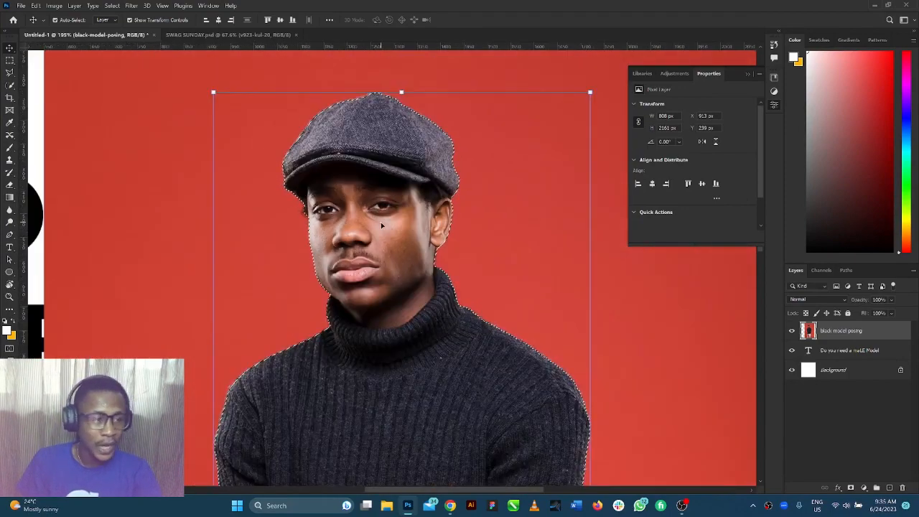
scroll(382, 225, down, 1)
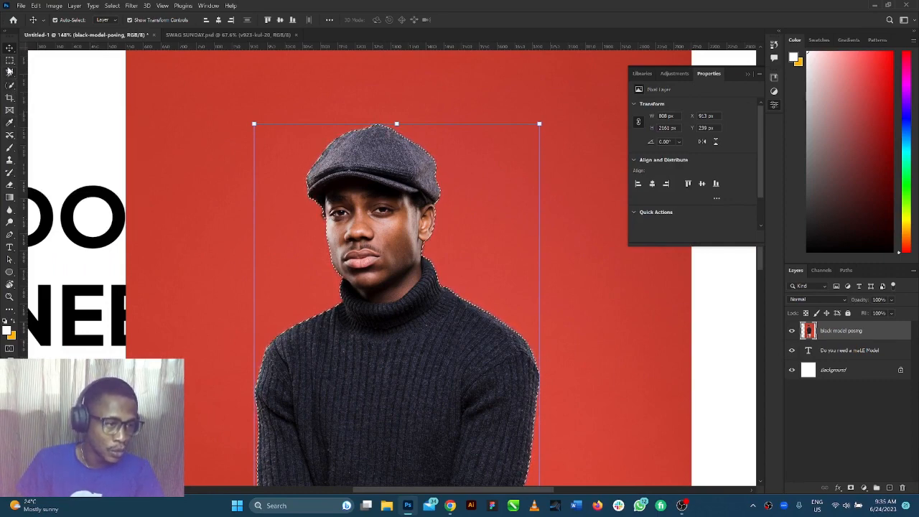
Set up the Polygonal Lasso tool to subtract from the selection with a 1 px feather, working at the neck below the ear
click(9, 72)
click(48, 73)
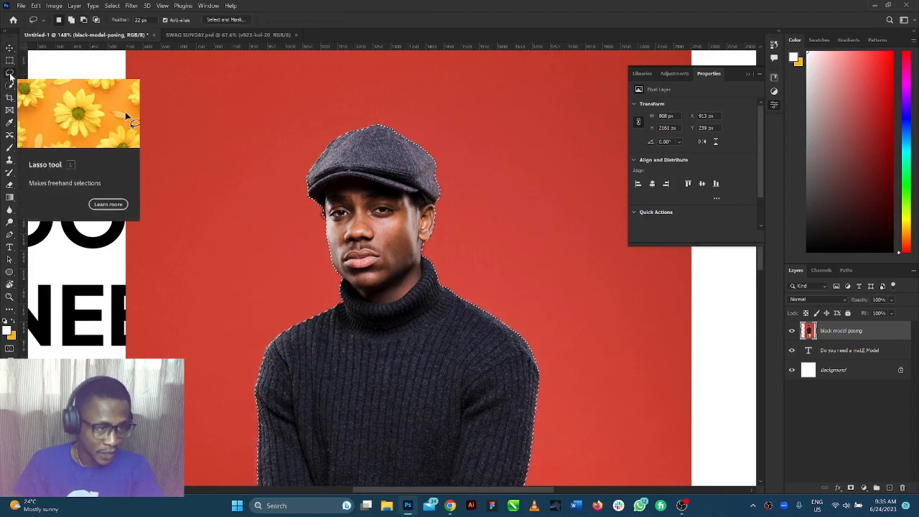
click(8, 74)
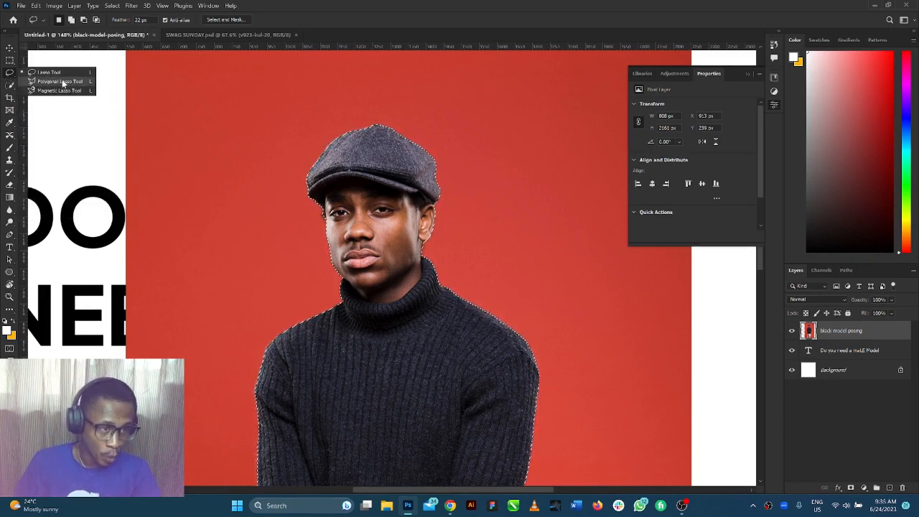
click(63, 82)
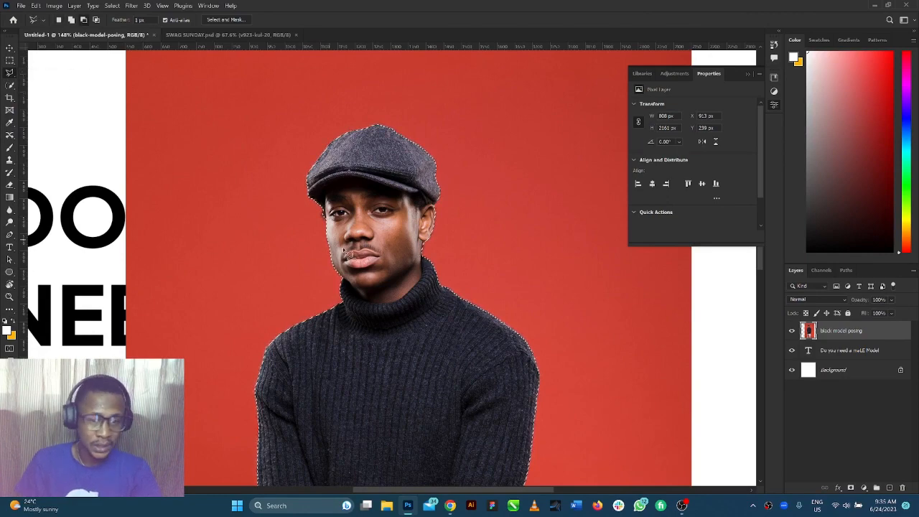
scroll(450, 218, up, 3)
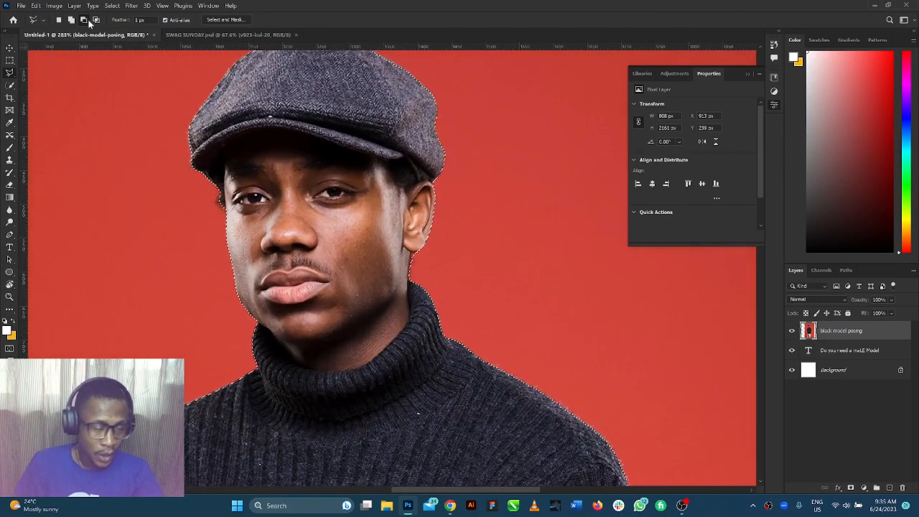
scroll(407, 260, up, 6)
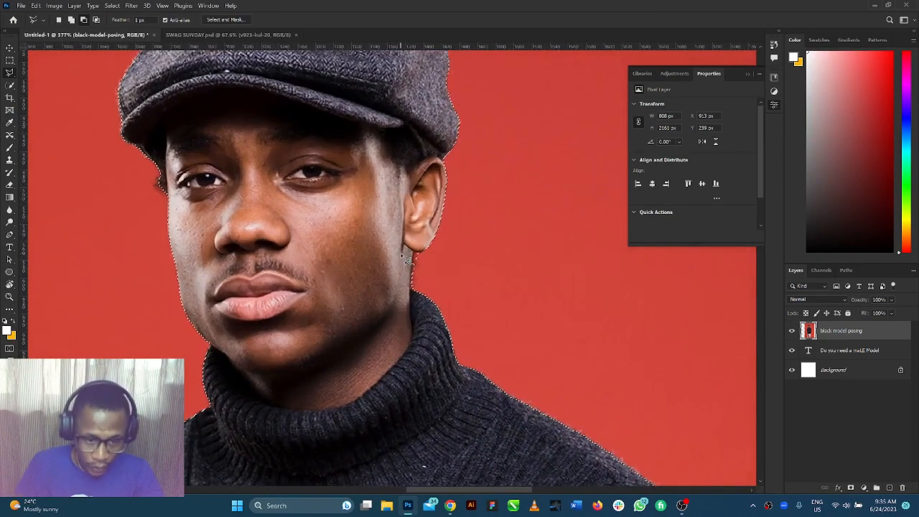
scroll(446, 231, down, 2)
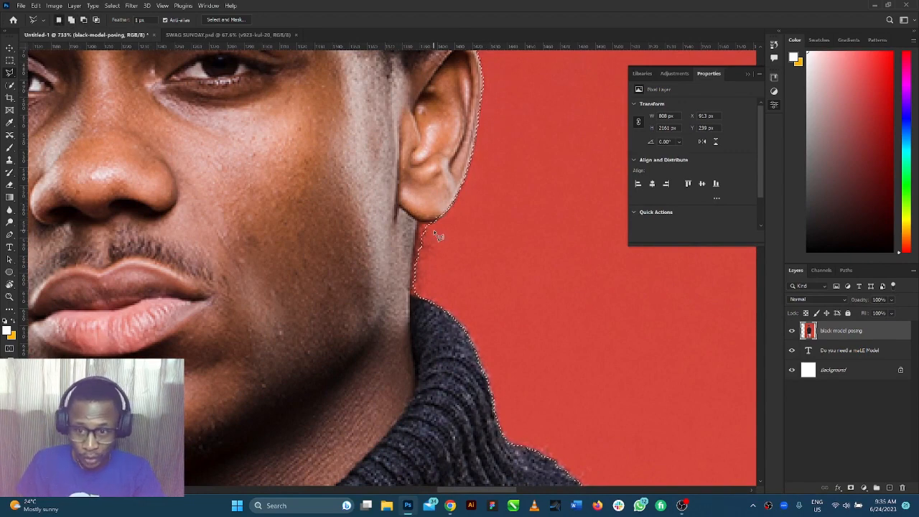
scroll(470, 272, down, 5)
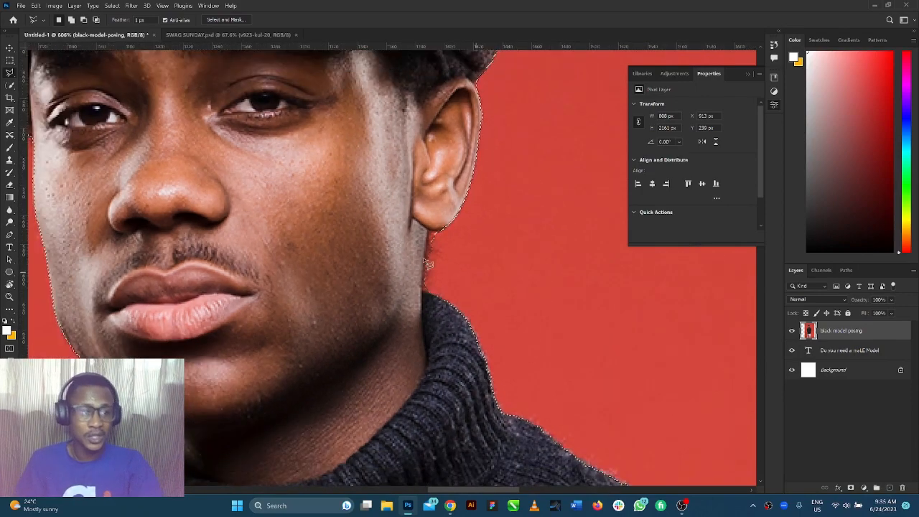
scroll(424, 213, up, 4)
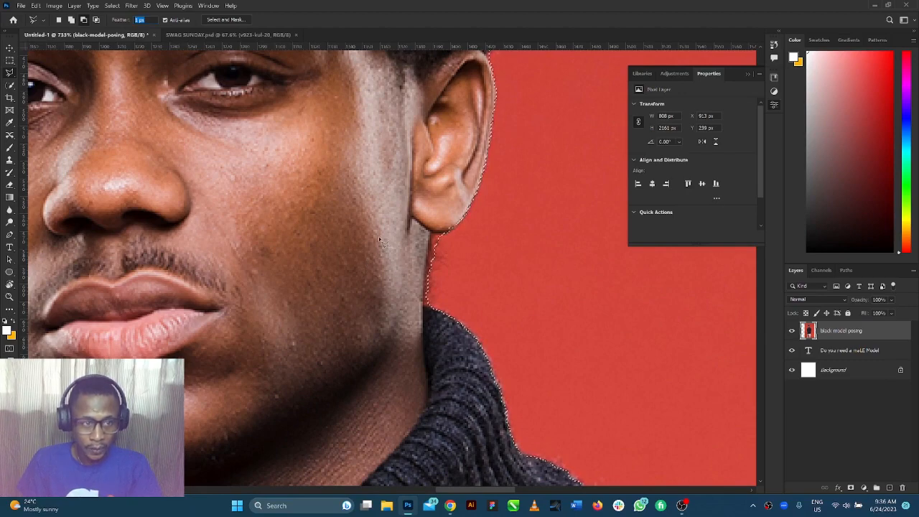
scroll(378, 236, down, 3)
scroll(451, 231, up, 3)
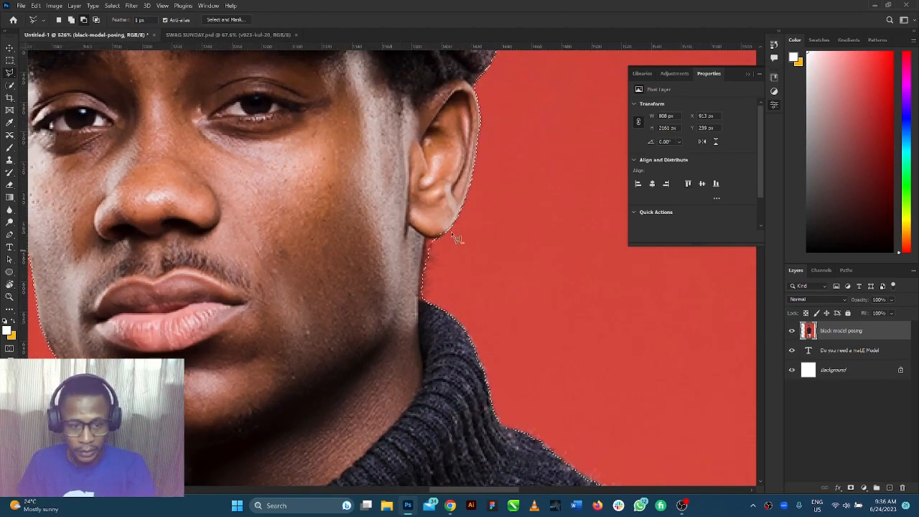
Trace the true neck edge with the Polygonal Lasso from below the earlobe down to the sweater collar
scroll(457, 238, up, 4)
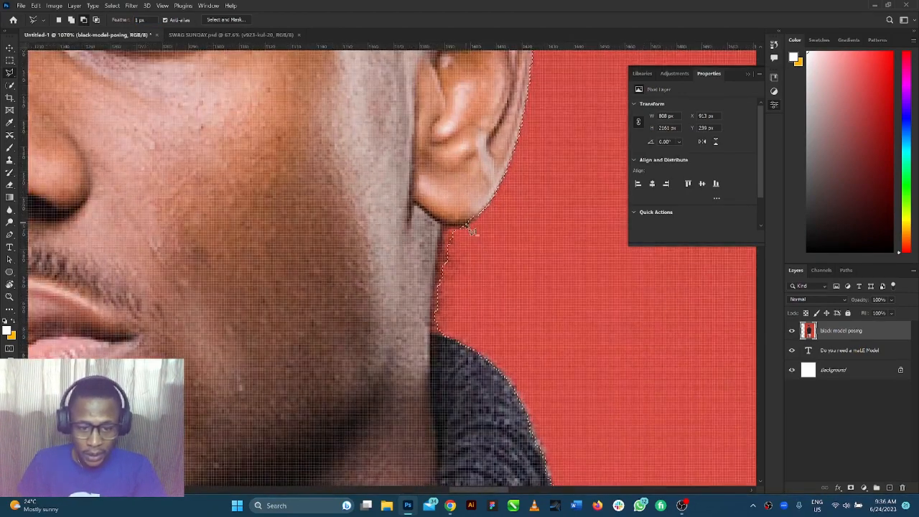
scroll(472, 231, down, 2)
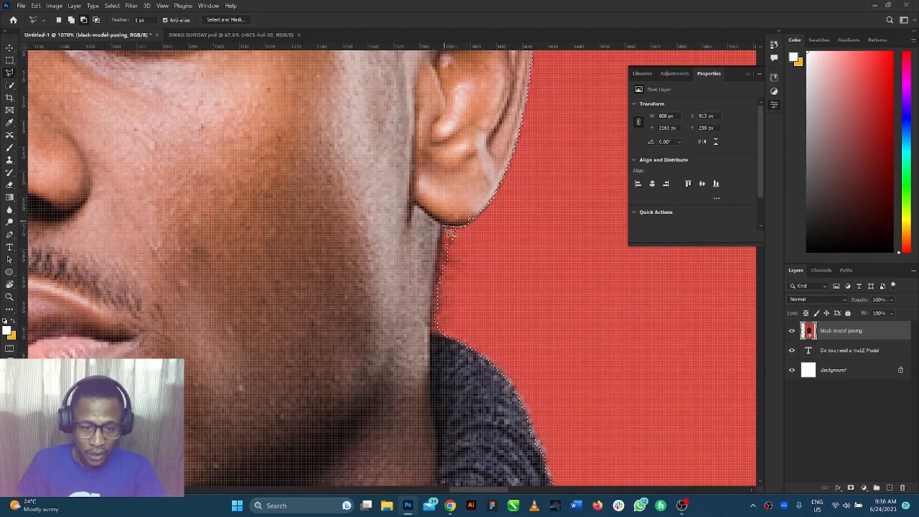
scroll(446, 233, up, 2)
drag(439, 258, 434, 289)
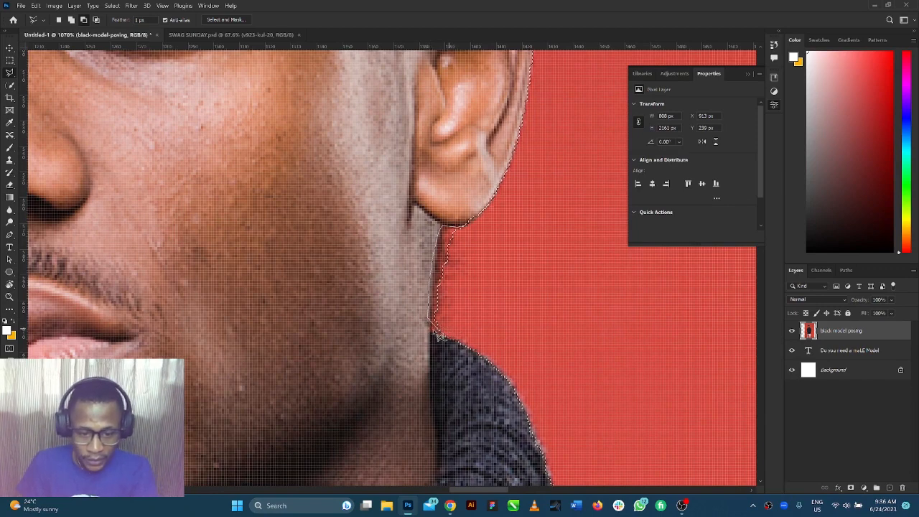
scroll(439, 338, down, 2)
scroll(434, 334, up, 2)
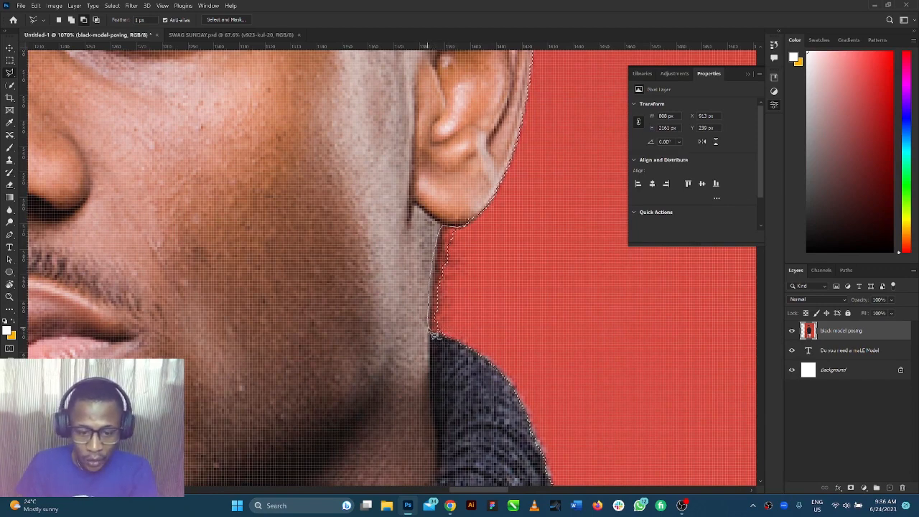
scroll(434, 334, down, 2)
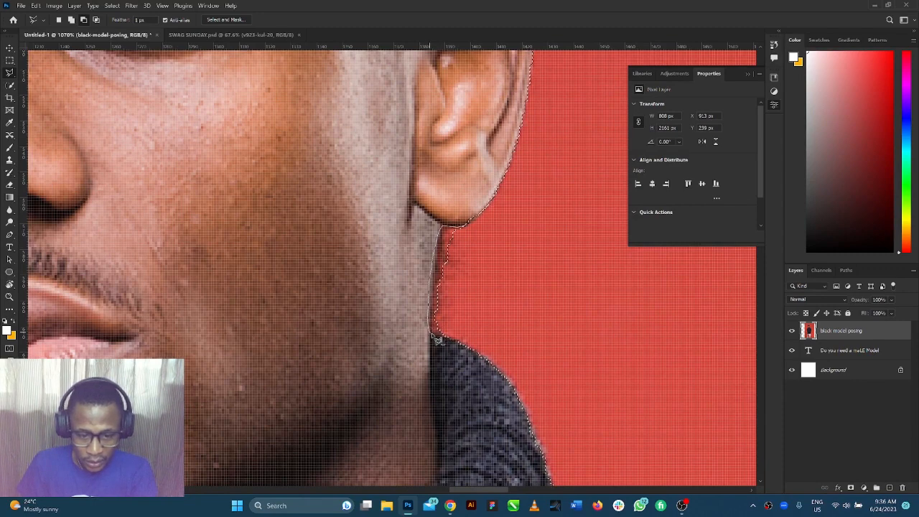
scroll(434, 334, up, 2)
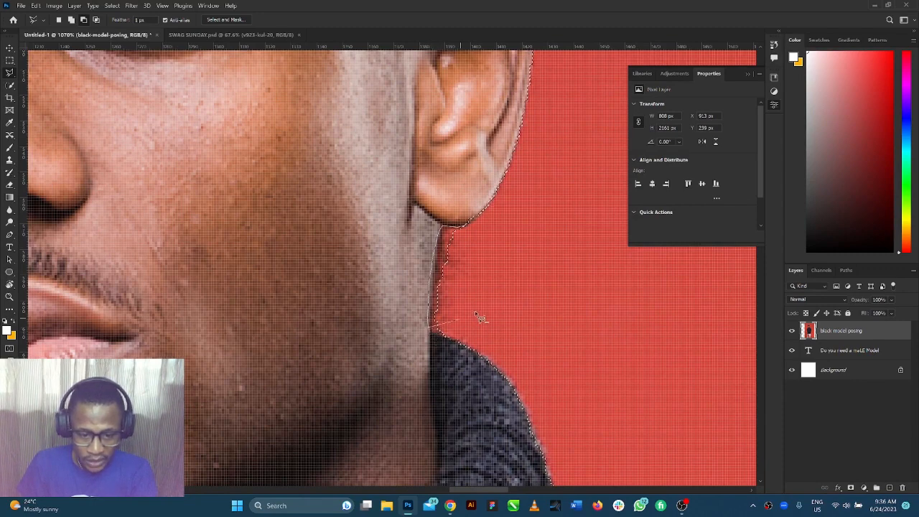
click(560, 247)
click(578, 297)
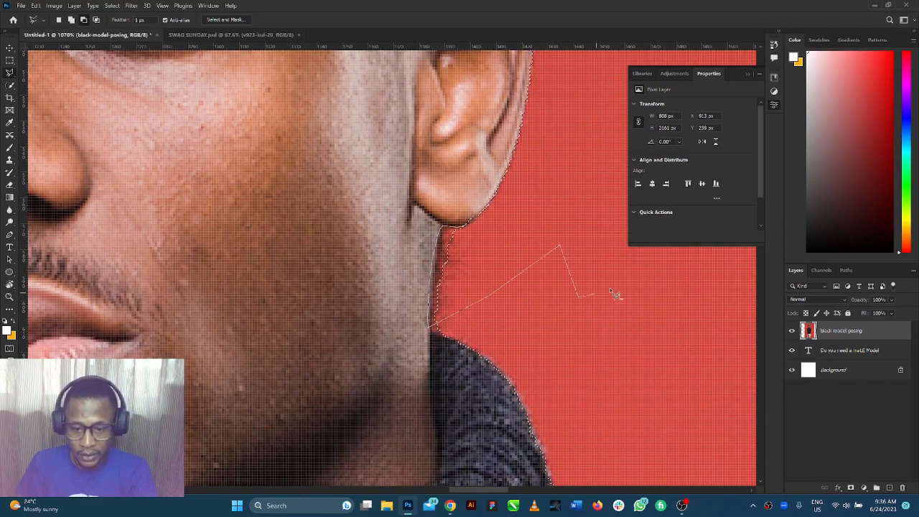
click(634, 289)
click(631, 323)
click(564, 364)
click(655, 390)
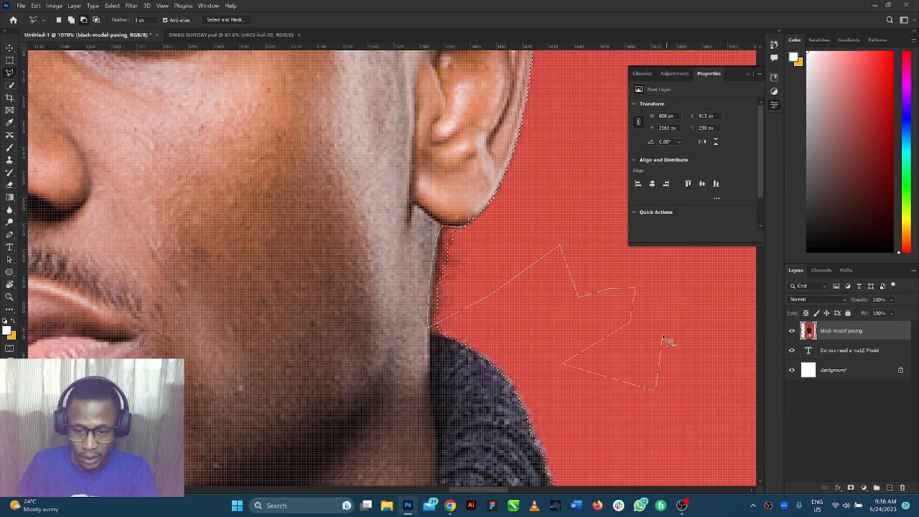
click(664, 338)
click(709, 323)
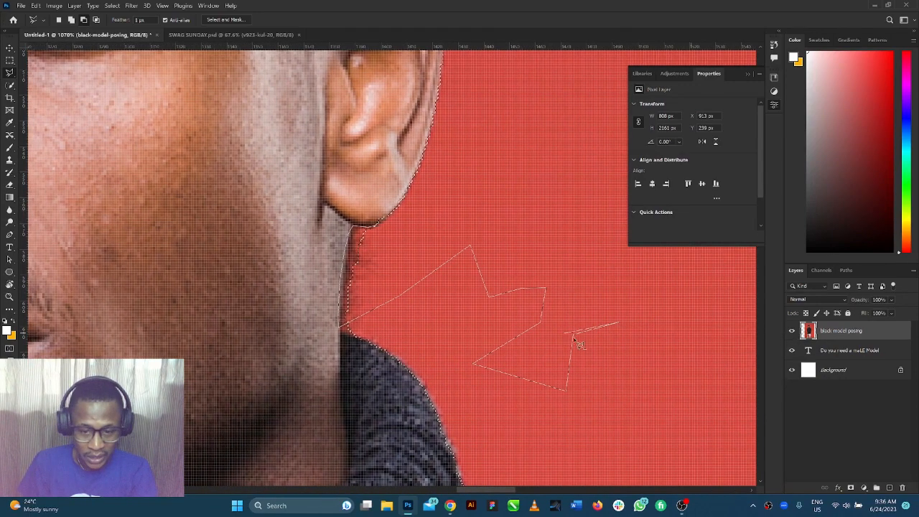
key(BackSpace)
key(BackSpace)
key(BackSpace)
key(BackSpace)
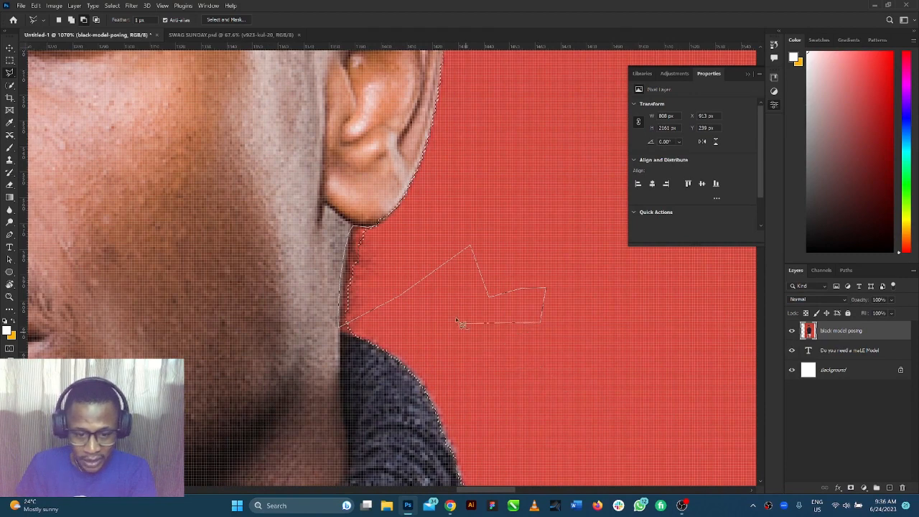
key(BackSpace)
key(BackSpace)
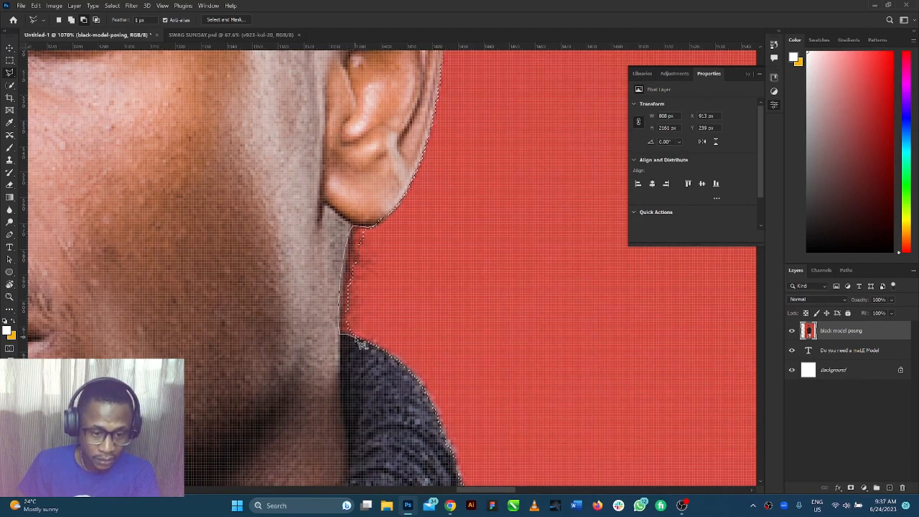
Close the lasso outline from the collar through the red backdrop back to the earlobe to subtract the strip beside the neck
click(382, 349)
click(418, 356)
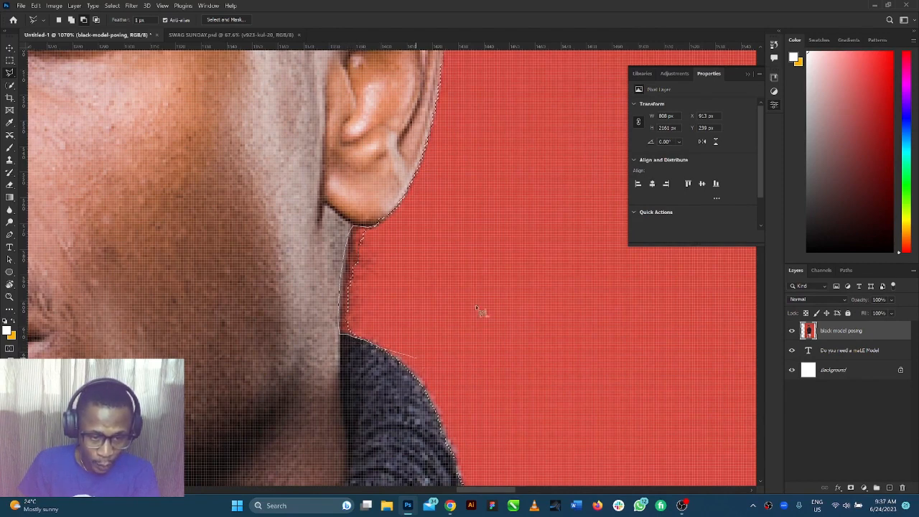
click(486, 292)
click(466, 260)
click(427, 240)
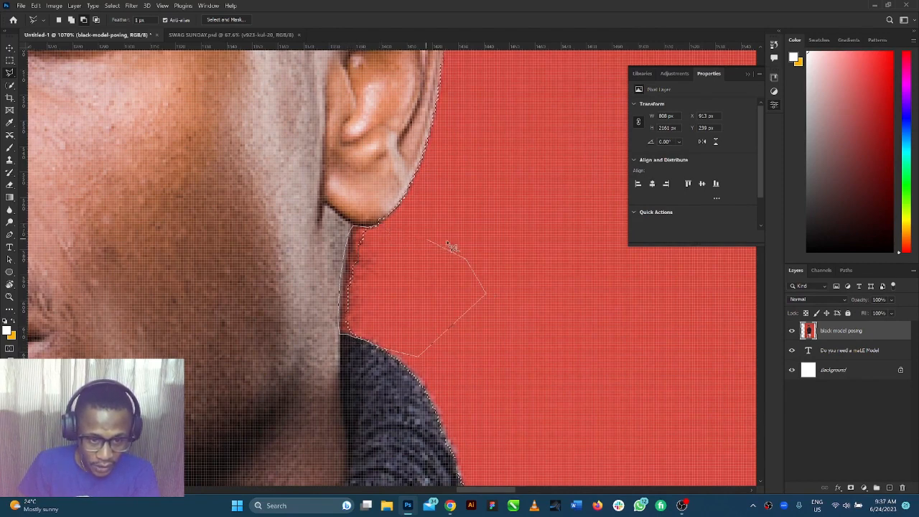
click(381, 227)
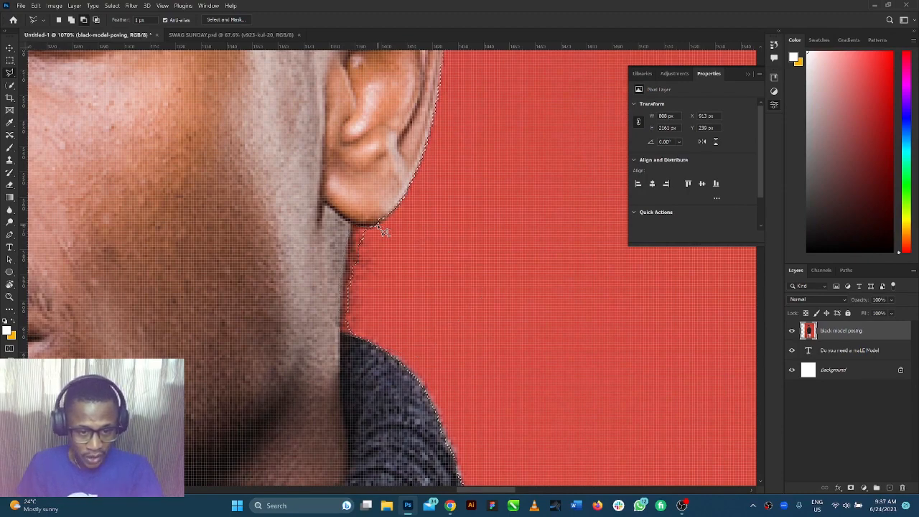
Add the missed strip along the underside of the man's thumb to the selection with the Polygonal Lasso in add mode
scroll(378, 224, down, 2)
scroll(366, 237, down, 5)
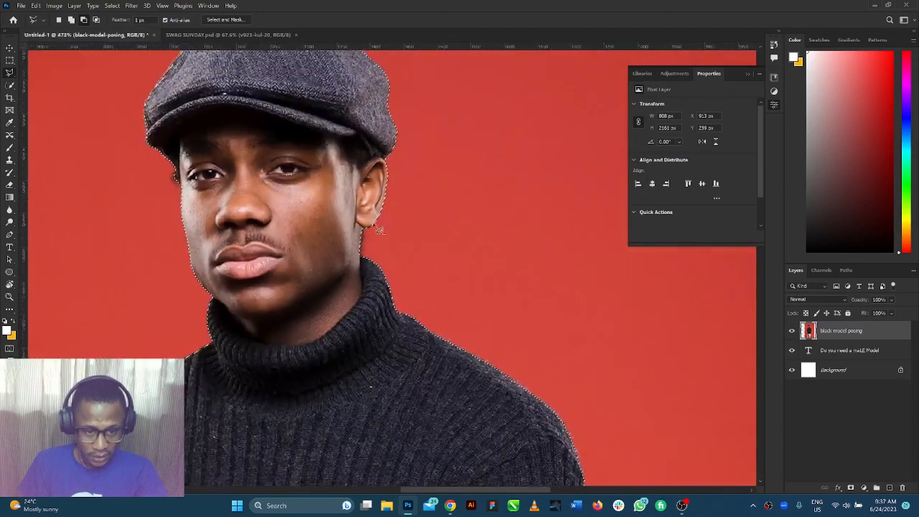
scroll(370, 305, up, 1)
scroll(370, 305, up, 3)
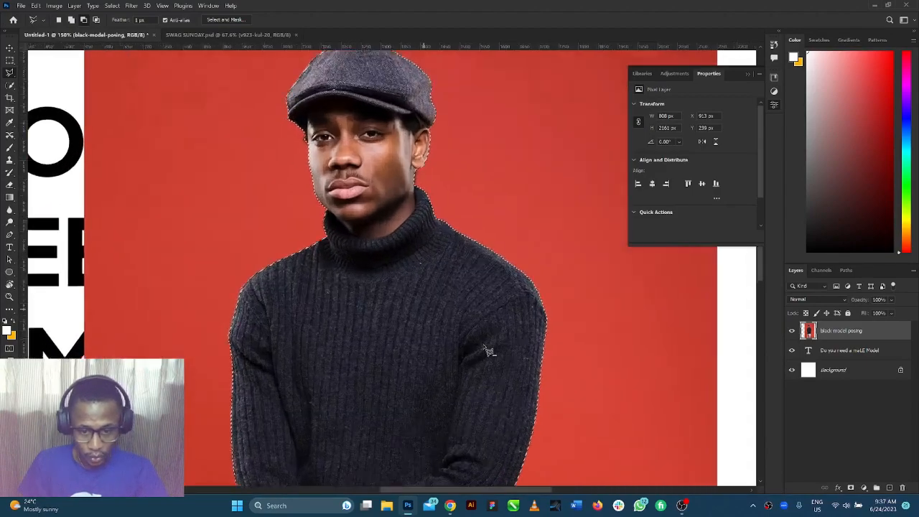
scroll(460, 294, down, 4)
scroll(460, 294, up, 6)
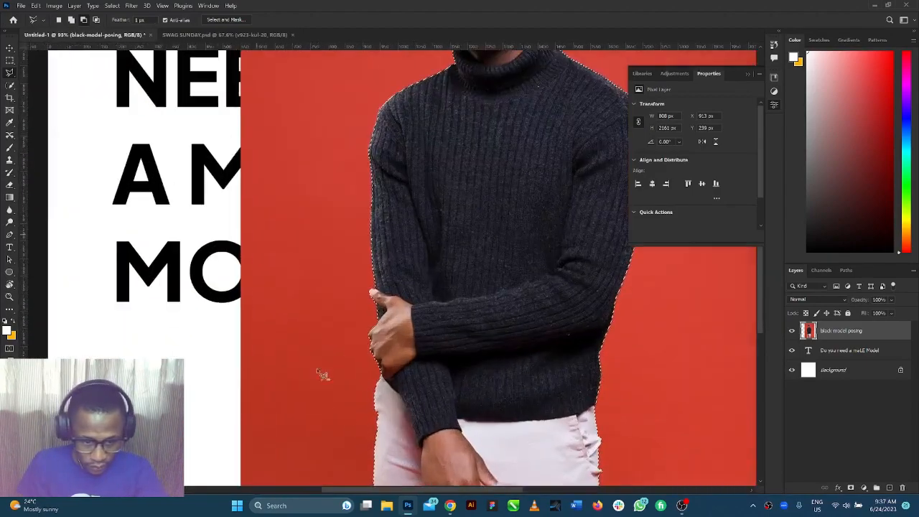
scroll(394, 214, up, 2)
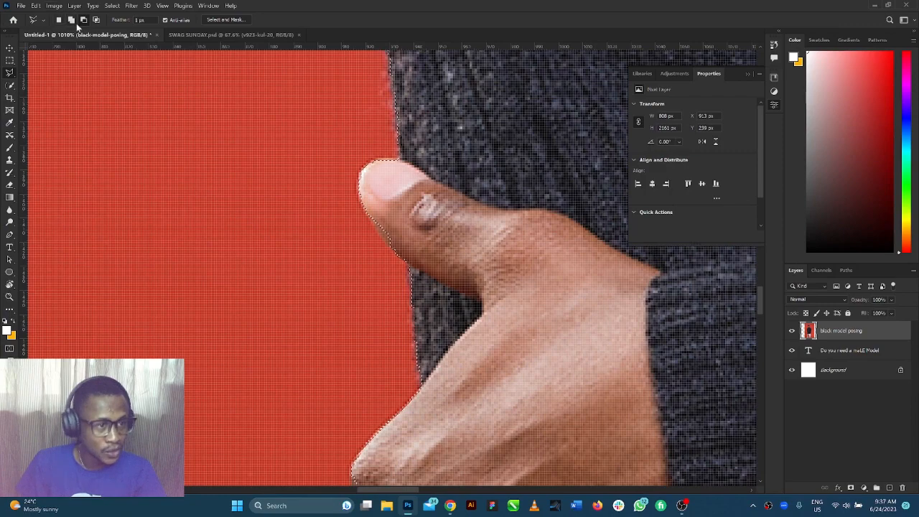
scroll(357, 204, up, 2)
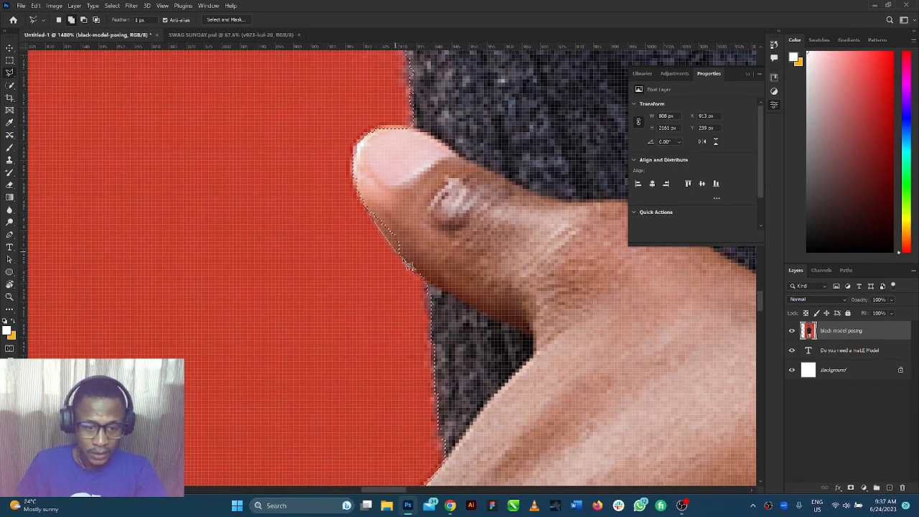
click(425, 276)
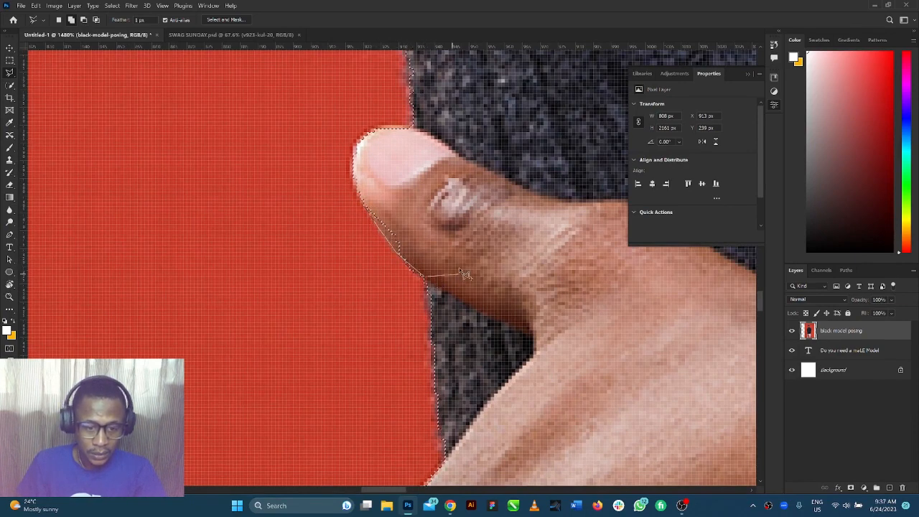
click(401, 189)
click(368, 210)
scroll(388, 193, down, 1)
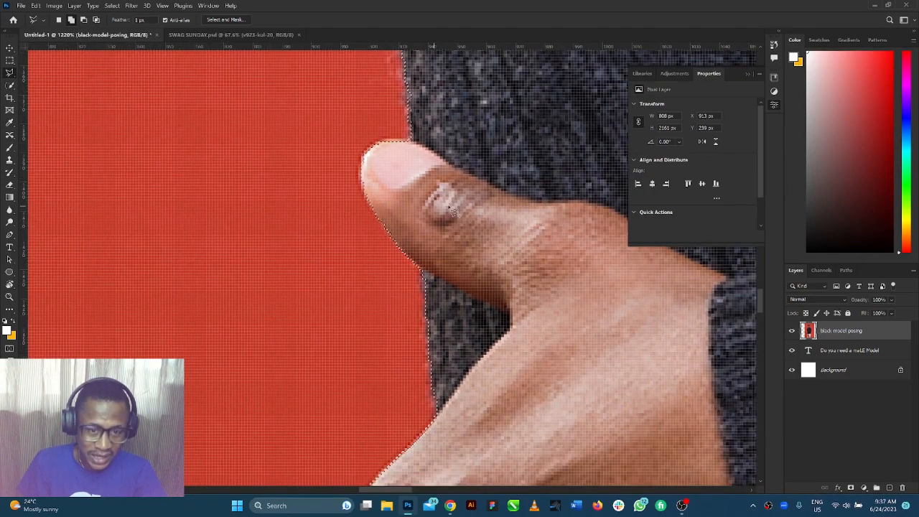
Try subtracting a patch at the thumb's lower edge from the selection with the Polygonal Lasso
scroll(459, 240, down, 3)
scroll(486, 251, up, 2)
scroll(445, 269, down, 1)
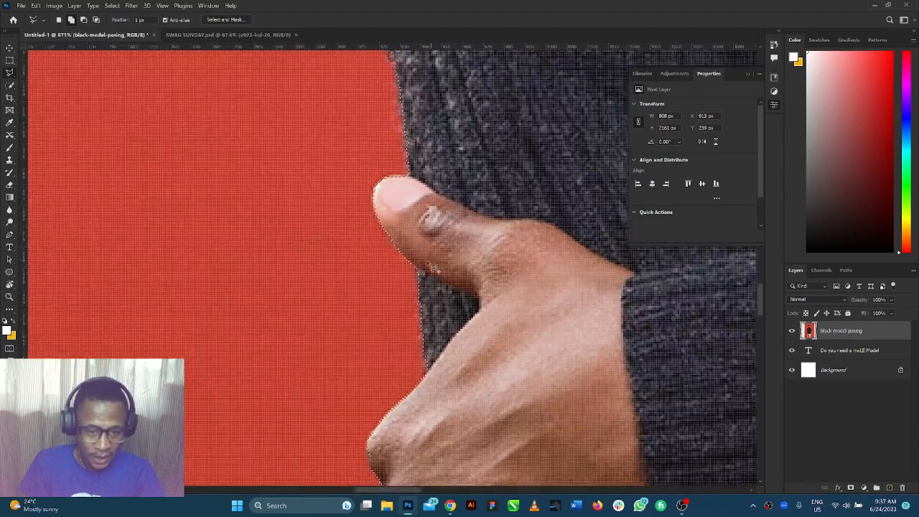
scroll(435, 273, up, 2)
scroll(435, 240, up, 1)
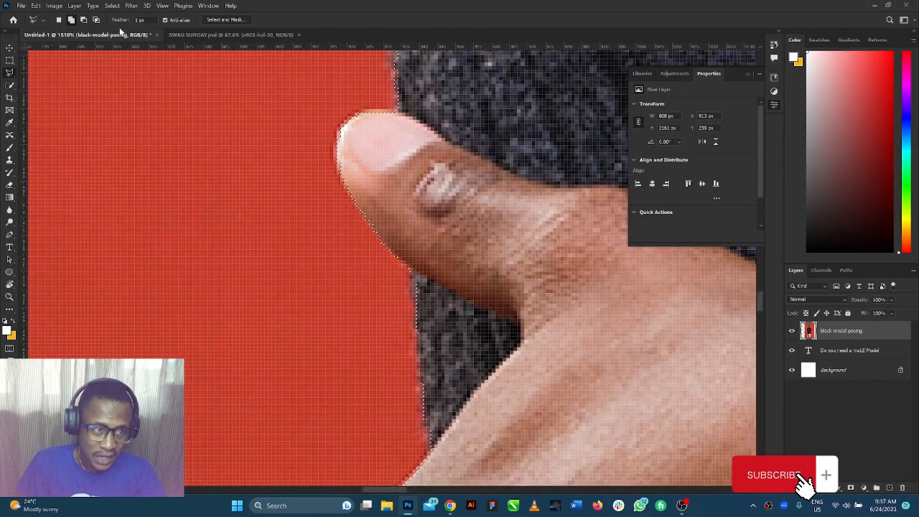
click(372, 224)
click(400, 237)
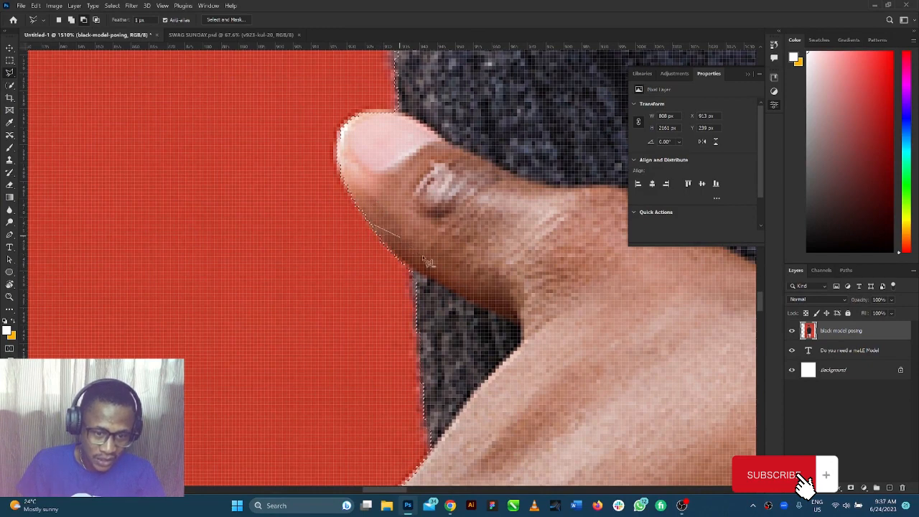
click(420, 275)
click(415, 290)
click(354, 316)
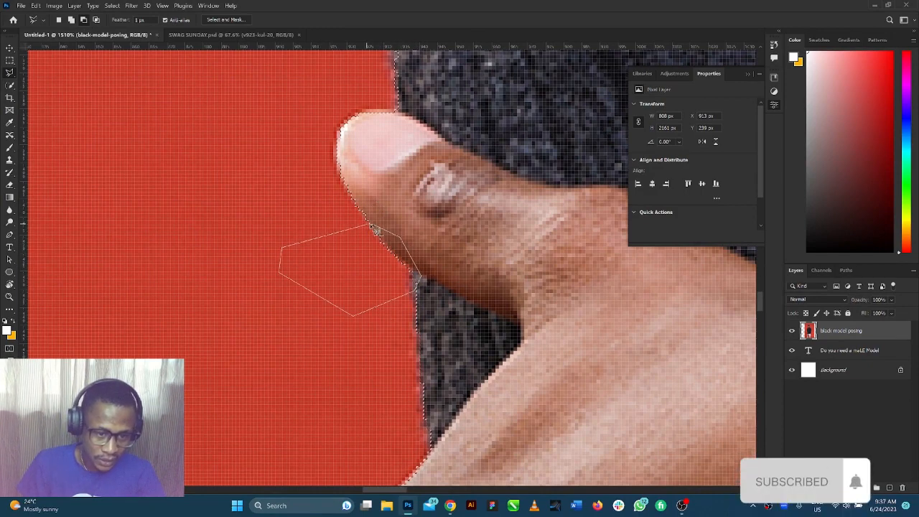
click(372, 225)
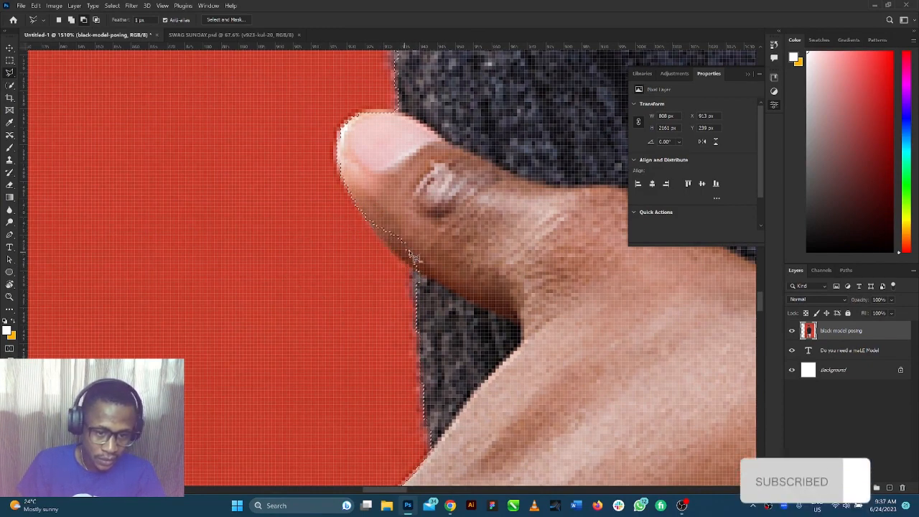
Subtract the red gap between the lower hand's index fingertip and the trouser leg from the selection with the Polygonal Lasso
scroll(410, 253, up, 1)
scroll(413, 258, down, 12)
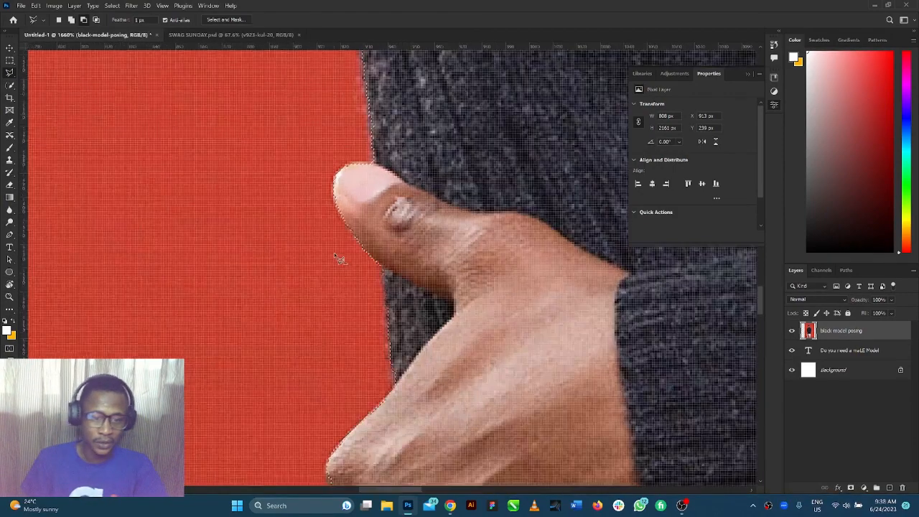
scroll(390, 237, up, 1)
scroll(390, 235, down, 3)
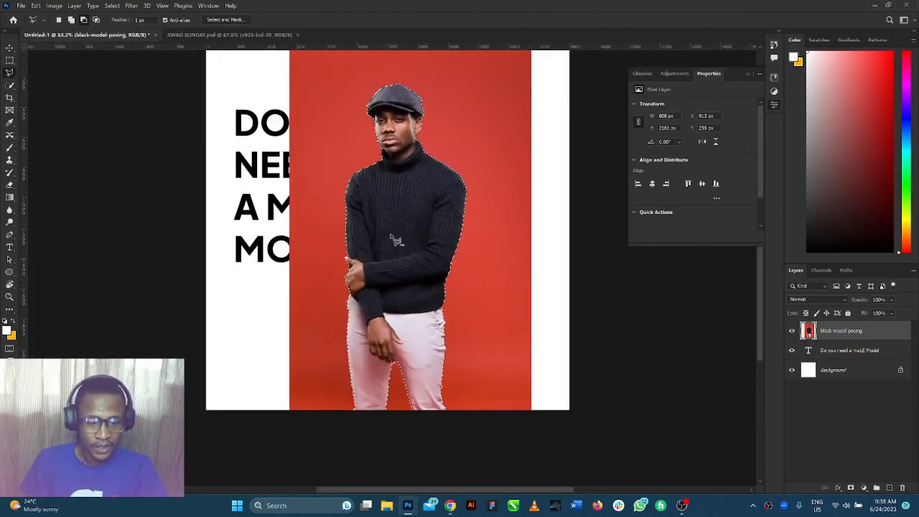
scroll(407, 206, up, 3)
scroll(422, 352, up, 11)
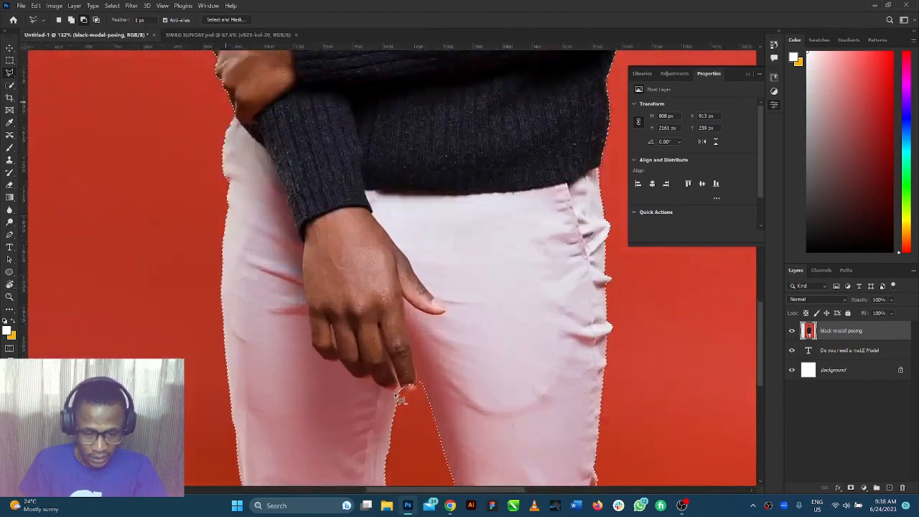
scroll(481, 370, up, 1)
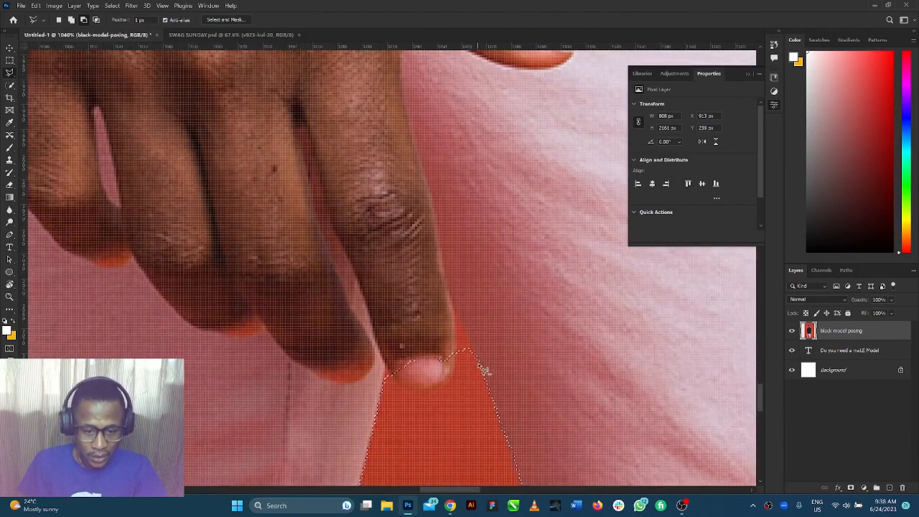
click(454, 308)
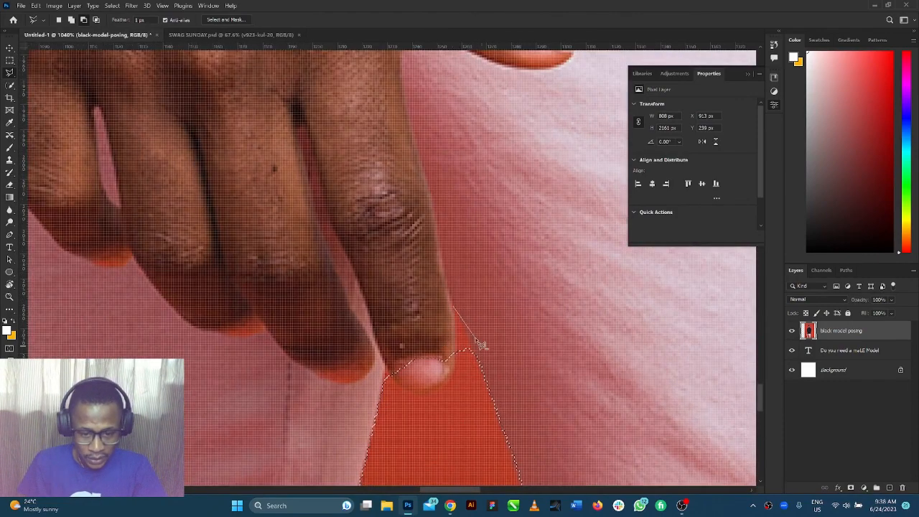
click(481, 371)
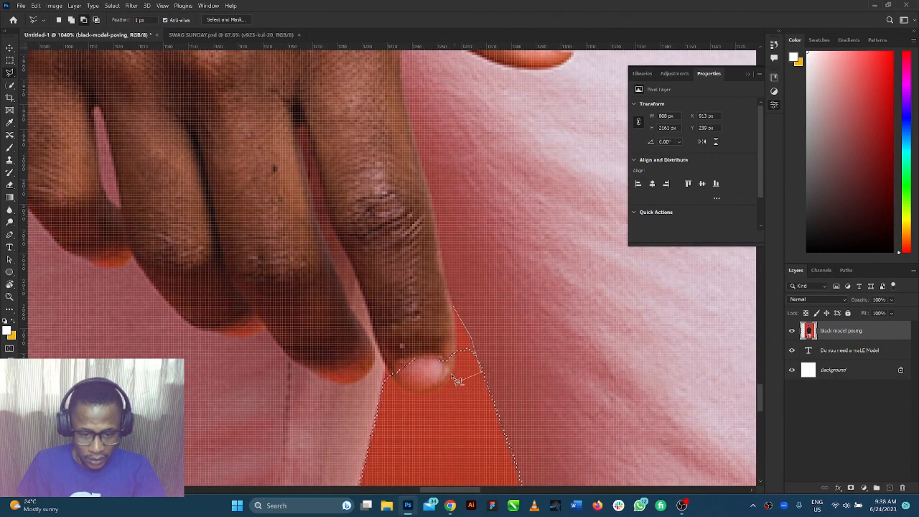
click(453, 371)
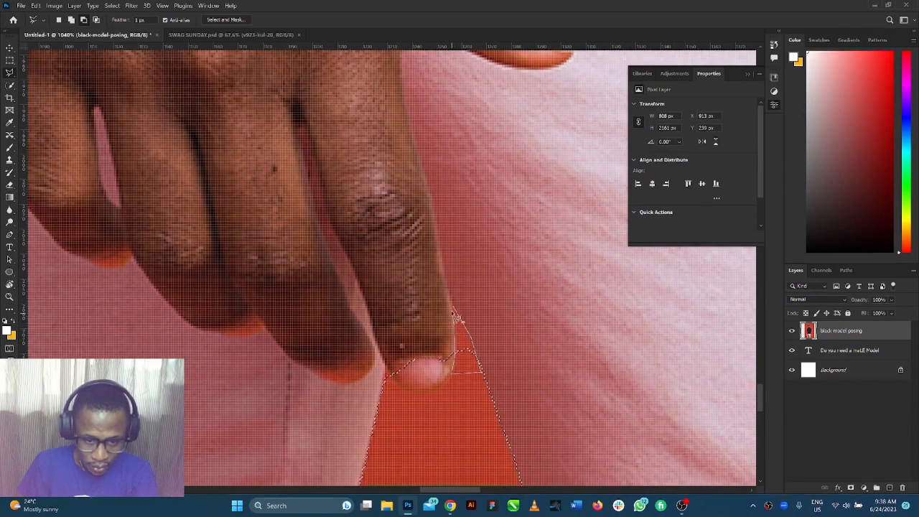
click(453, 308)
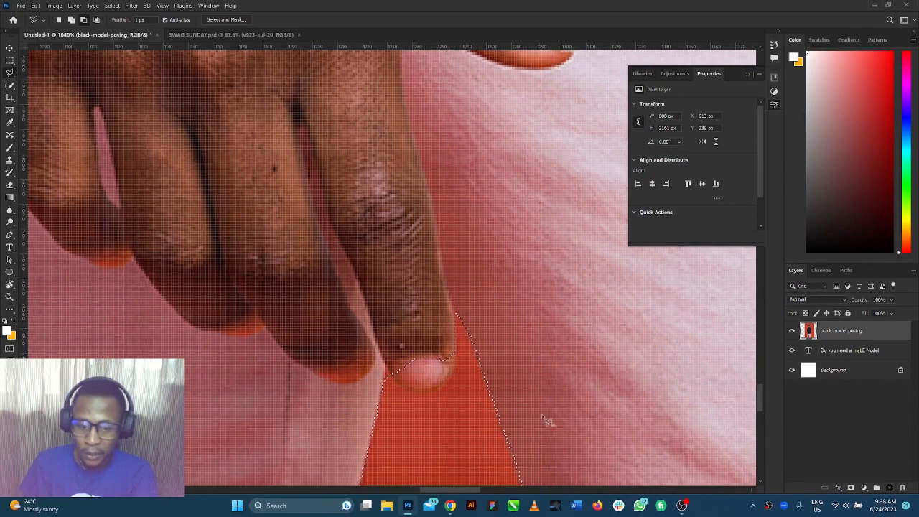
Add the cut-off index fingertip back to the selection with the Polygonal Lasso in add mode
scroll(449, 400, up, 2)
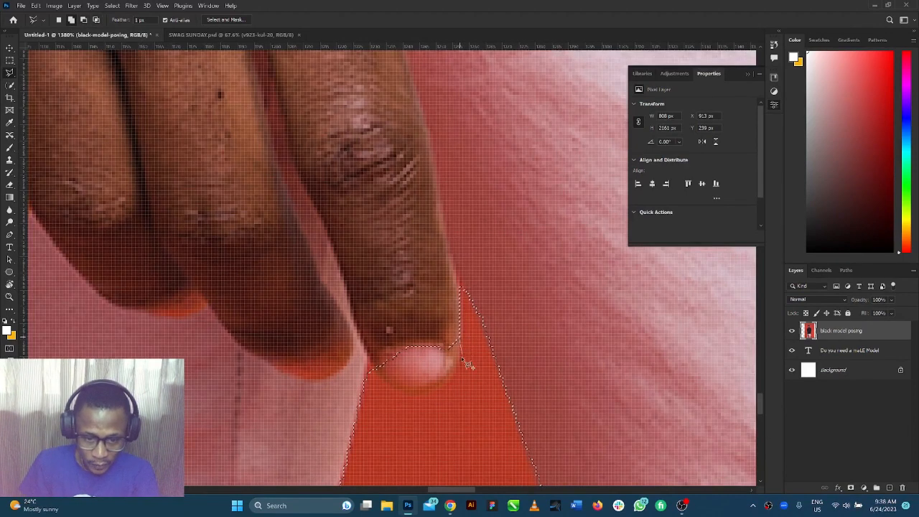
mouse_move(465, 368)
mouse_down()
mouse_move(435, 399)
mouse_move(415, 399)
mouse_move(388, 385)
mouse_move(359, 343)
mouse_move(416, 315)
mouse_move(463, 343)
mouse_up()
scroll(464, 343, down, 12)
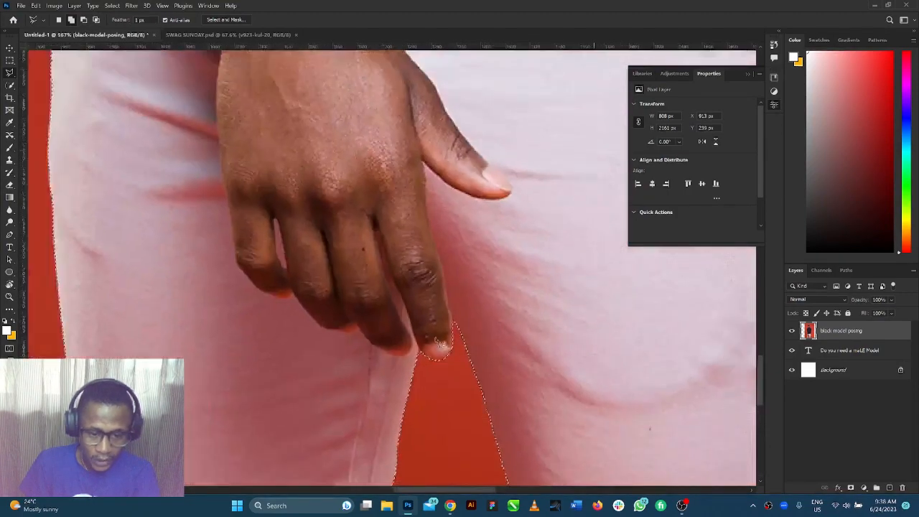
Examine the refined selection outline around the man's whole figure from cap to trousers
scroll(423, 296, up, 2)
scroll(472, 488, down, 3)
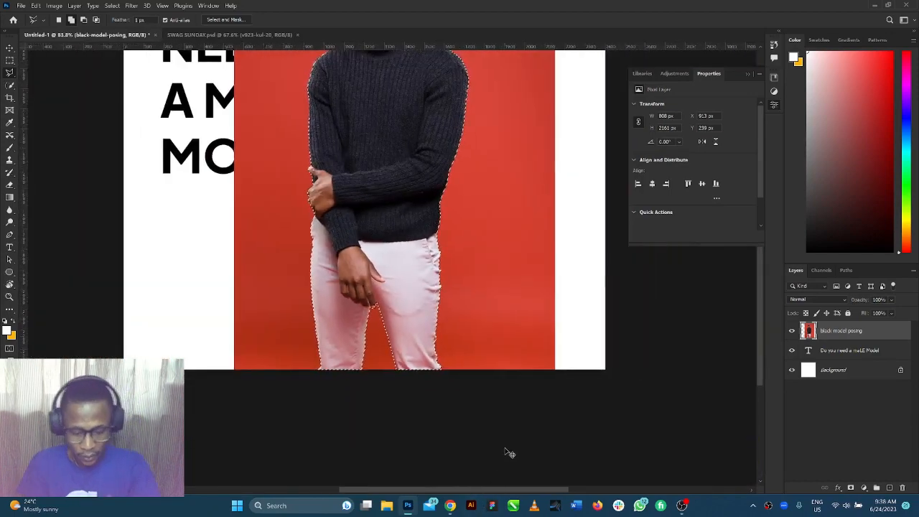
scroll(502, 456, up, 3)
scroll(447, 320, down, 3)
scroll(428, 245, up, 3)
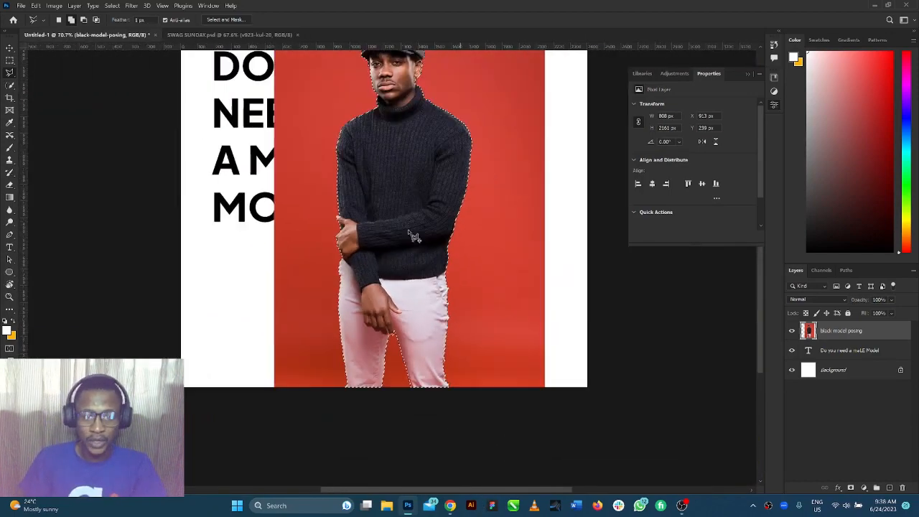
scroll(427, 240, down, 2)
scroll(428, 239, down, 1)
scroll(429, 239, up, 1)
scroll(435, 252, down, 2)
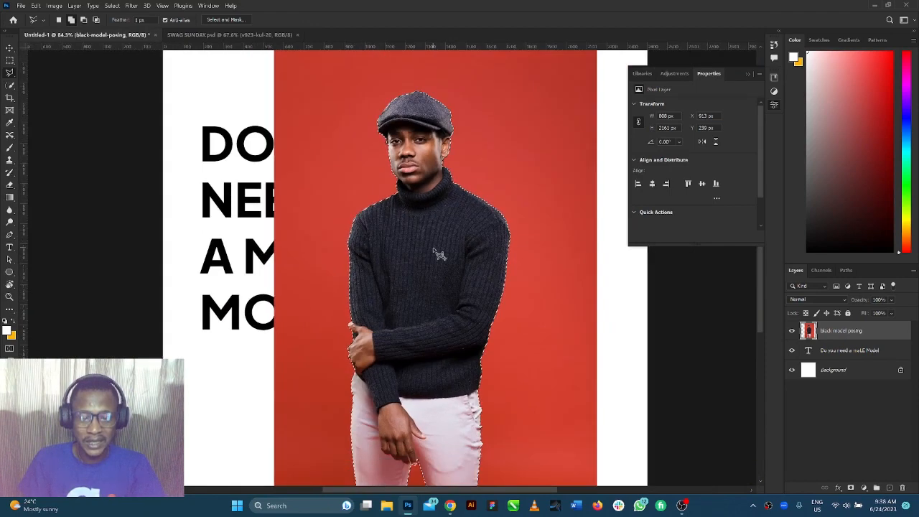
scroll(435, 253, up, 3)
Try moving the selected man sideways out of the photo with the Move tool, then undo the move
click(9, 48)
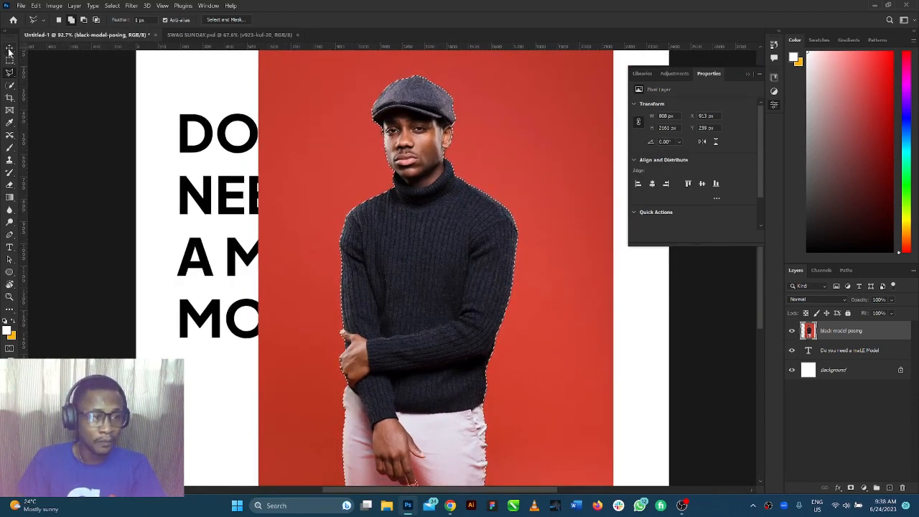
drag(436, 262, 559, 262)
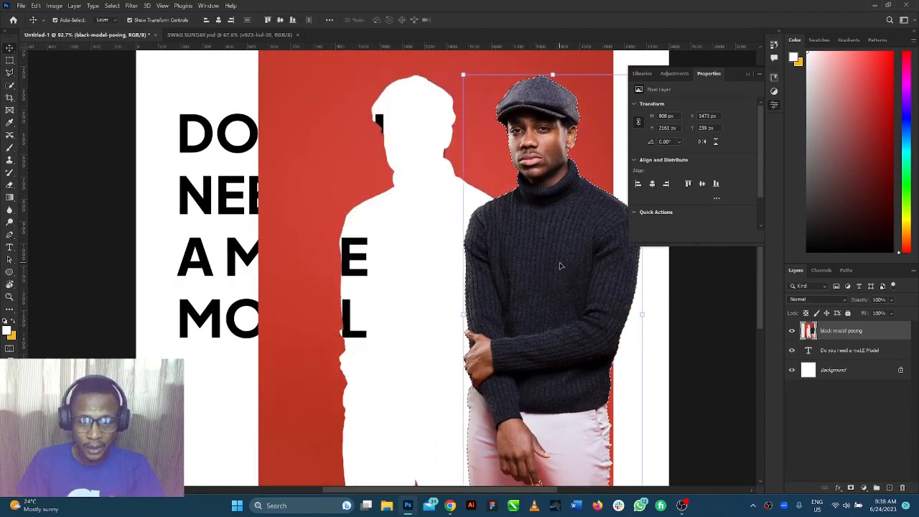
key(ctrl+z)
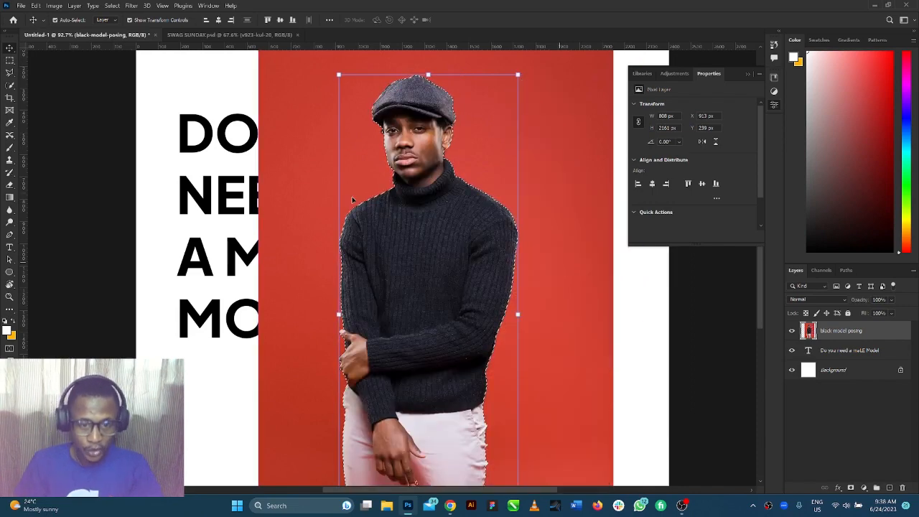
Copy the selected man onto a new layer and hide the original black-model-posing layer
scroll(458, 255, down, 3)
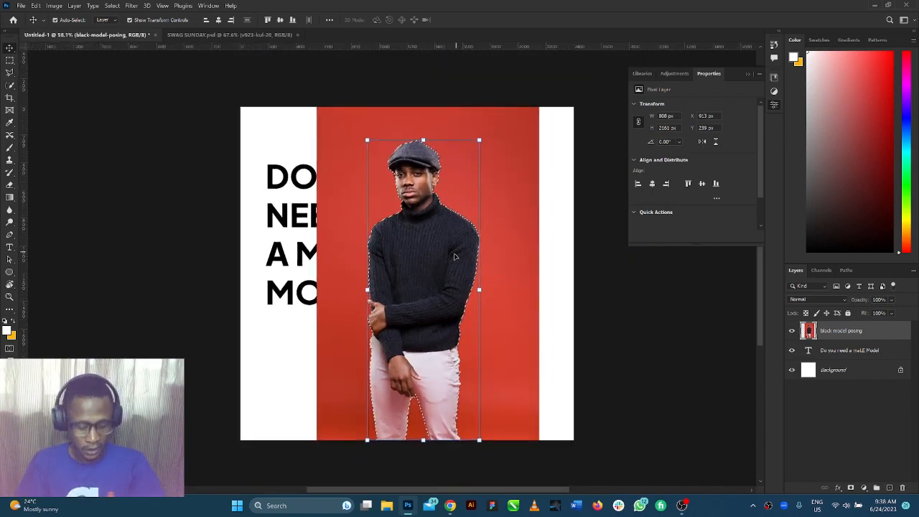
key(ctrl+j)
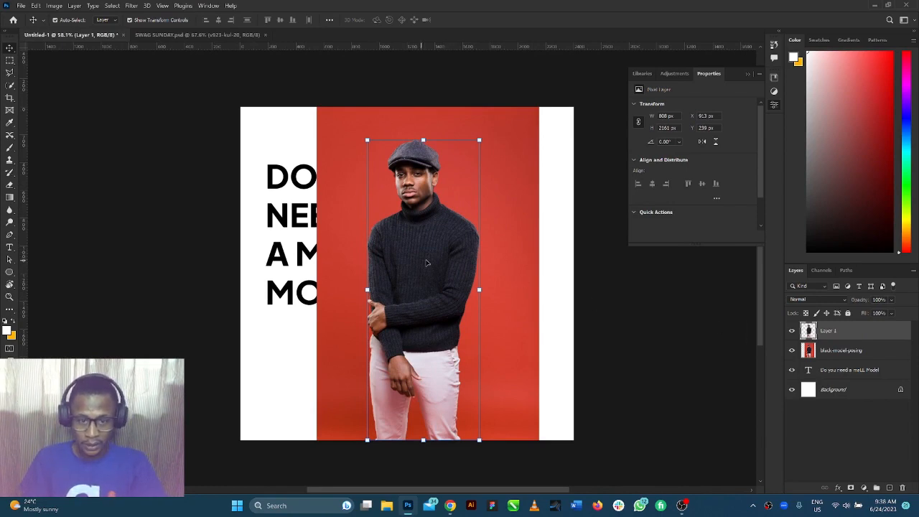
drag(427, 263, 535, 267)
key(ctrl+z)
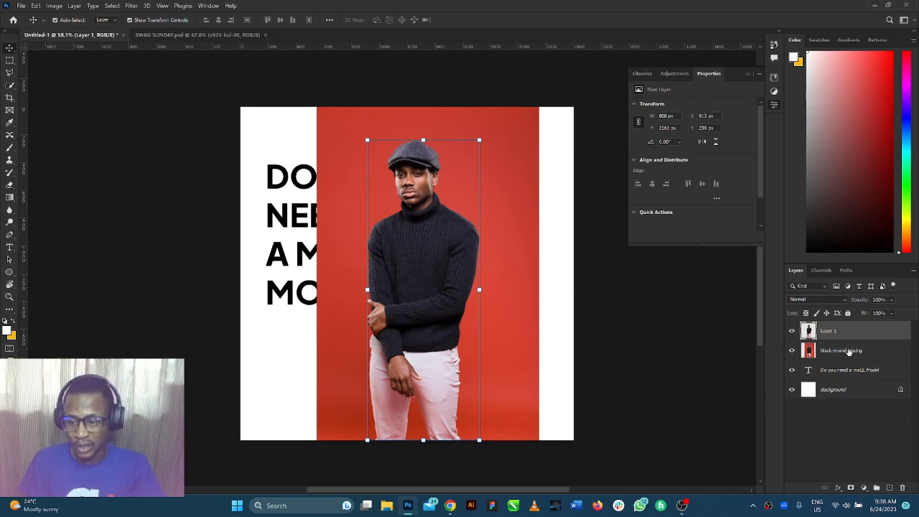
click(792, 351)
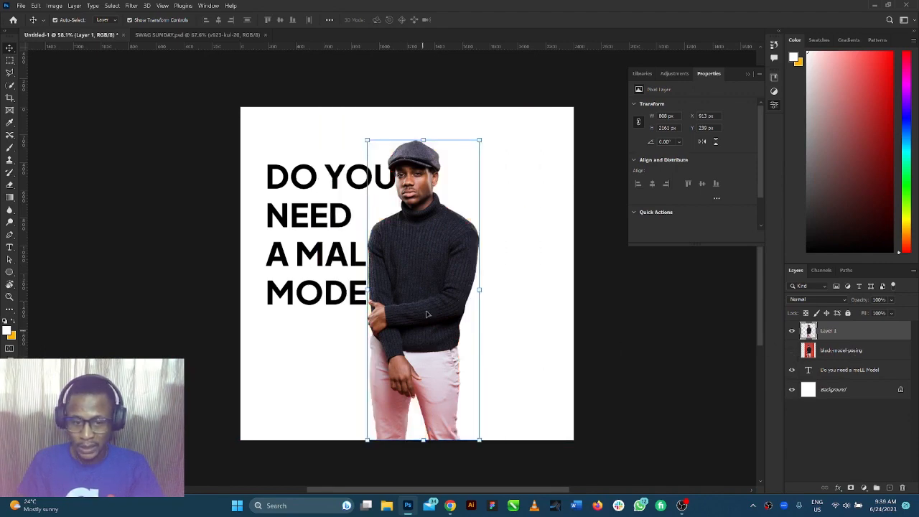
Enlarge the cut-out man to about 175% and place him to the right of the headline, with his lower body off the canvas
drag(411, 224, 466, 242)
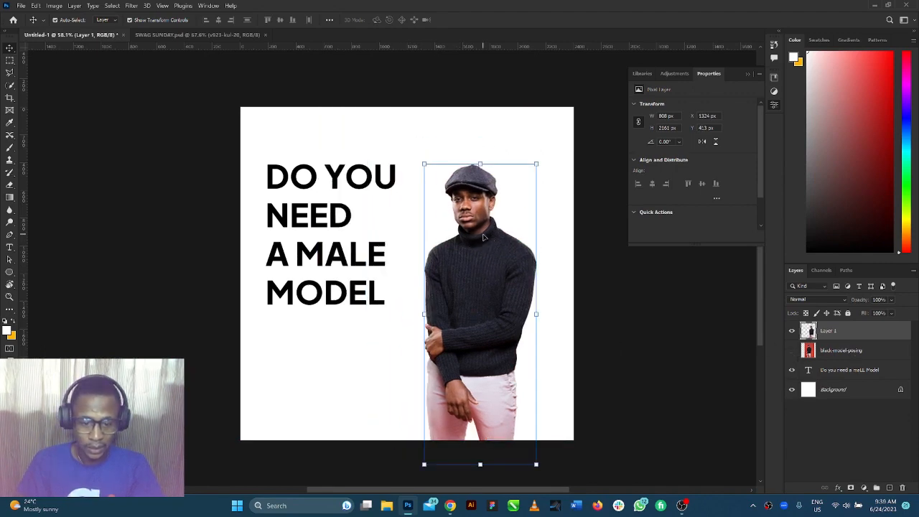
scroll(483, 237, up, 1)
drag(481, 155, 480, 97)
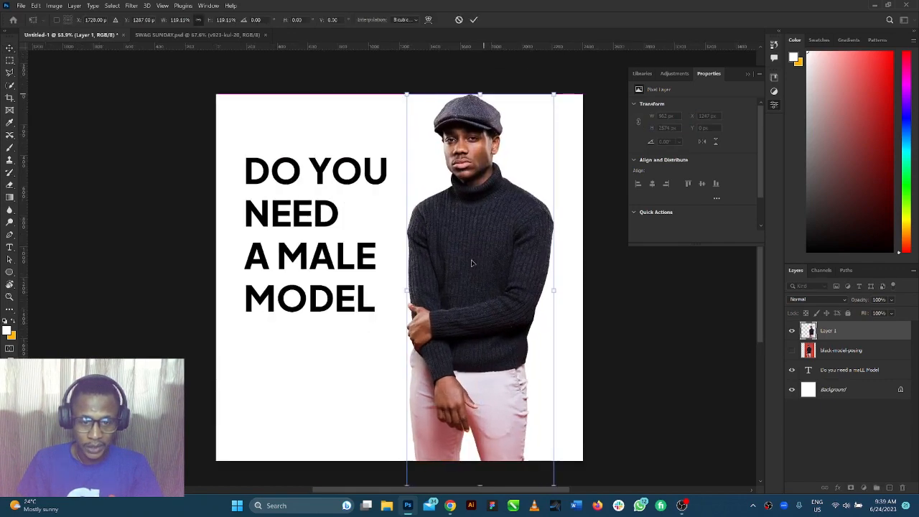
drag(477, 239, 471, 333)
drag(473, 191, 481, 102)
drag(452, 211, 458, 256)
drag(478, 147, 479, 49)
drag(458, 206, 468, 290)
drag(468, 254, 468, 240)
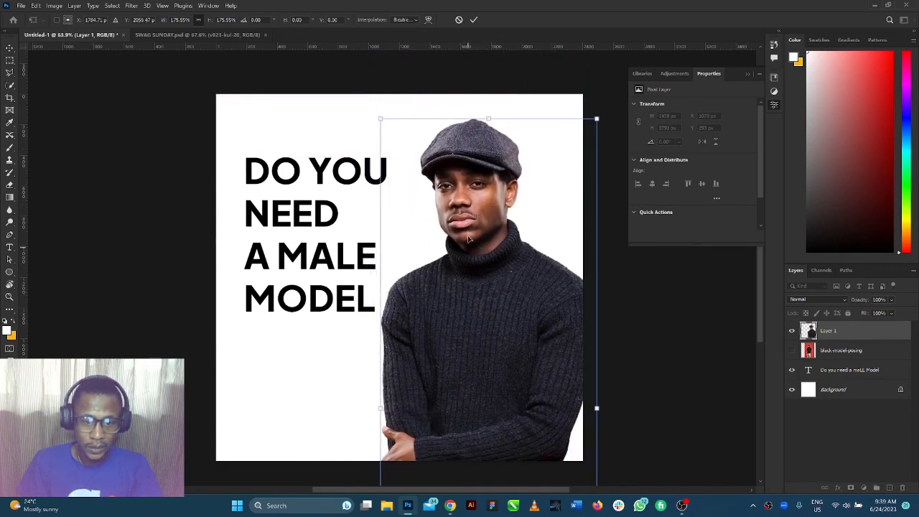
click(473, 22)
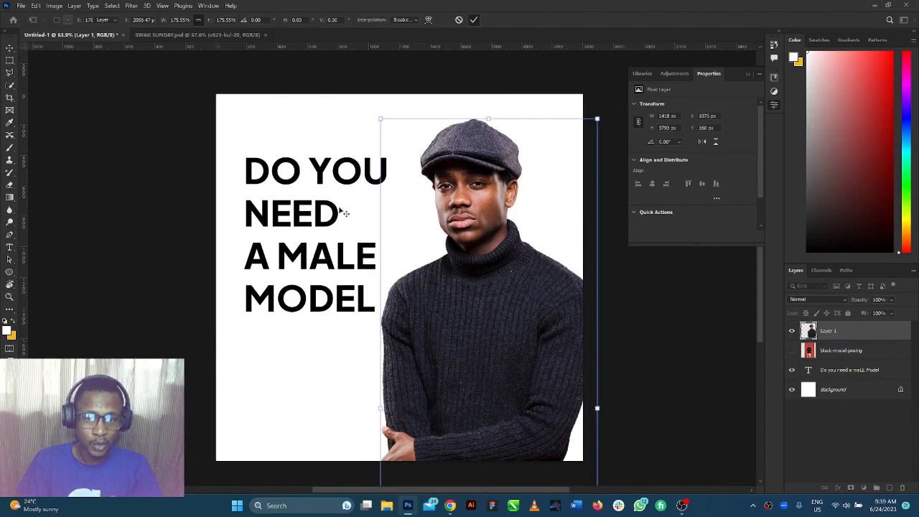
Place IMG_0437.jpg from the Downloads folder as an embedded image above the man's layer
click(21, 5)
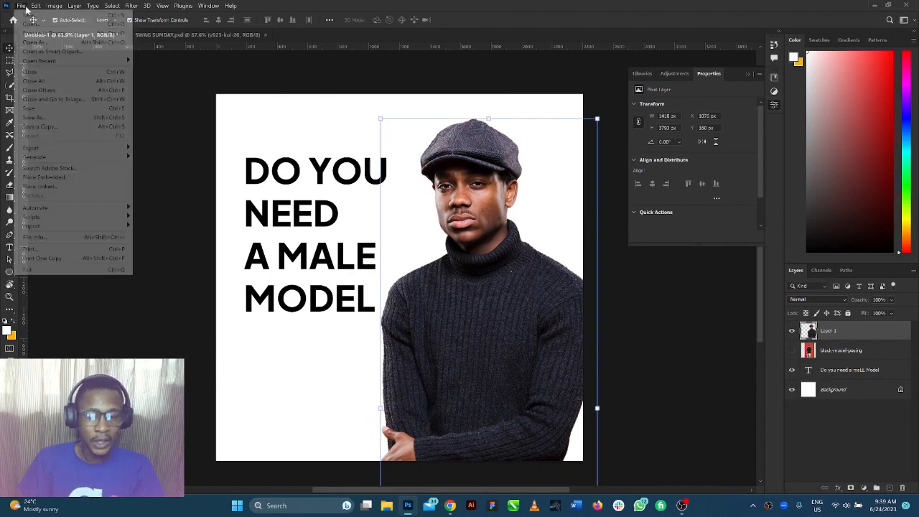
click(44, 177)
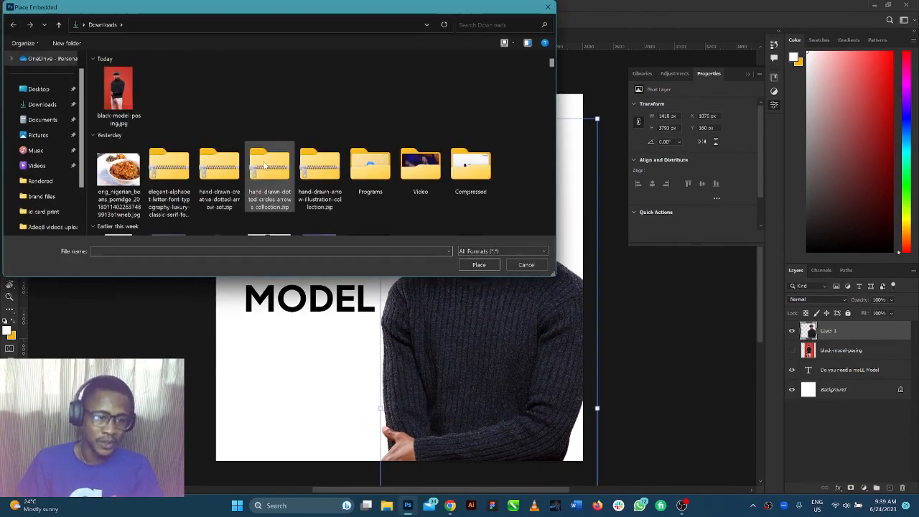
scroll(266, 165, down, 10)
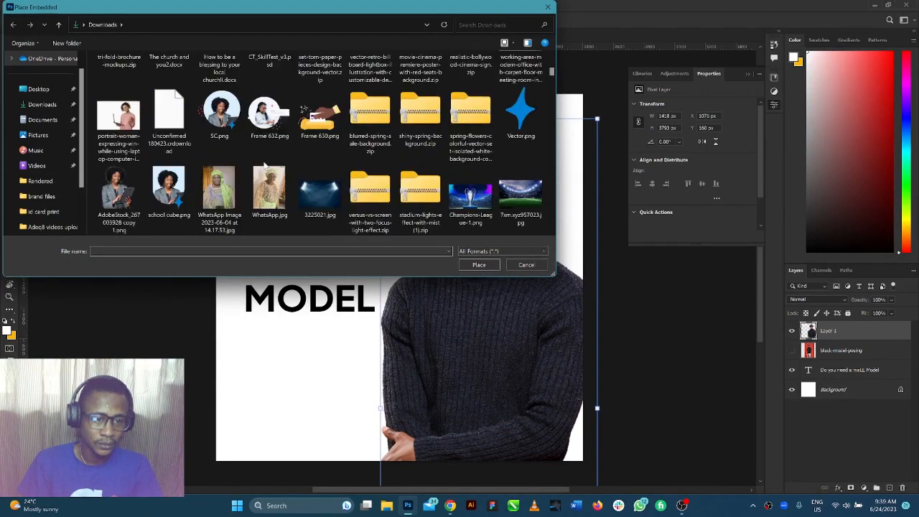
scroll(264, 166, down, 15)
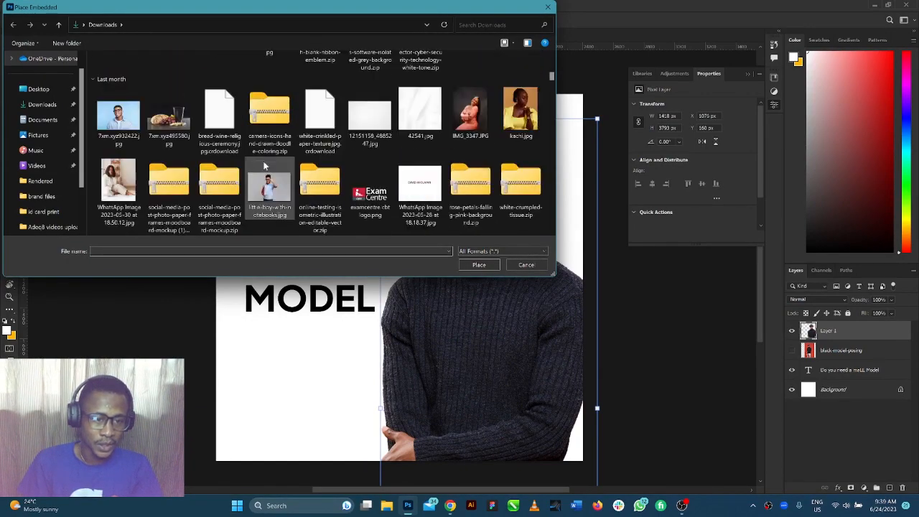
click(307, 113)
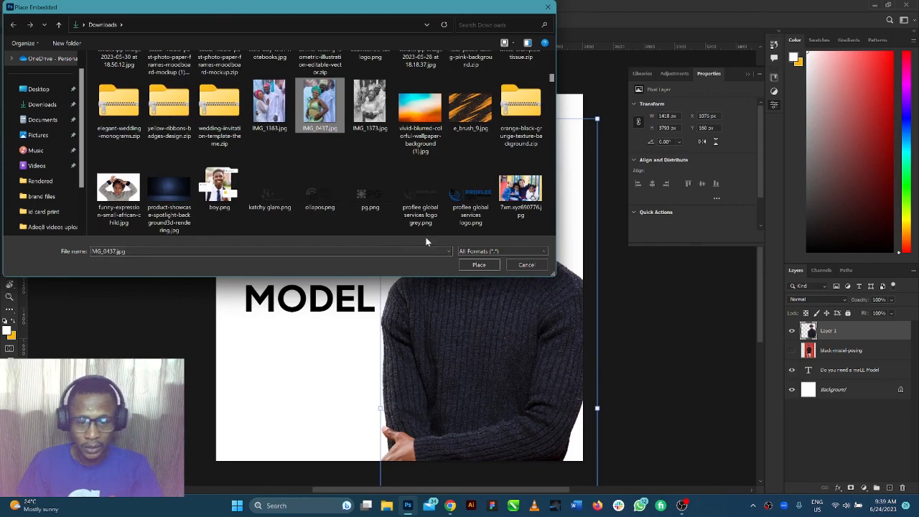
click(470, 264)
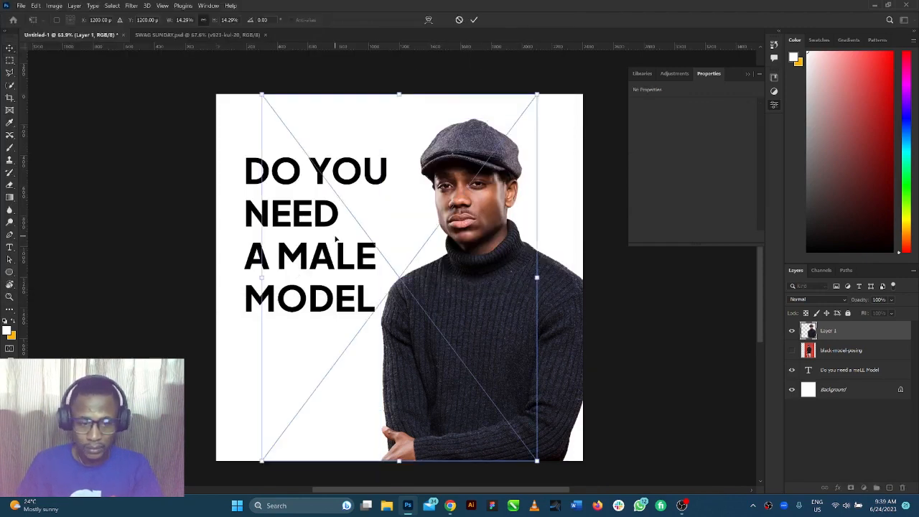
click(474, 20)
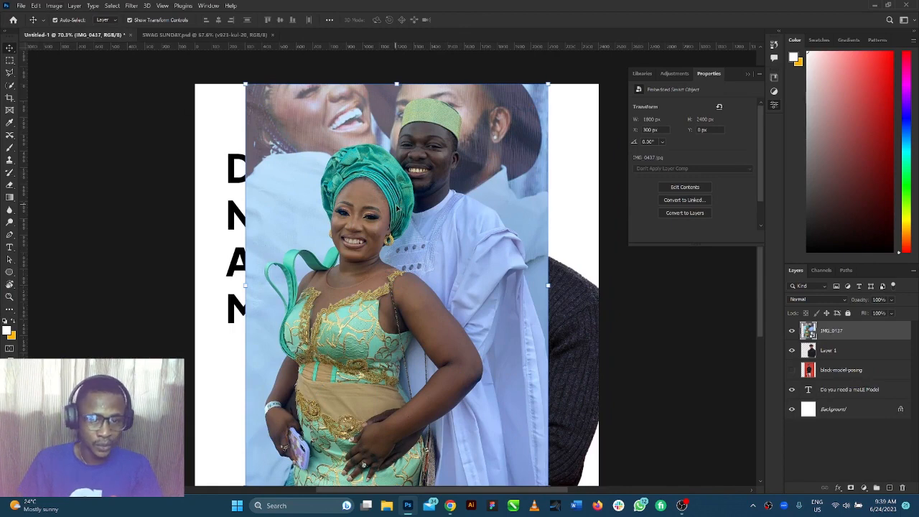
Run Select Subject on the couple photo and examine the selection outline around the two people and the backdrop behind them
click(109, 6)
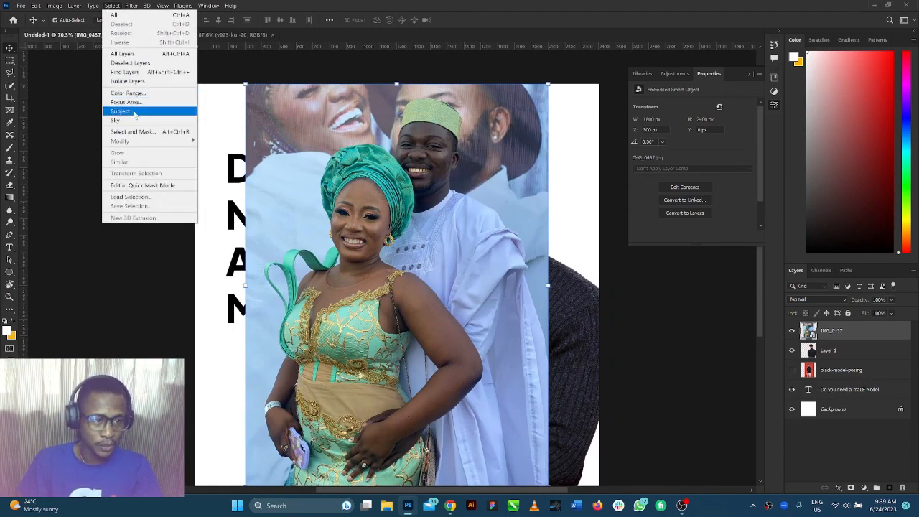
click(123, 105)
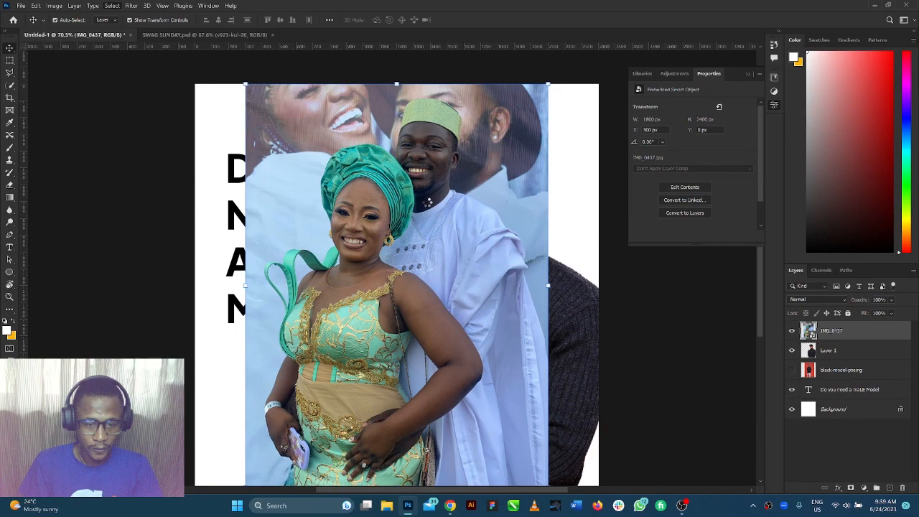
scroll(250, 329, up, 2)
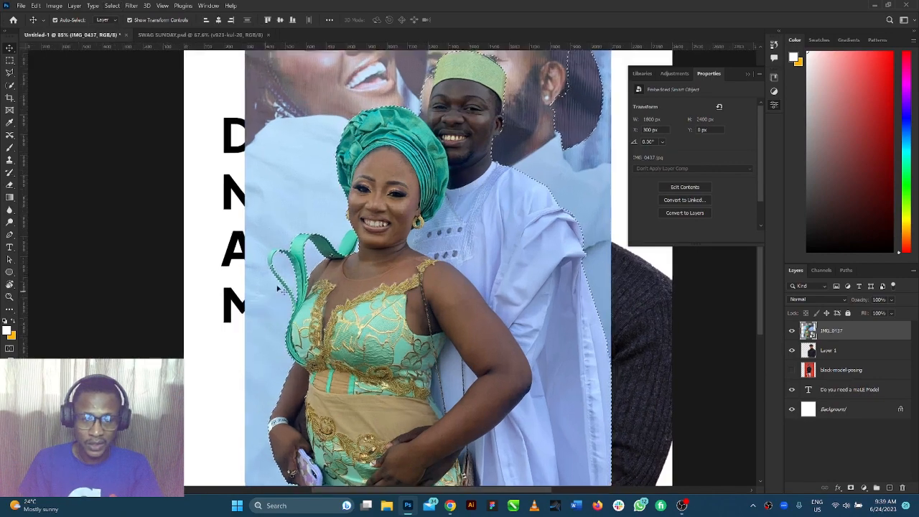
scroll(280, 288, up, 6)
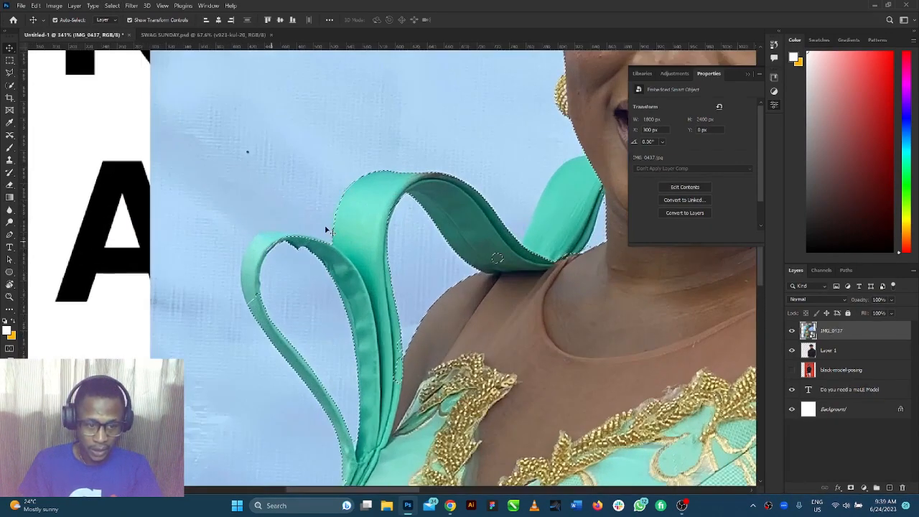
scroll(262, 328, down, 6)
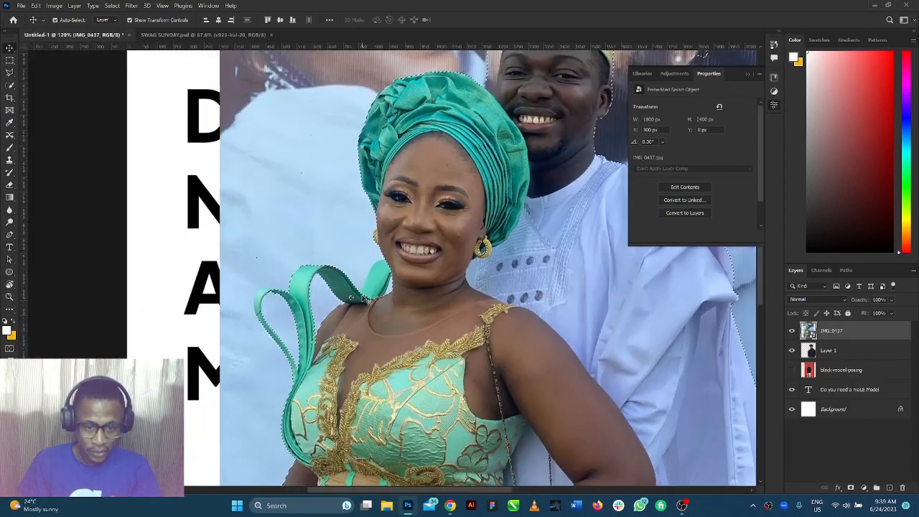
scroll(334, 300, up, 2)
scroll(290, 306, down, 2)
scroll(291, 306, down, 3)
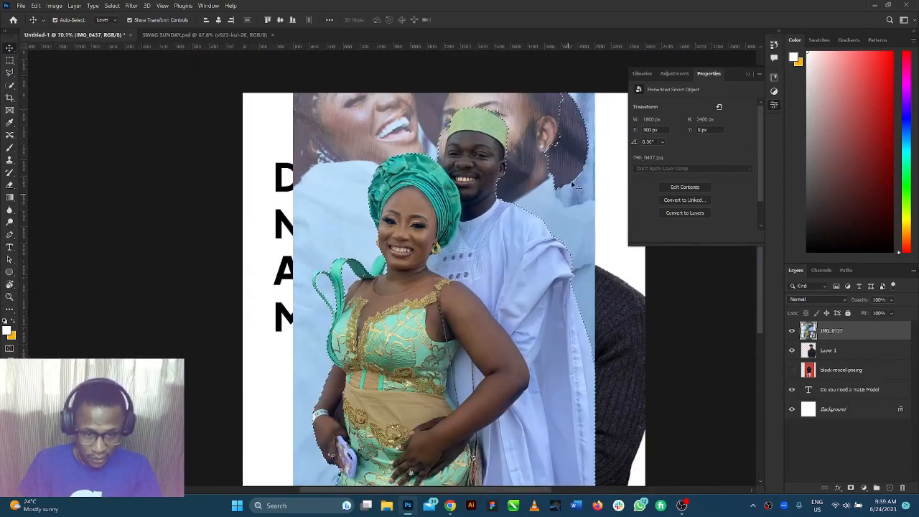
scroll(544, 173, up, 2)
scroll(544, 173, down, 1)
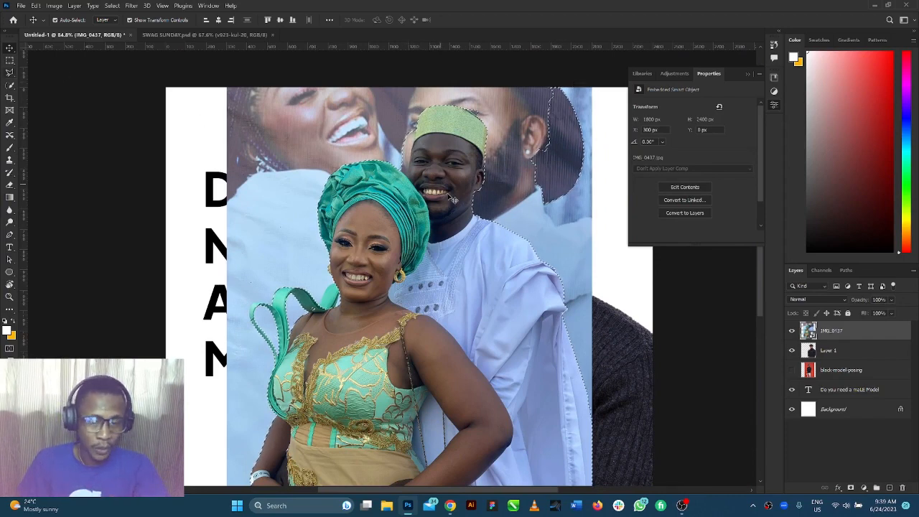
scroll(453, 200, down, 2)
scroll(483, 328, up, 1)
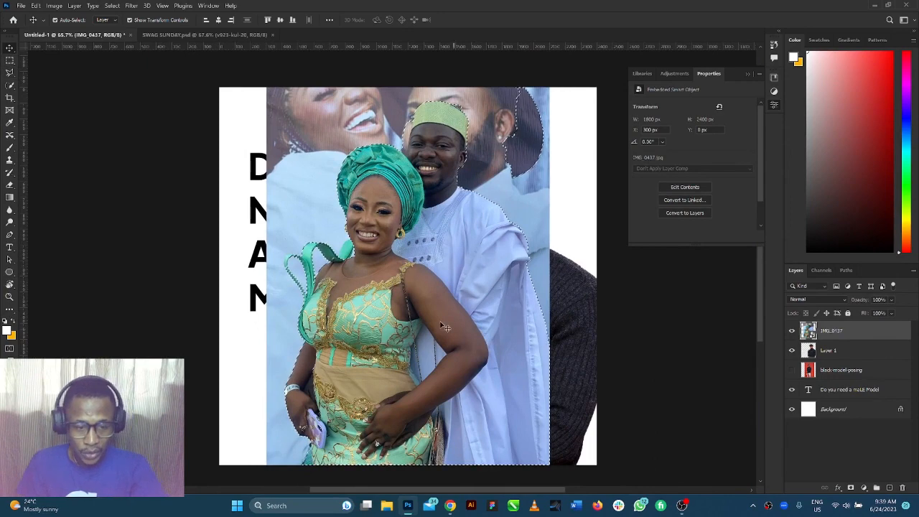
scroll(414, 217, down, 2)
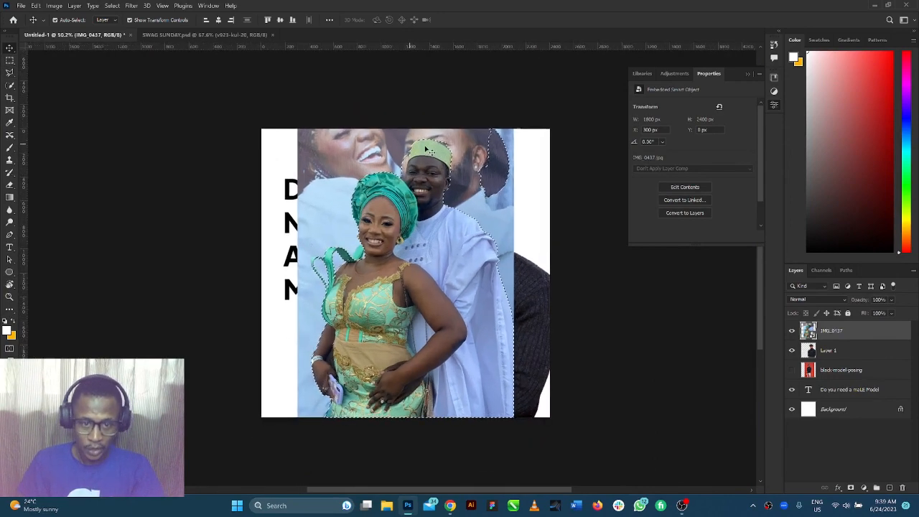
scroll(426, 149, up, 1)
Clear the selection and hide the IMG_0437 layer
key(ctrl+d)
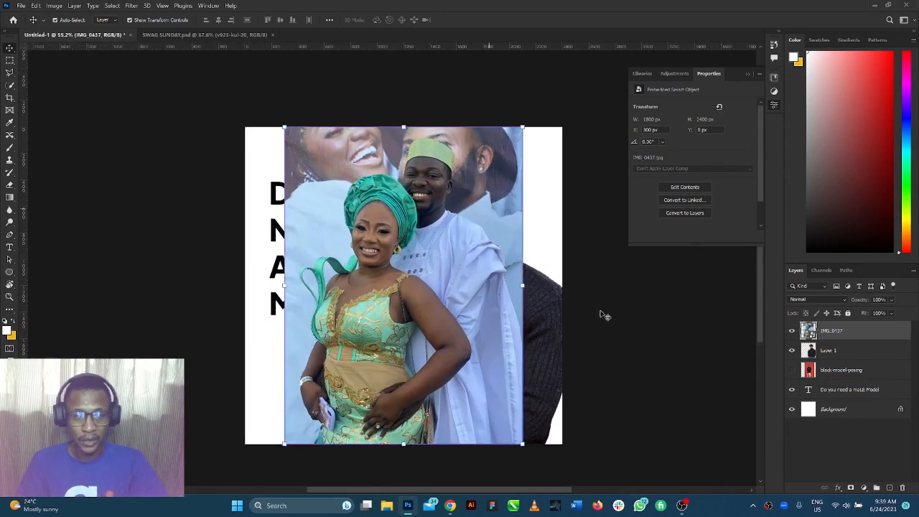
click(792, 330)
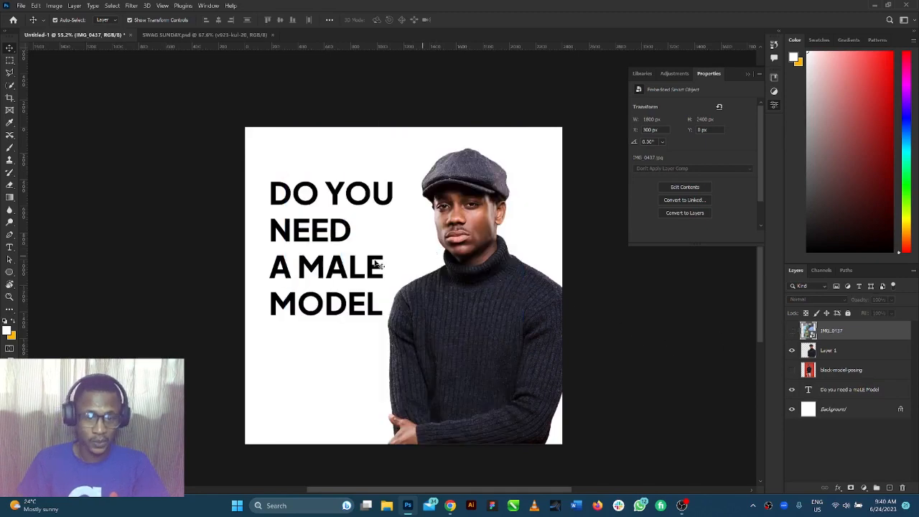
Shift the cut-out man slightly up and left to about X 1047 px, Y 135 px
drag(508, 307, 503, 310)
scroll(470, 238, up, 3)
scroll(466, 235, down, 2)
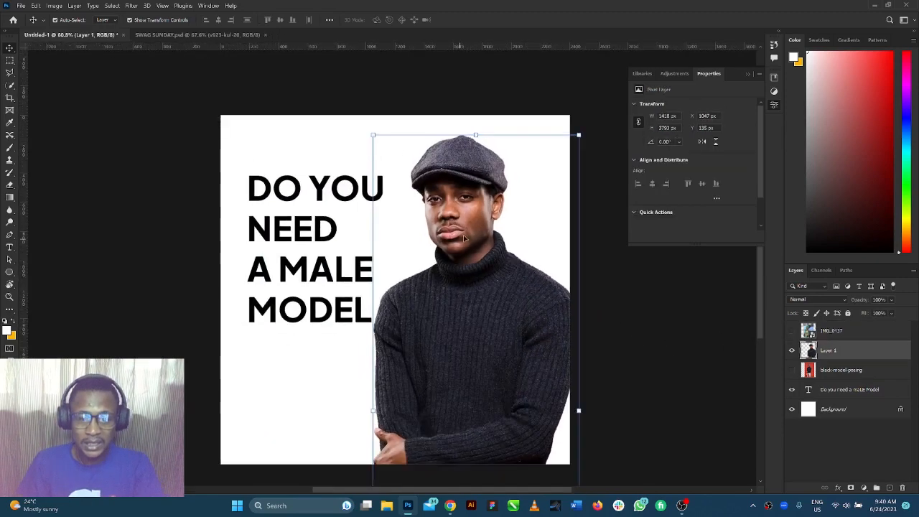
scroll(466, 235, up, 3)
scroll(465, 235, down, 1)
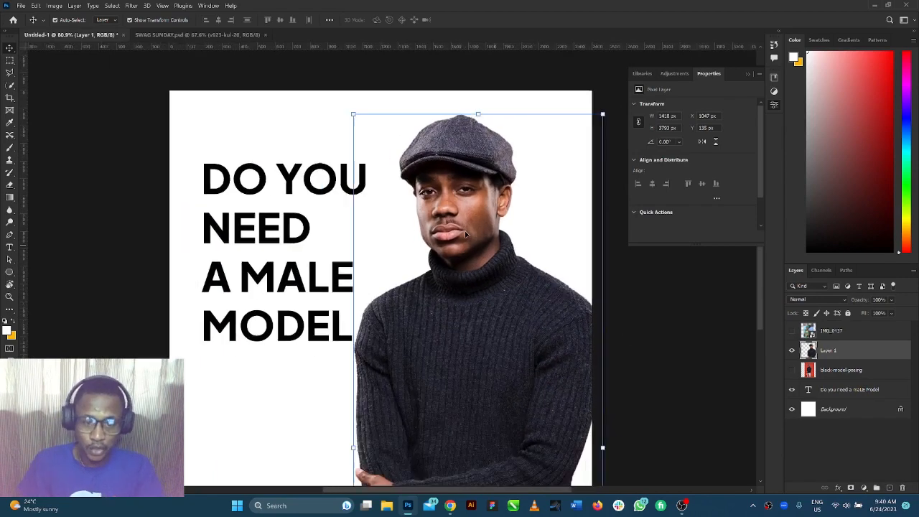
Open the Camera Raw Filter on the man's layer and remove his colour by setting Vibrance and Saturation to -100
click(130, 6)
click(161, 68)
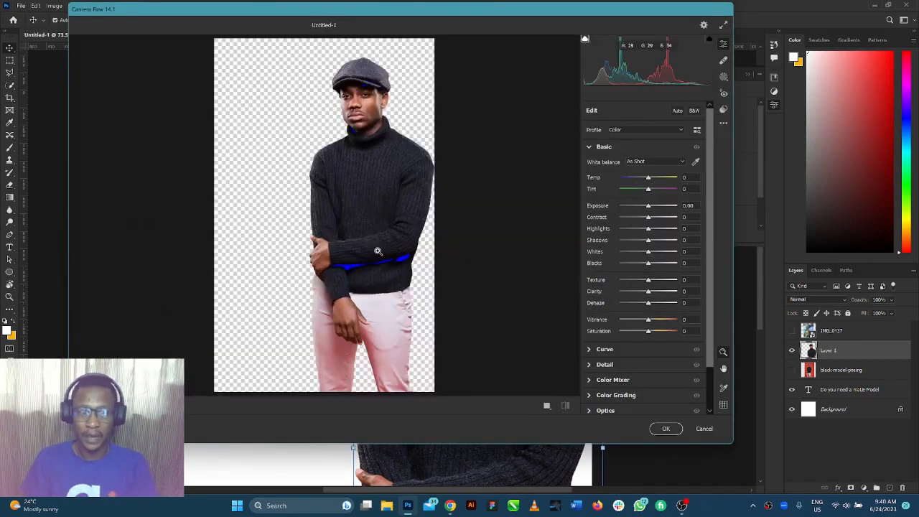
click(365, 168)
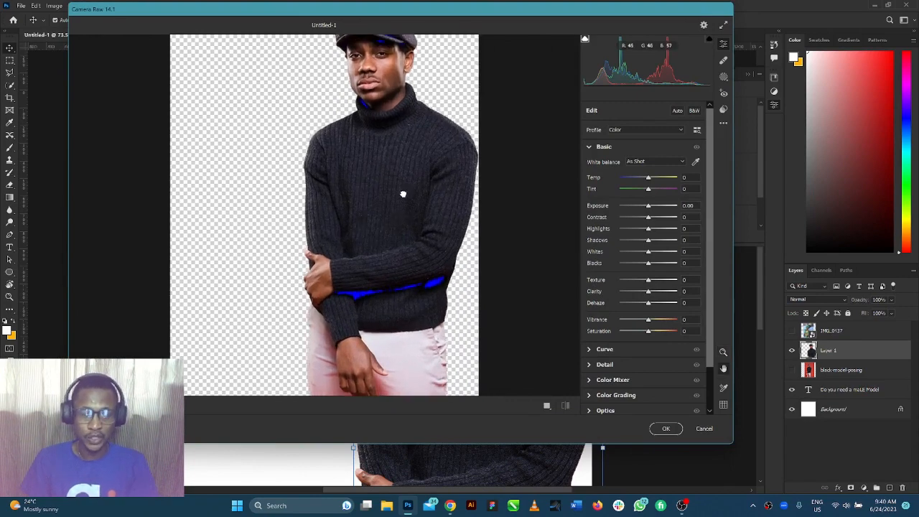
drag(391, 208, 386, 239)
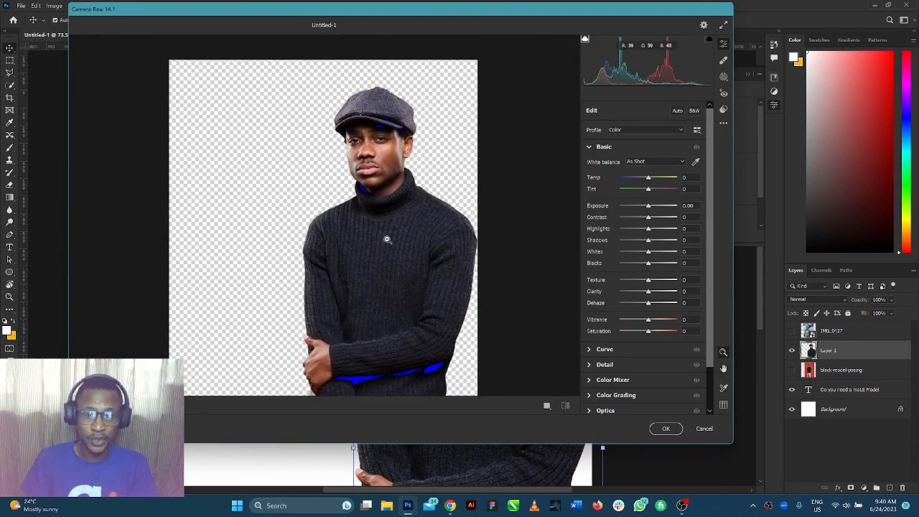
click(386, 239)
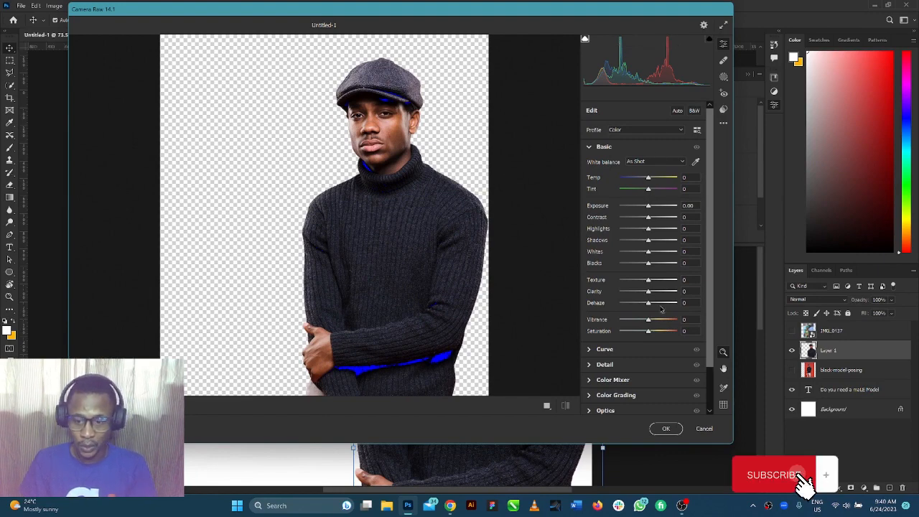
drag(648, 323, 618, 337)
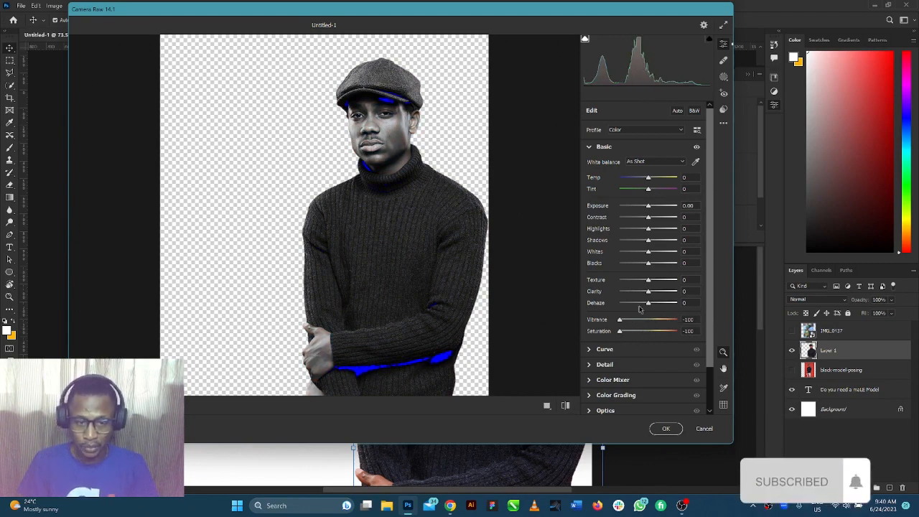
Set Texture to +83, Clarity to +43 and Sharpen to about 43, adjust the contrast, and apply the Camera Raw edits
drag(648, 280, 664, 292)
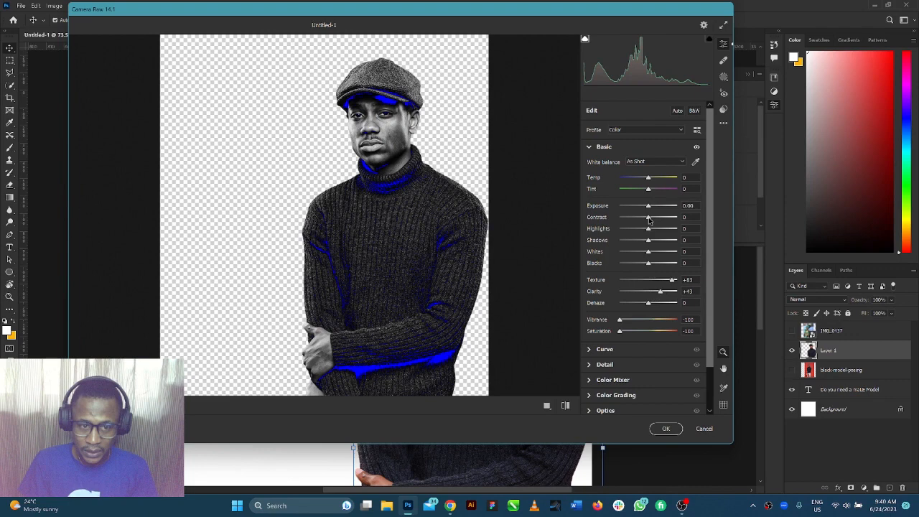
drag(649, 217, 658, 241)
click(596, 366)
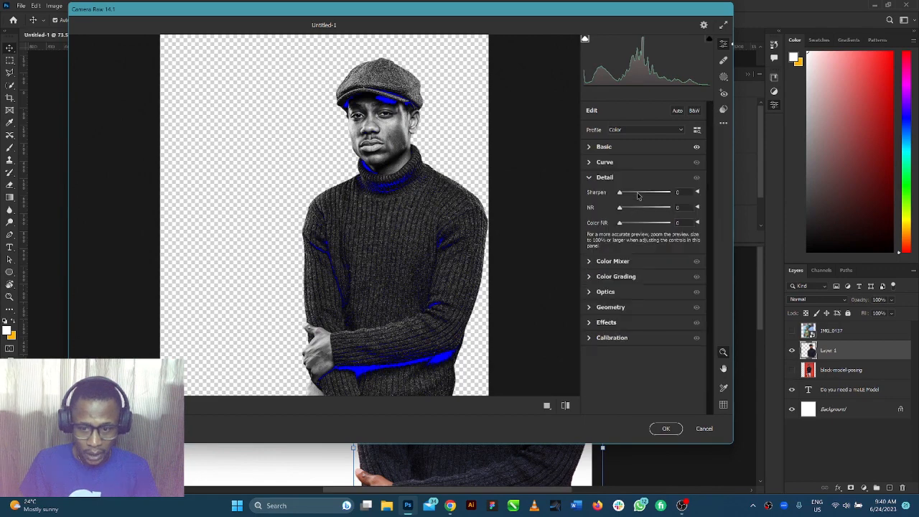
click(638, 194)
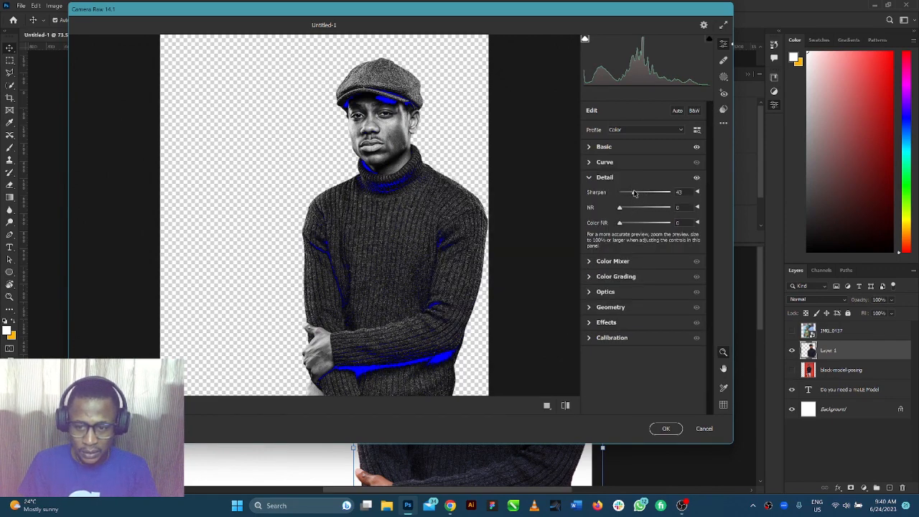
click(666, 429)
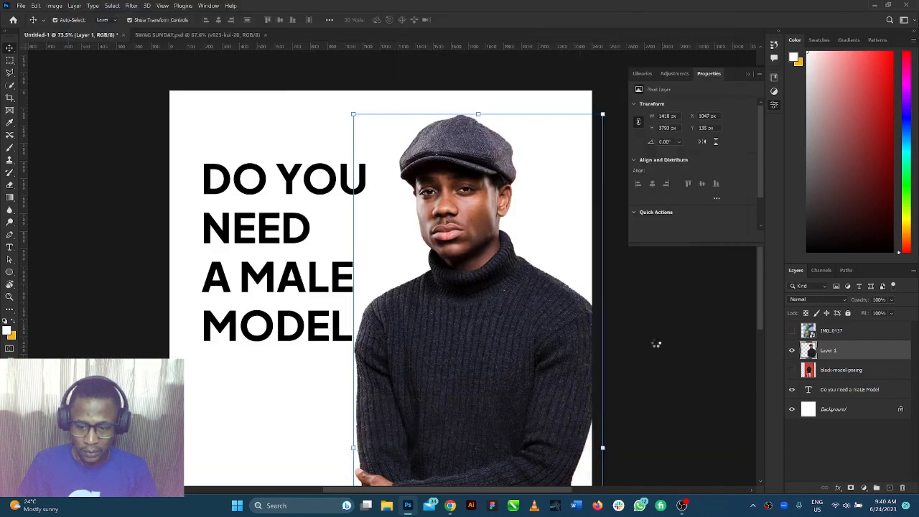
Move the black-and-white man straight down to about Y 272 px
scroll(648, 320, down, 3)
scroll(439, 318, up, 1)
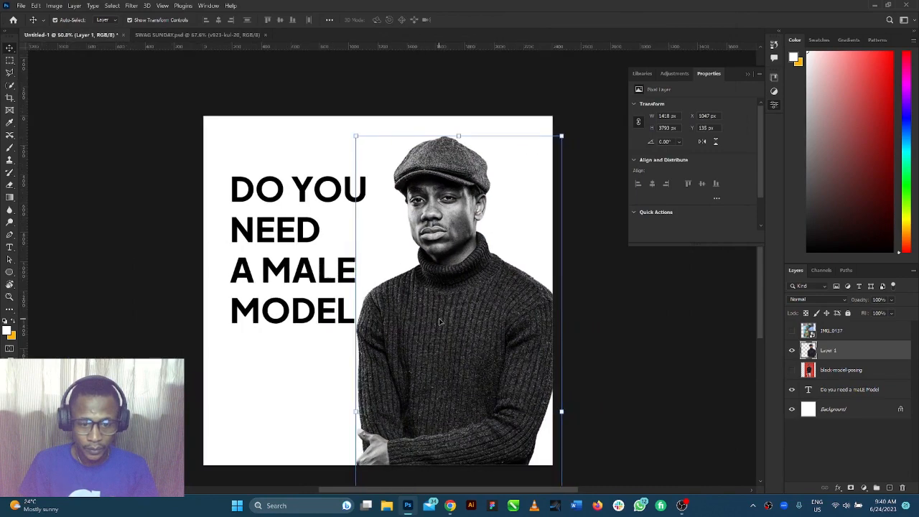
drag(439, 321, 440, 342)
scroll(357, 336, left, 2)
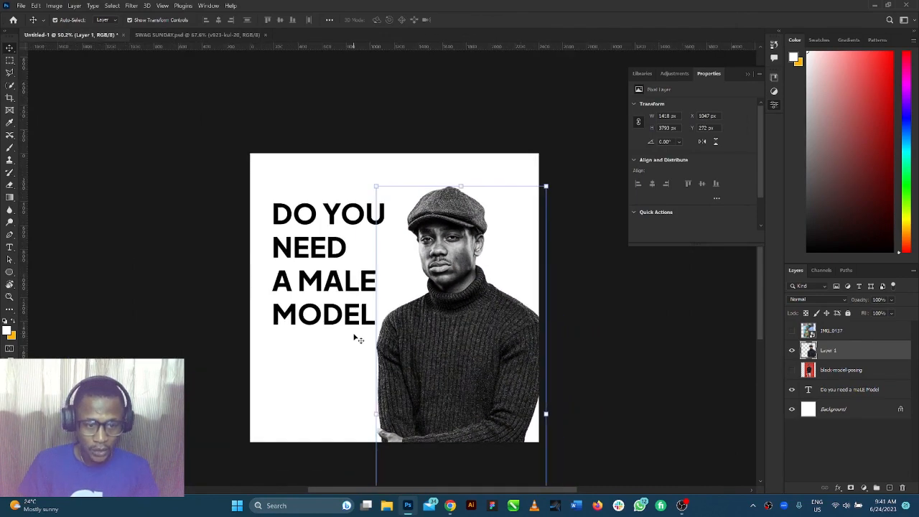
scroll(357, 335, right, 1)
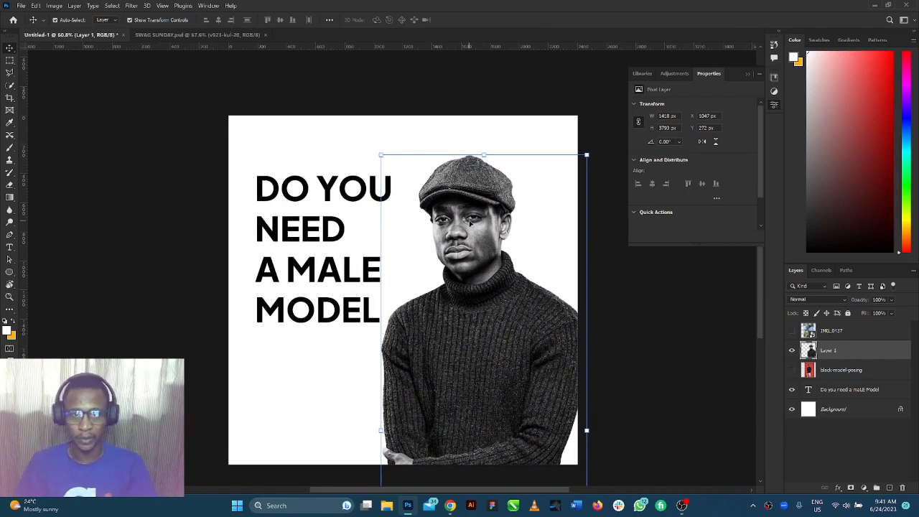
Move the man further down and slightly right to about X 1114 px, Y 413 px, clear of the headline
click(131, 6)
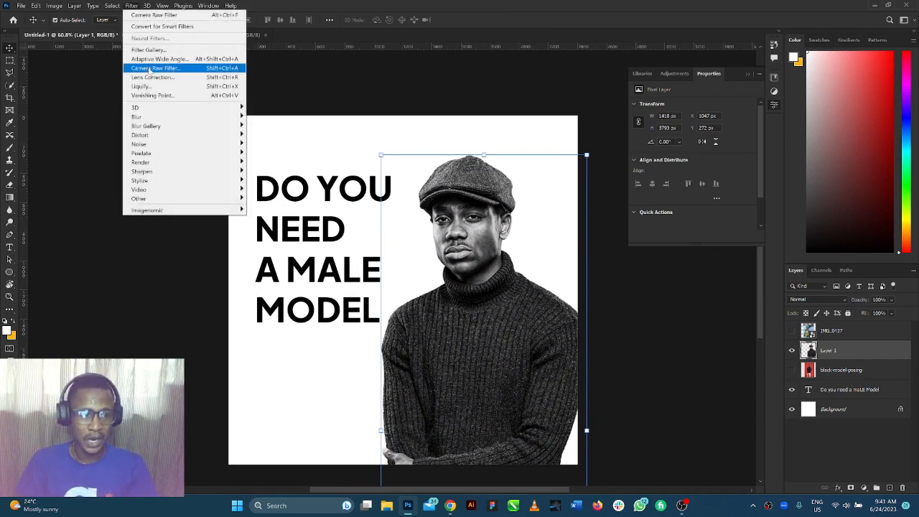
click(461, 259)
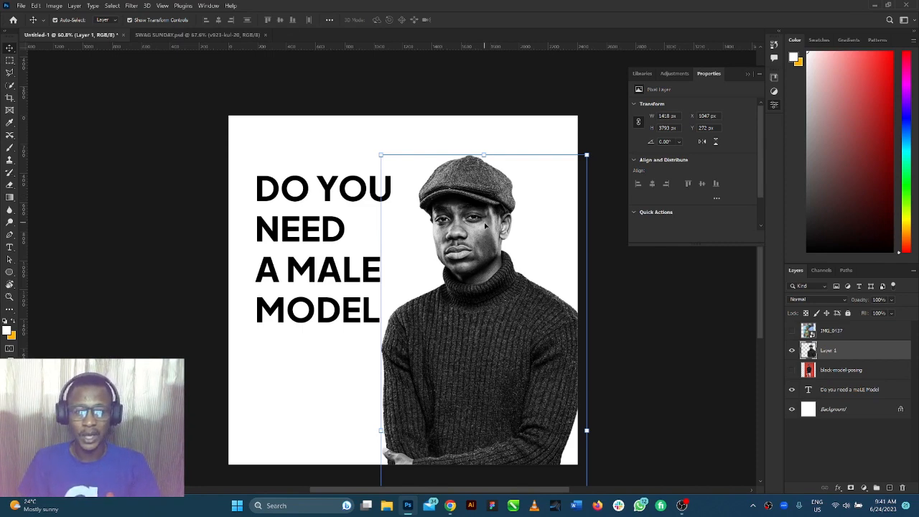
drag(485, 226, 495, 246)
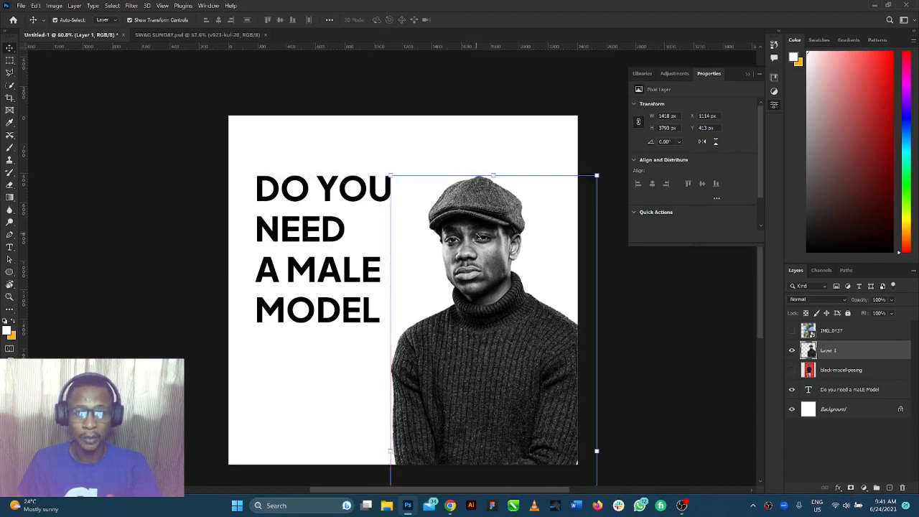